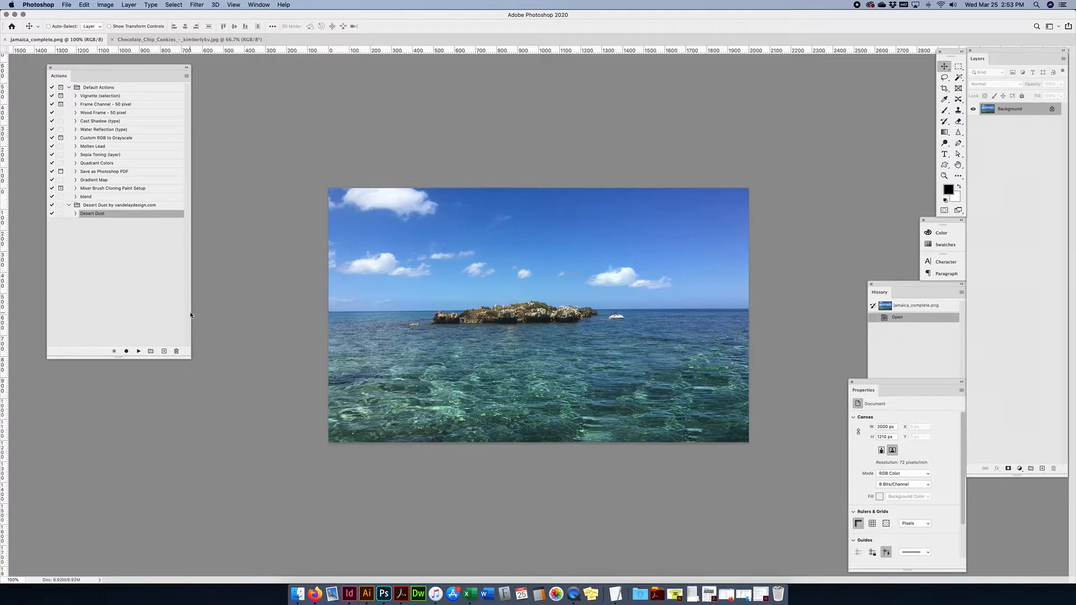
Step: Enlarge the Actions list and examine the recorded commands inside the Sepia Toning (layer) default action
drag(191, 358, 251, 378)
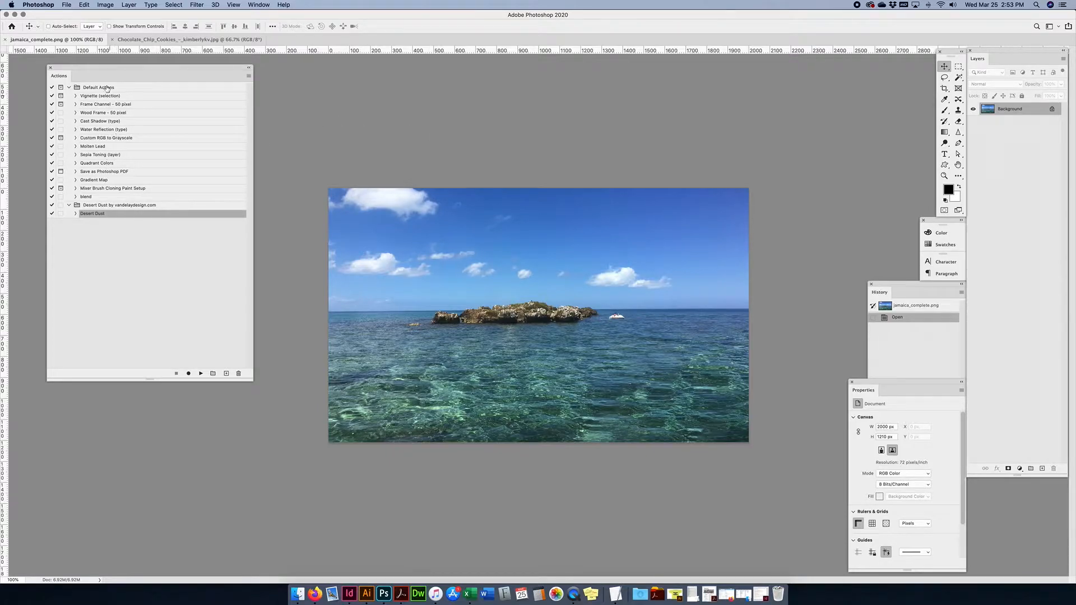
click(124, 96)
click(122, 113)
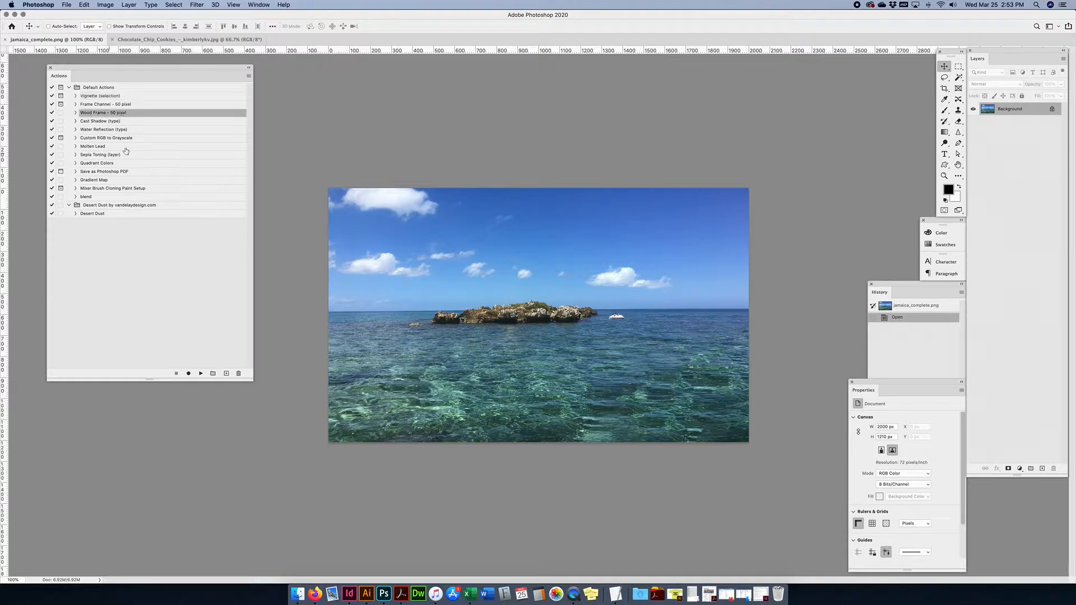
click(120, 155)
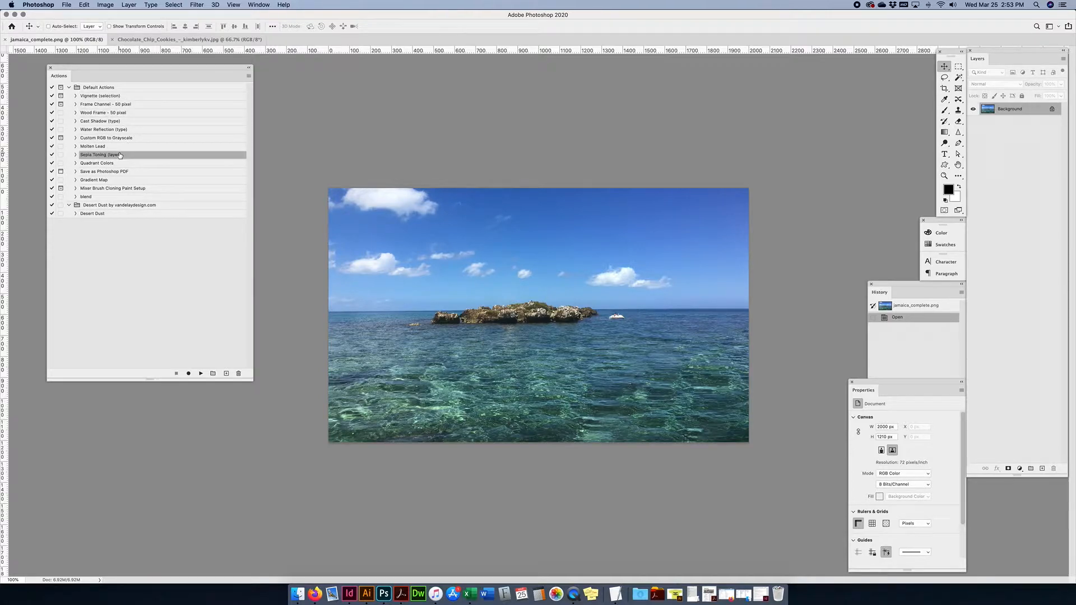
click(75, 155)
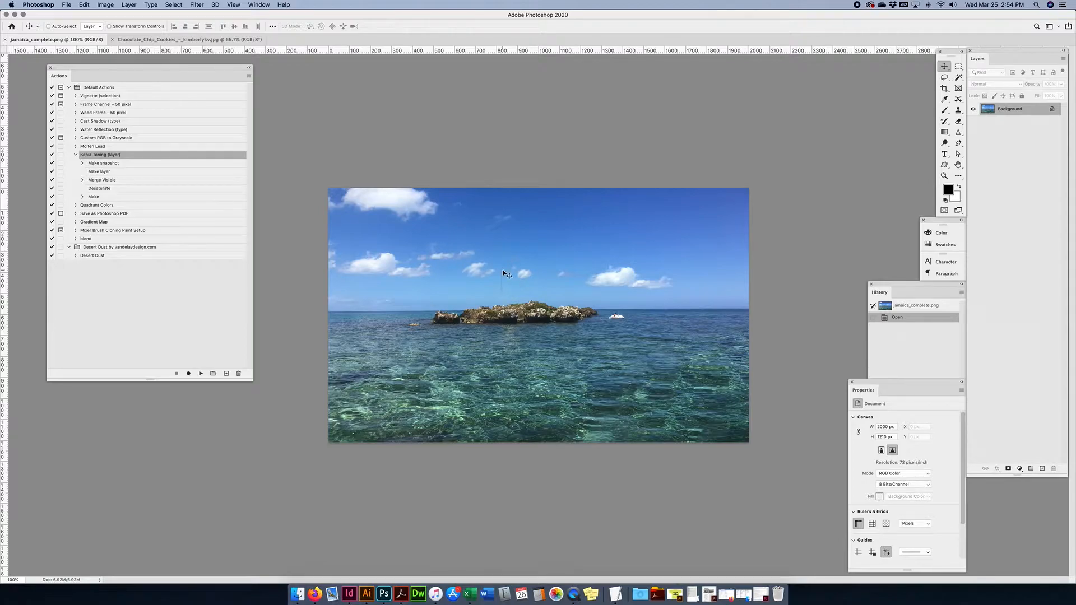
click(103, 164)
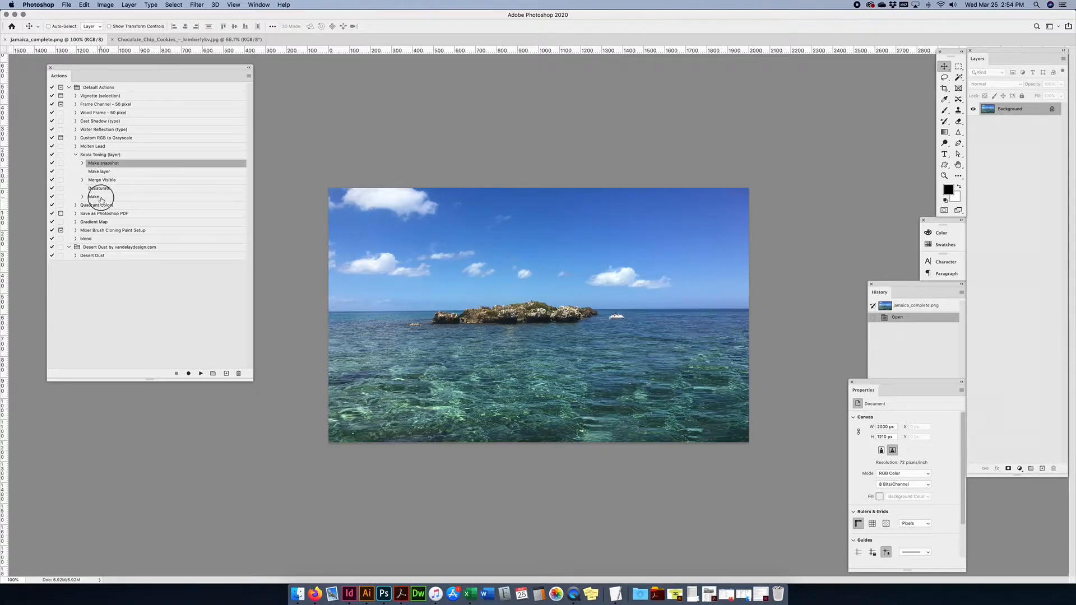
shift+click(101, 198)
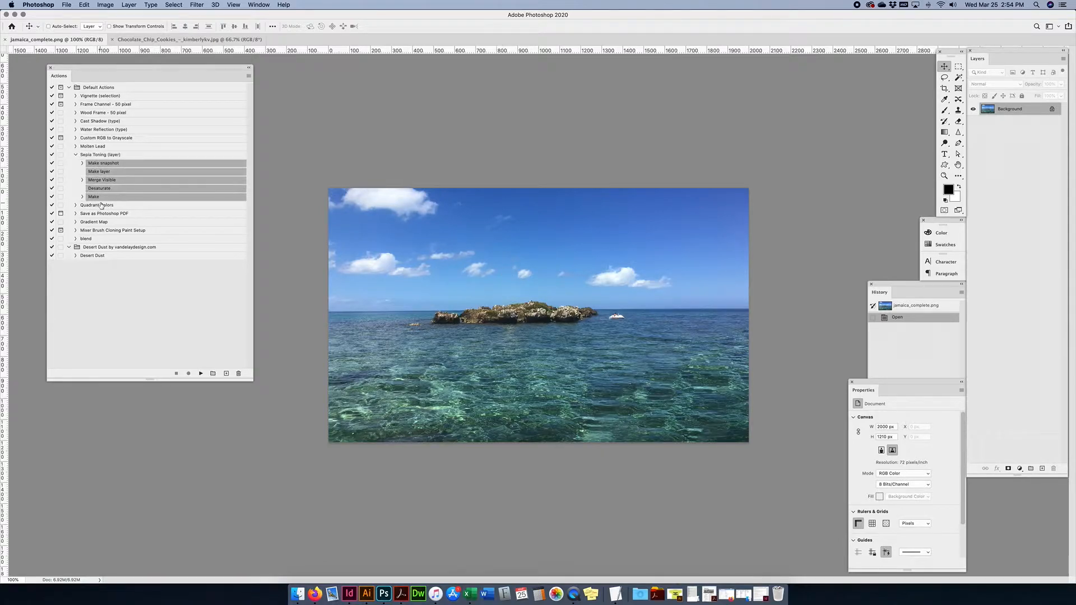
Step: Collapse the Sepia Toning (layer) action and play it on the Jamaica seascape image
click(100, 156)
click(77, 155)
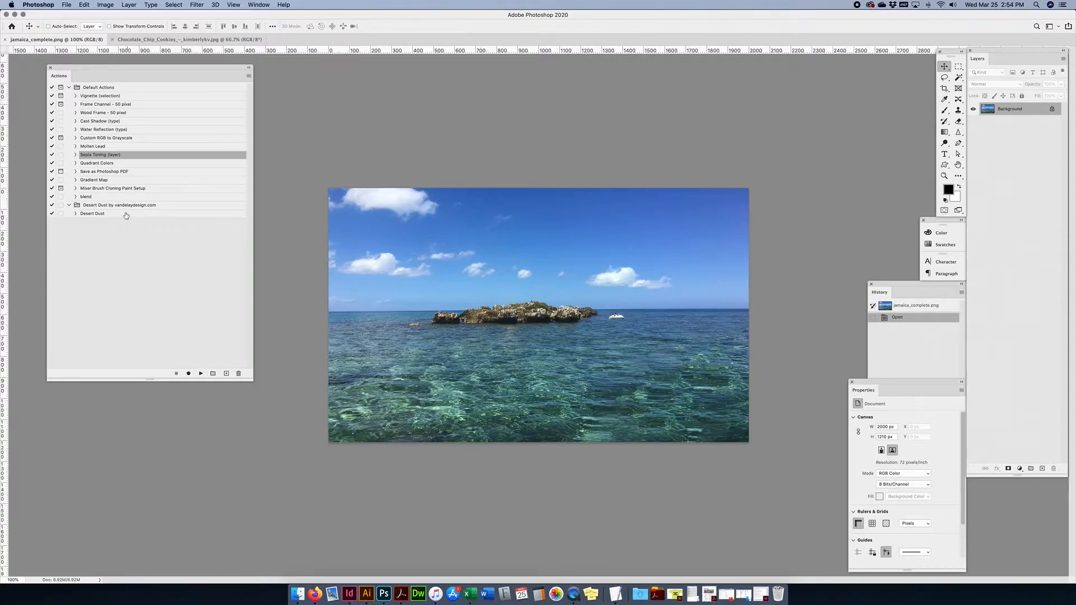
click(201, 374)
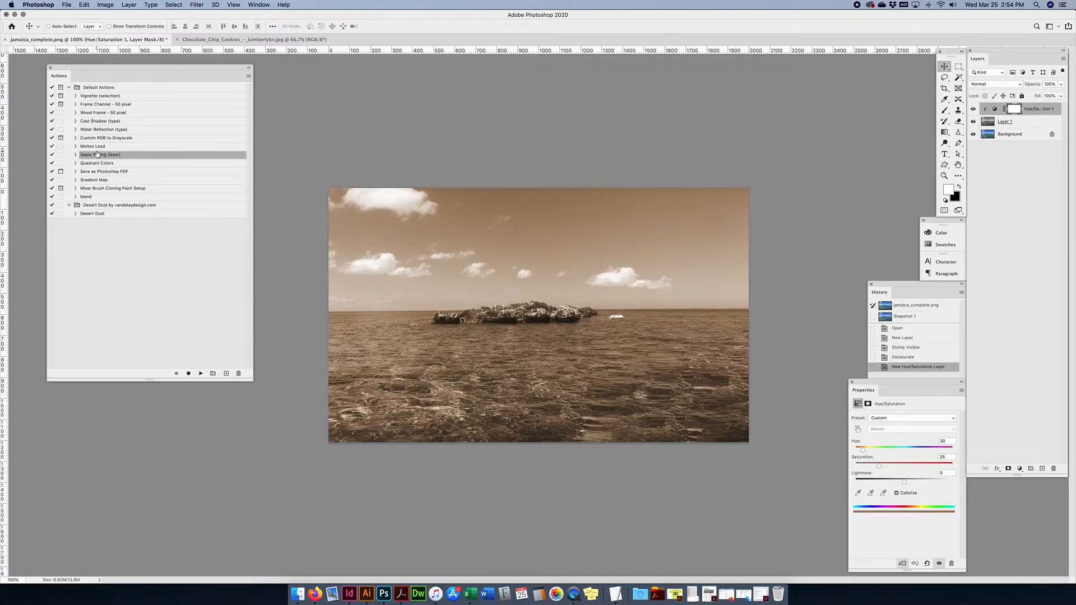
Step: Undo the sepia toning by reverting the seascape image to its Open history state
key(super+z)
key(super+z)
key(super+z)
key(super+z)
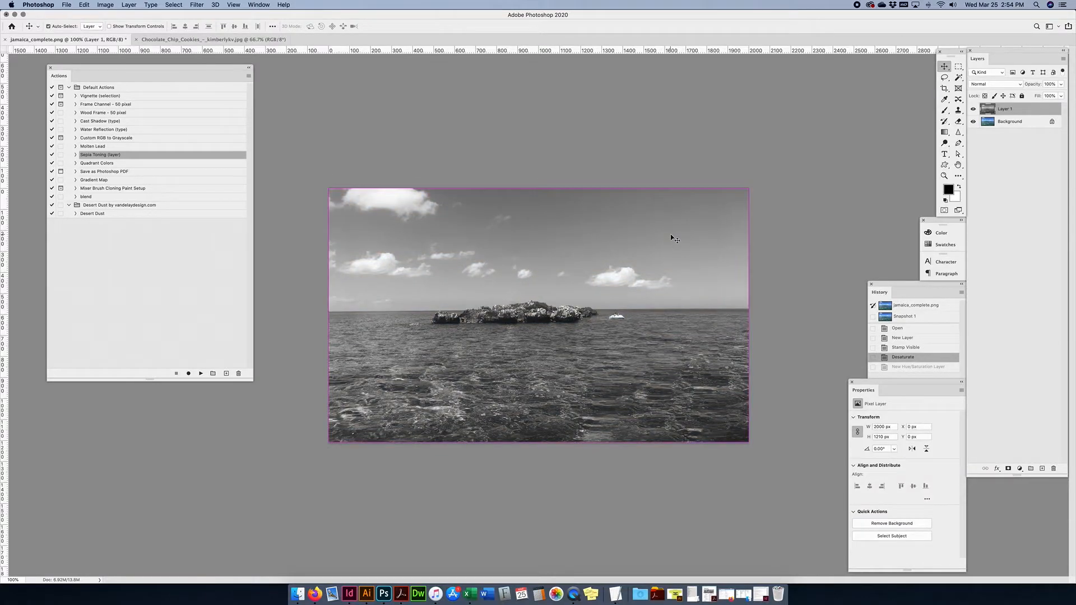
click(909, 329)
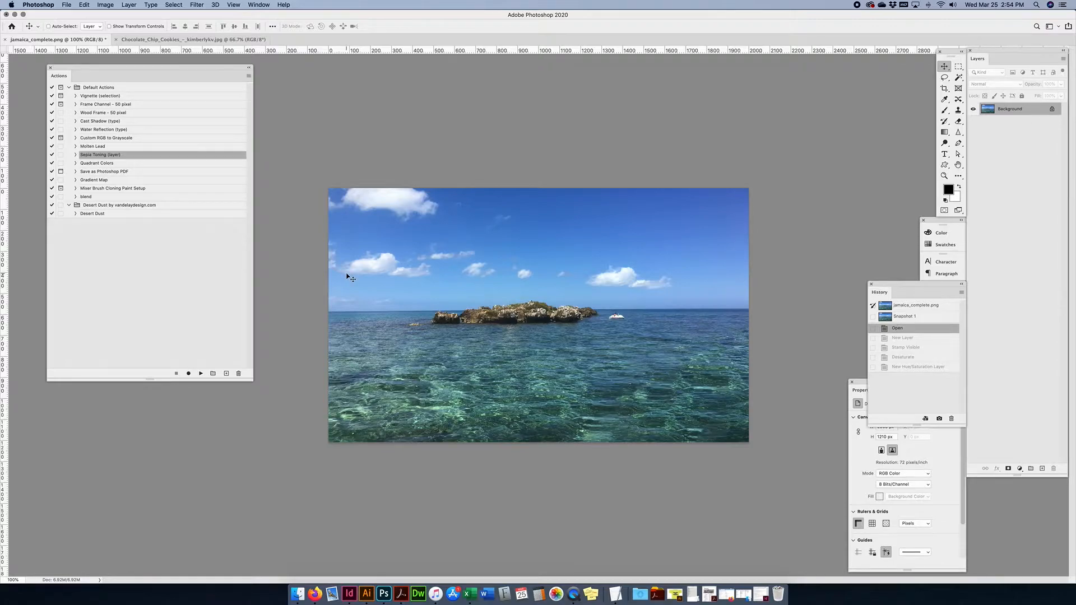
Step: Unlock the Background layer and start recording a new action named "blend" in the Default Actions set
click(1052, 109)
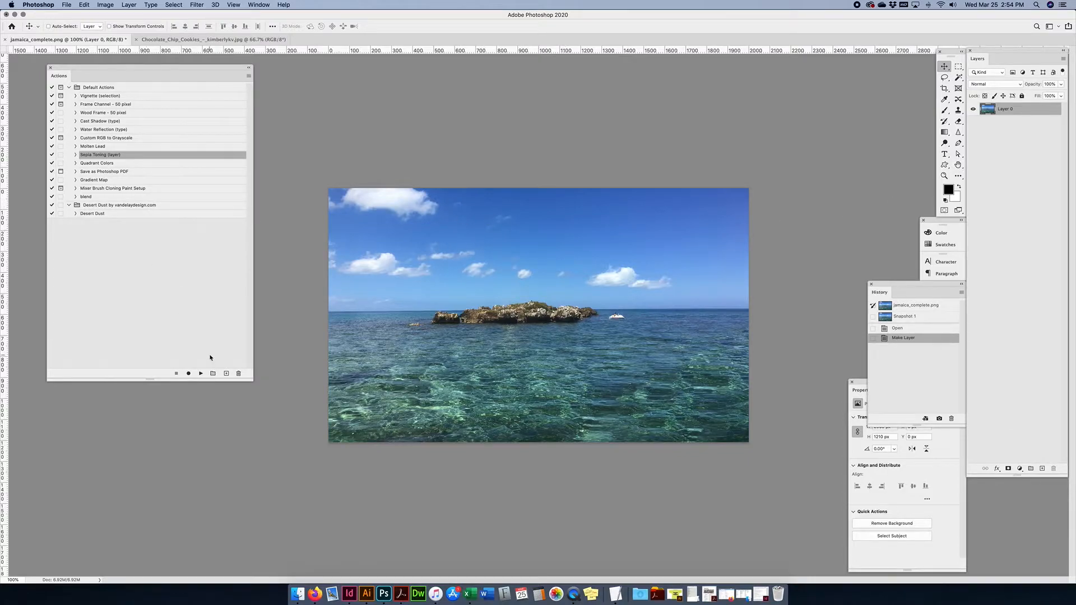
click(226, 374)
click(227, 373)
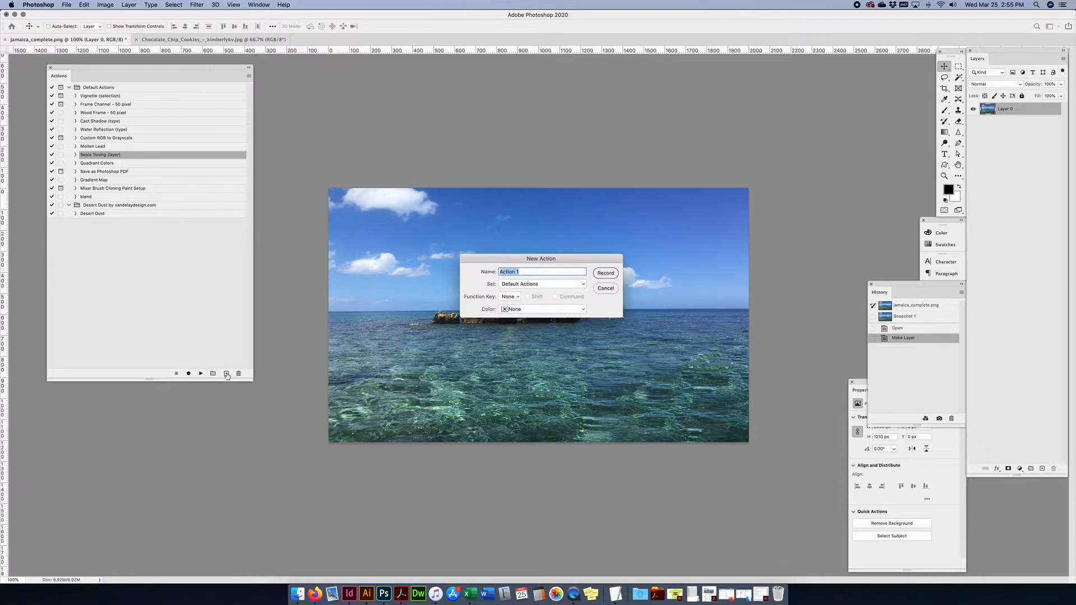
text(blend)
click(564, 285)
click(568, 284)
click(249, 77)
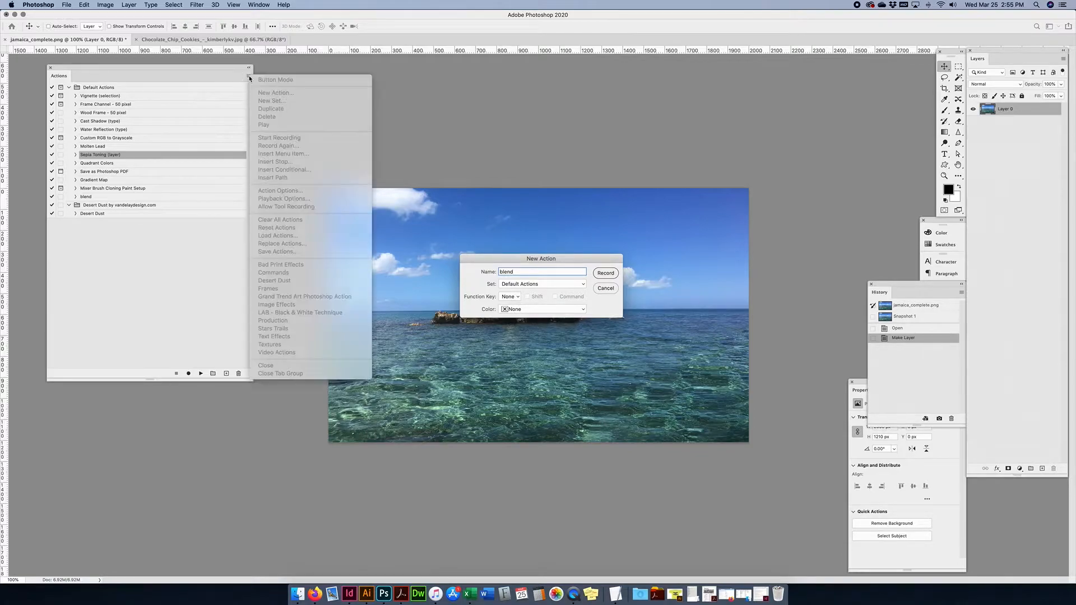
click(603, 274)
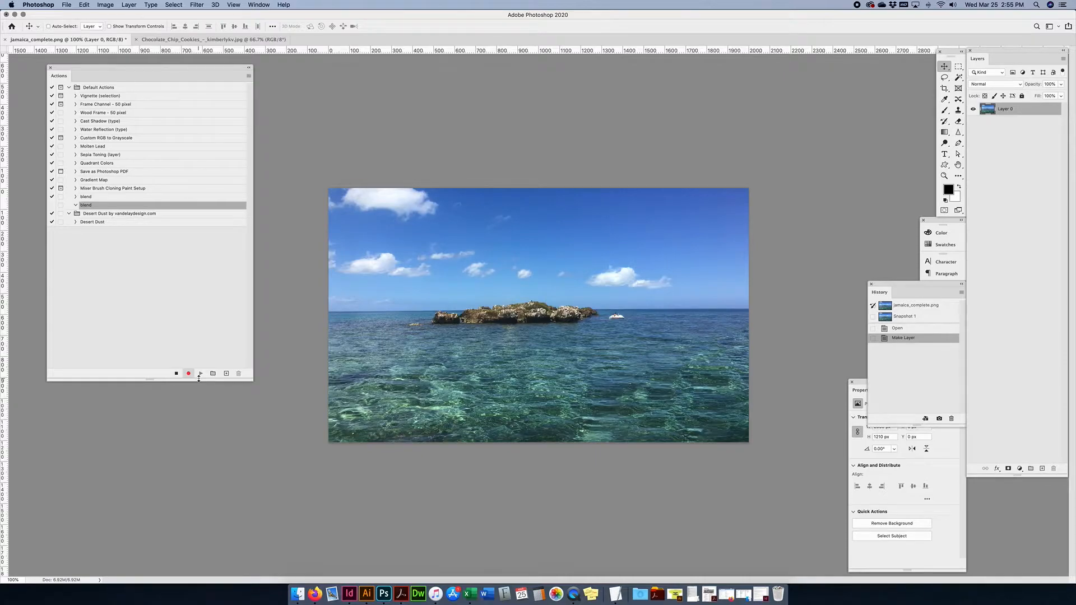
Step: Add a bright red Solid Color fill layer above the photo and set its blend mode to Overlay
click(946, 78)
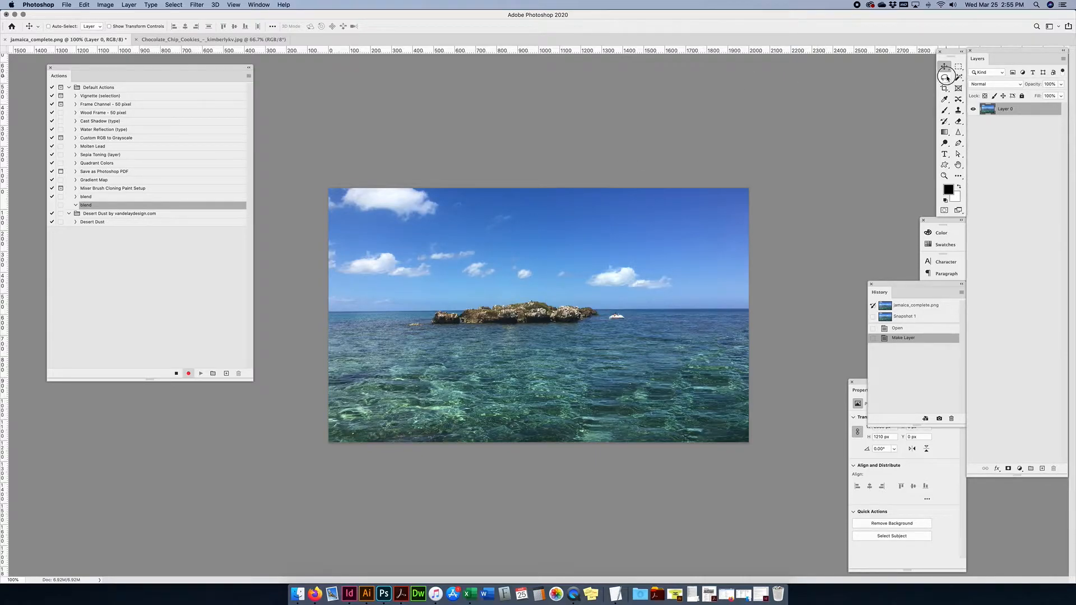
click(945, 66)
click(1020, 469)
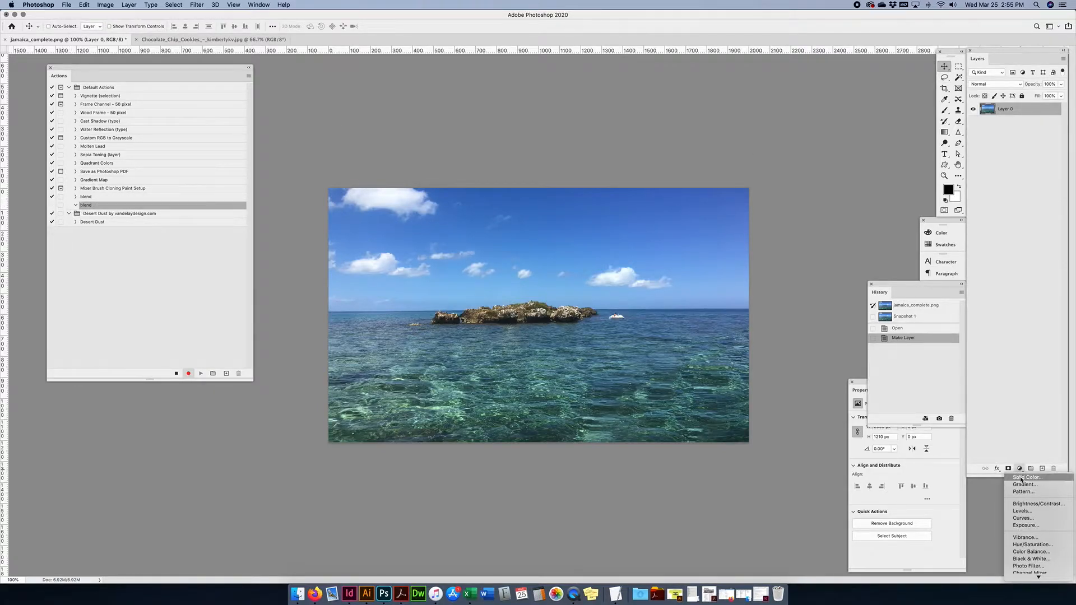
click(1022, 478)
drag(674, 305, 716, 260)
click(797, 257)
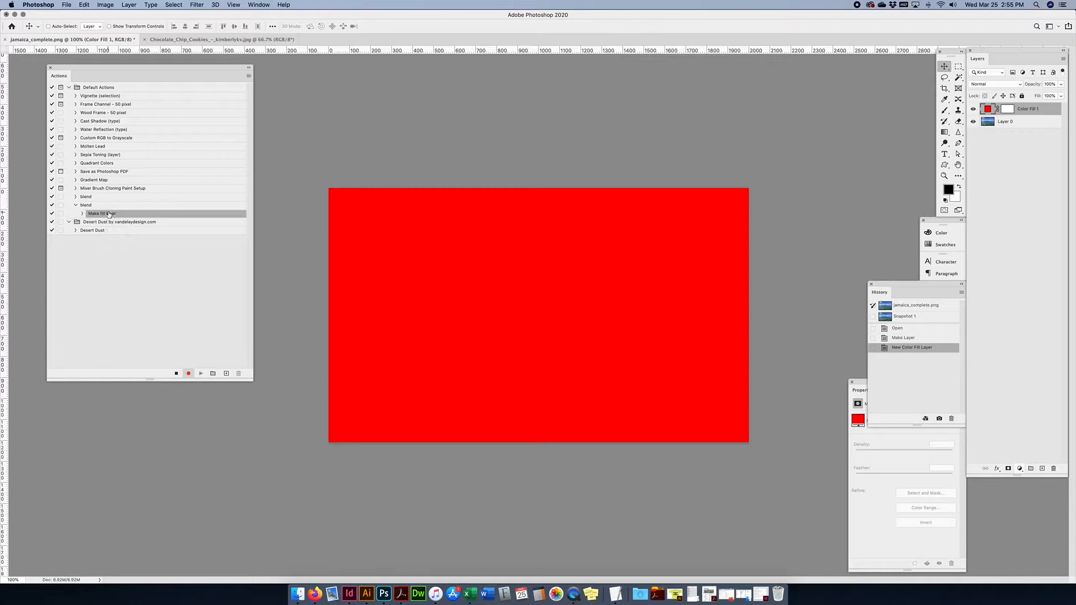
click(998, 84)
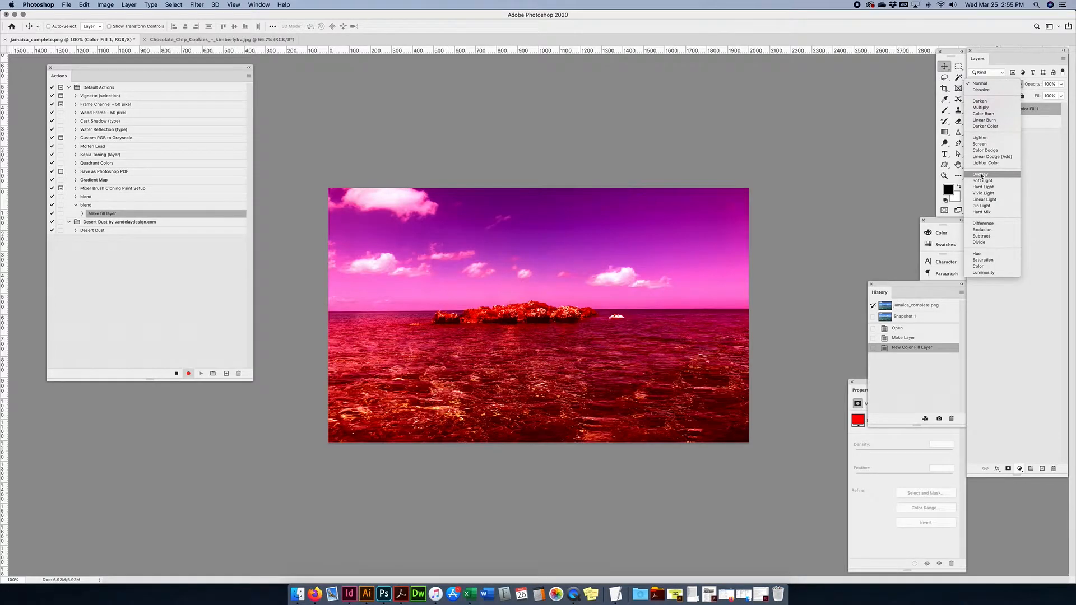
click(981, 175)
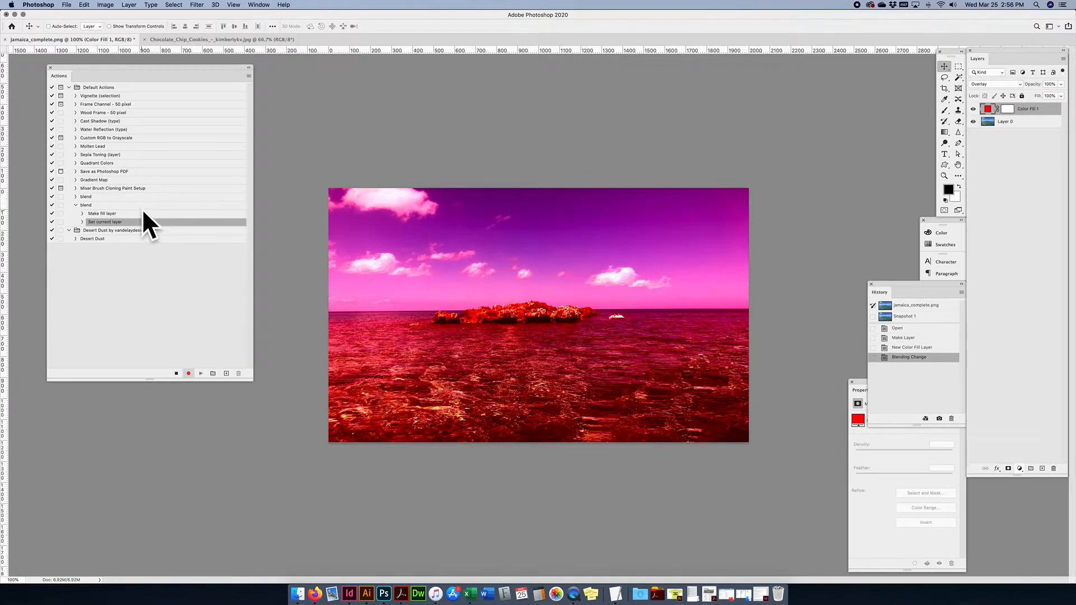
Step: Add a Brightness/Contrast adjustment layer with brightness 74 and contrast -50, and stop recording the action
click(1020, 468)
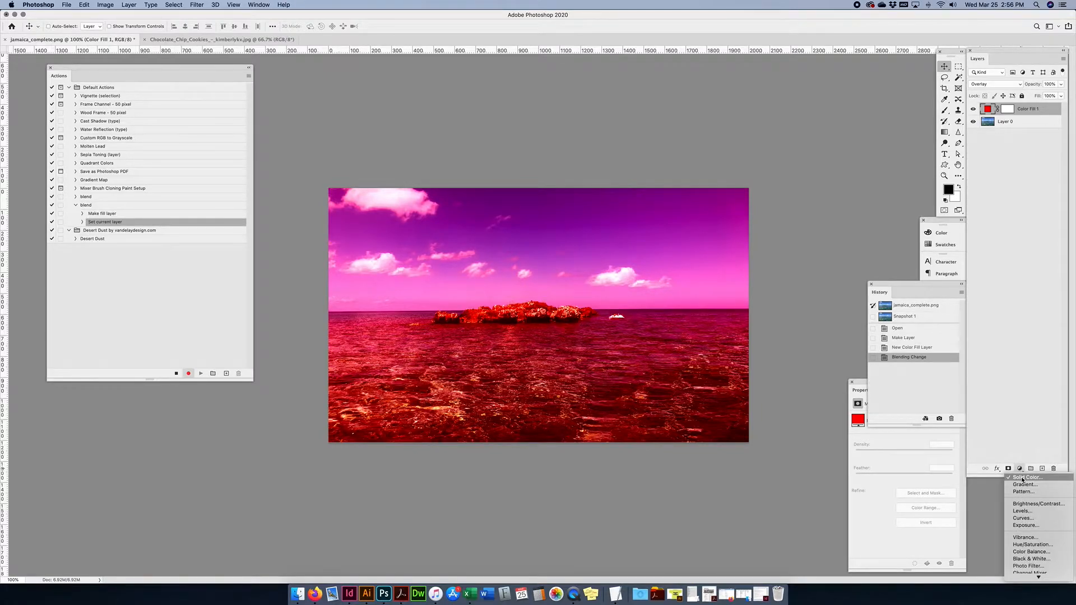
click(1038, 504)
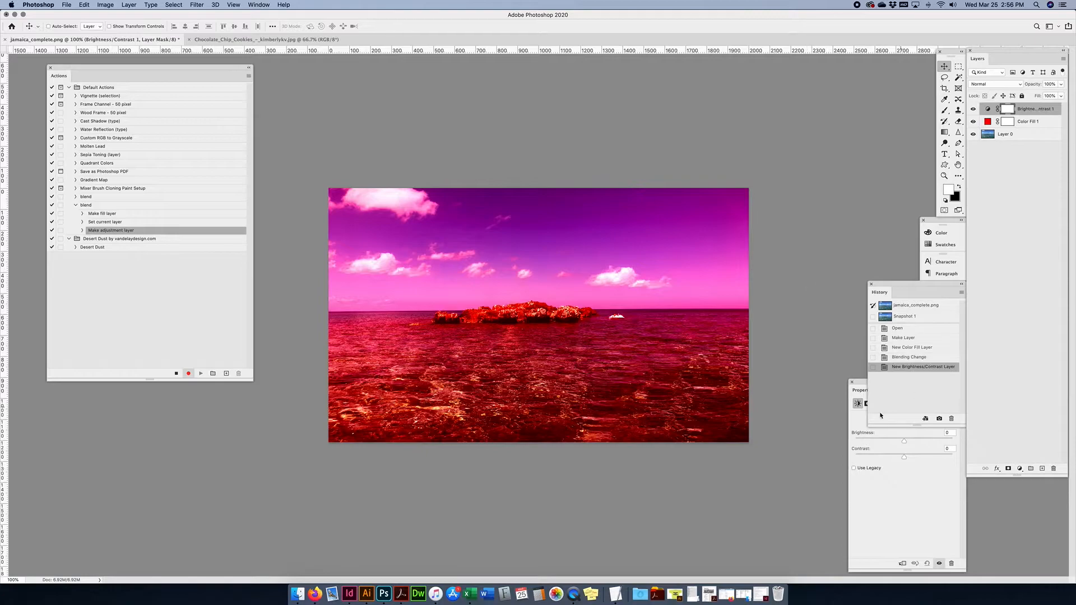
drag(857, 387, 759, 288)
drag(804, 343, 755, 359)
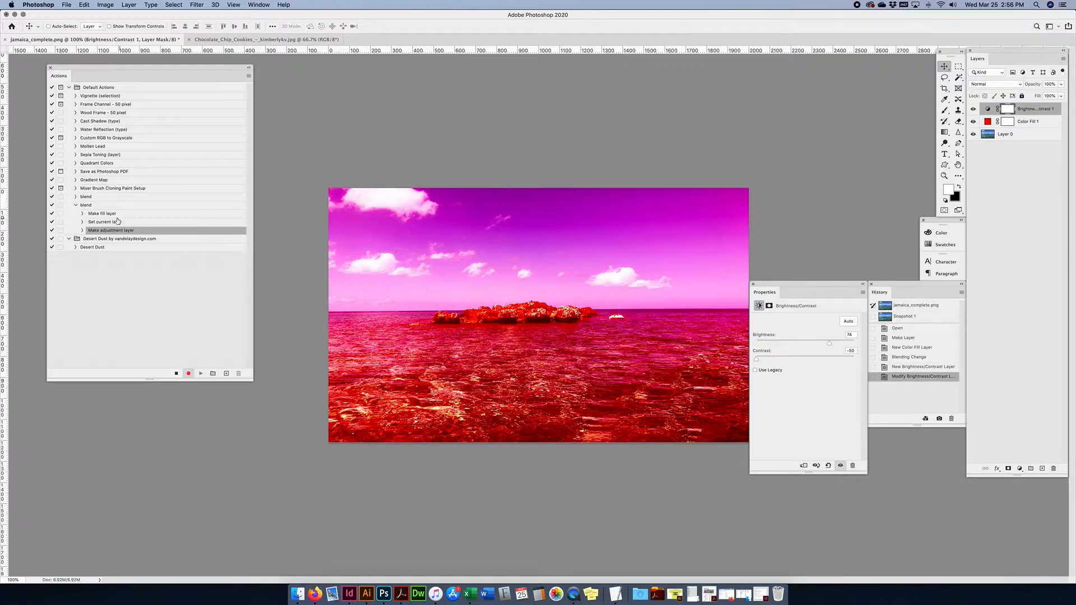
click(176, 374)
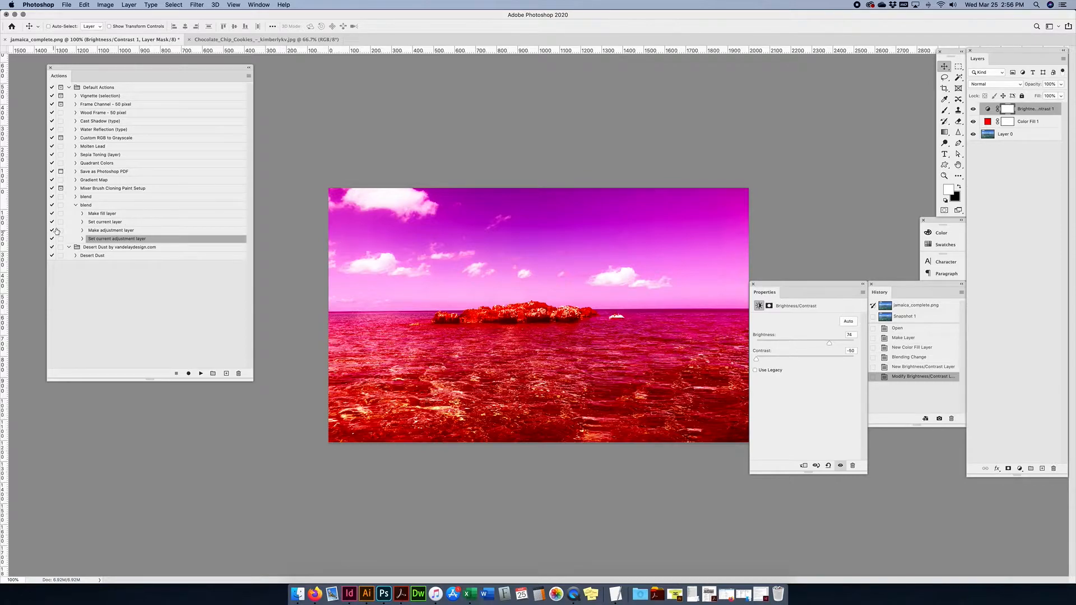
Step: Review the commands recorded in the new blend action and collapse its list
click(96, 223)
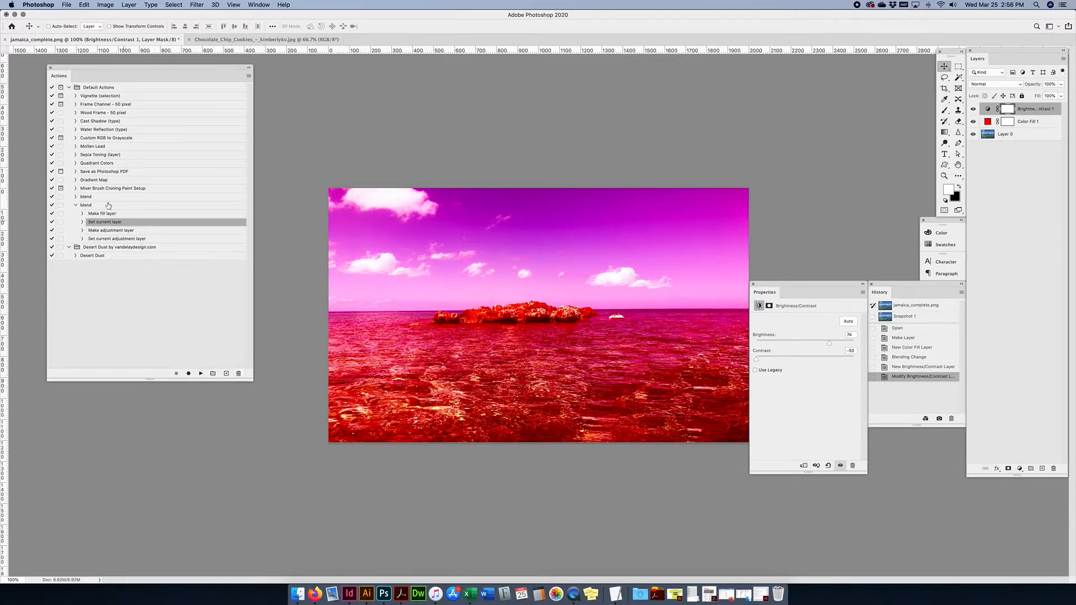
click(131, 240)
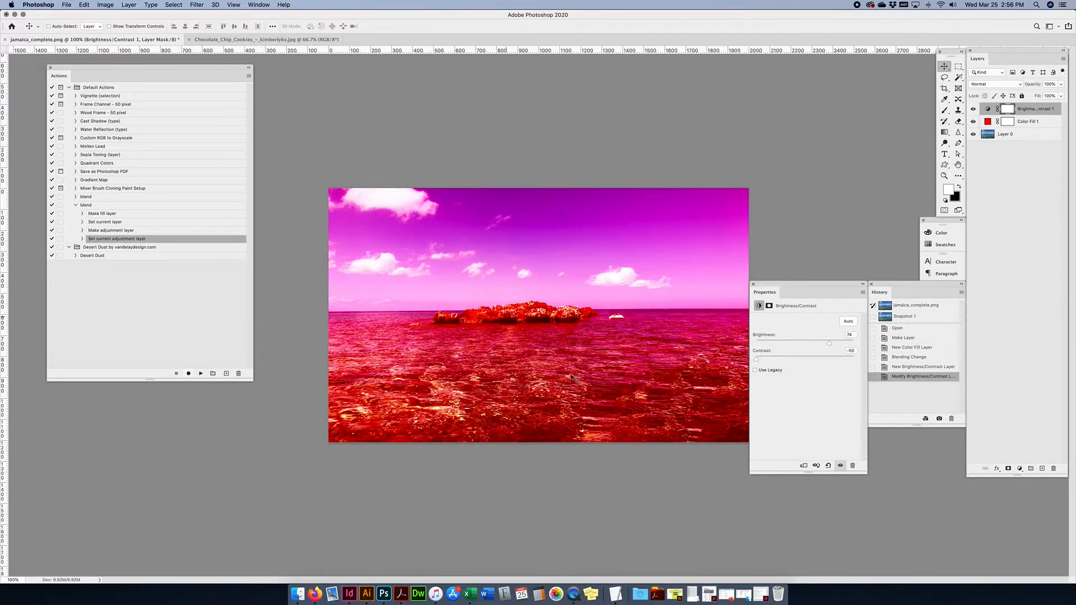
click(113, 207)
click(76, 205)
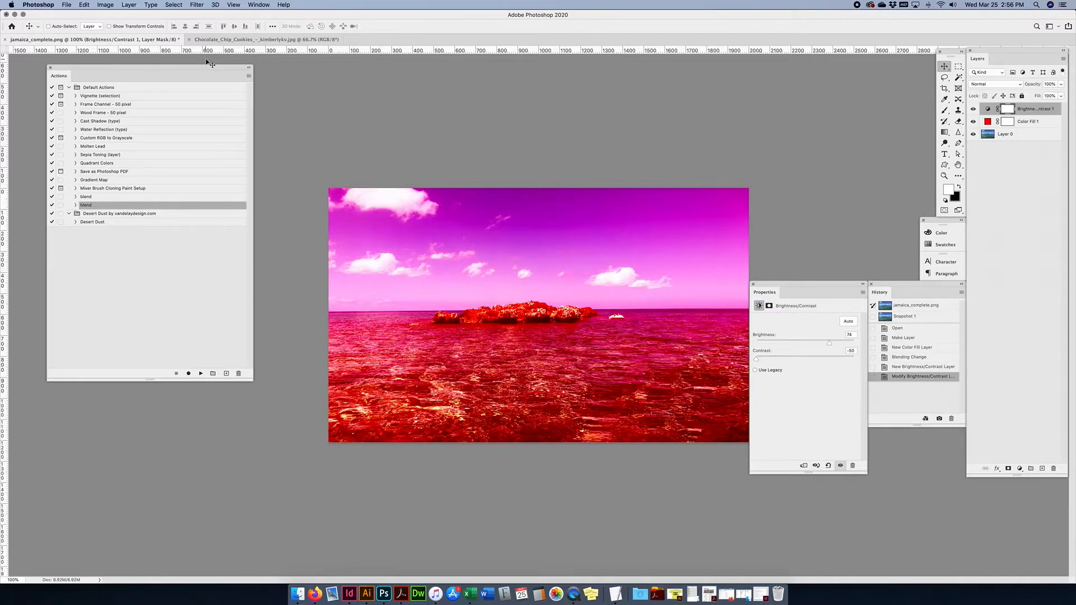
Step: Switch to the chocolate chip cookies image and play the newly recorded blend action on it
click(286, 40)
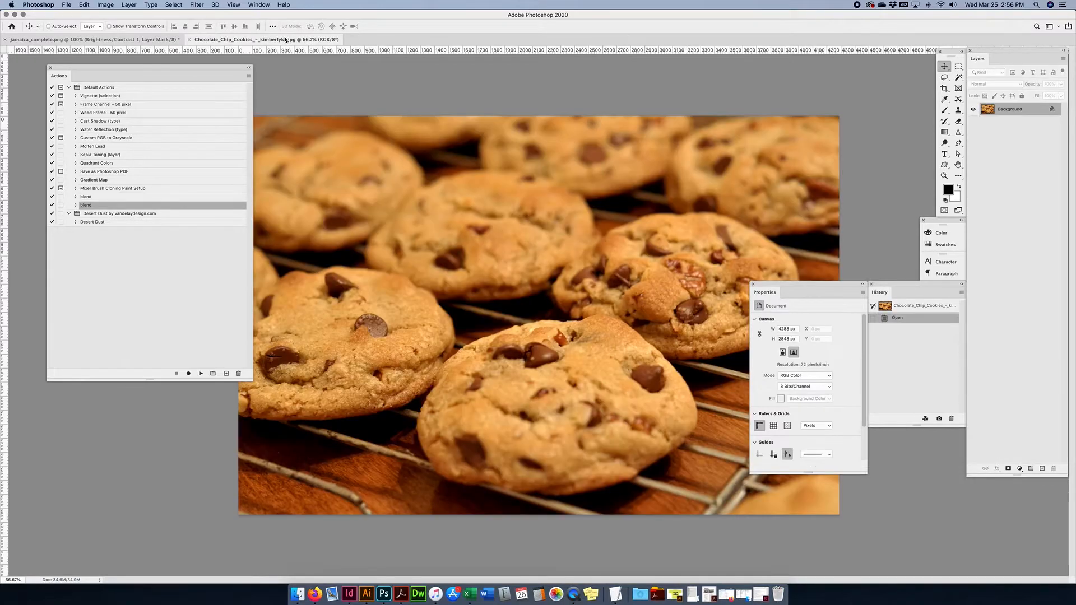
click(99, 206)
click(201, 374)
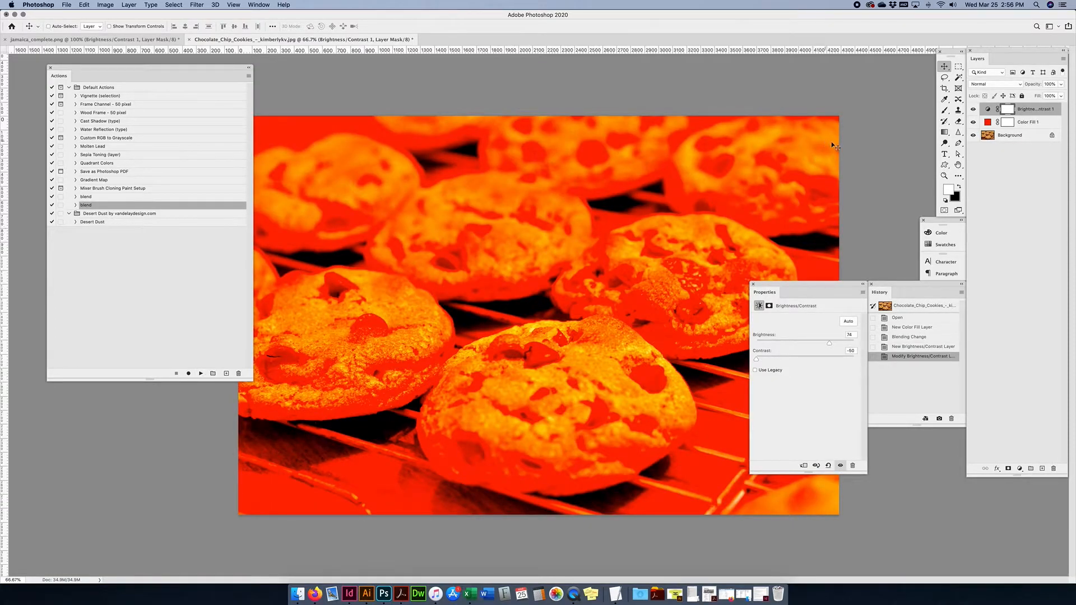
Step: Inspect the cookie image's two new layers and change the red color fill layer's blend mode to Soft Light
click(1029, 124)
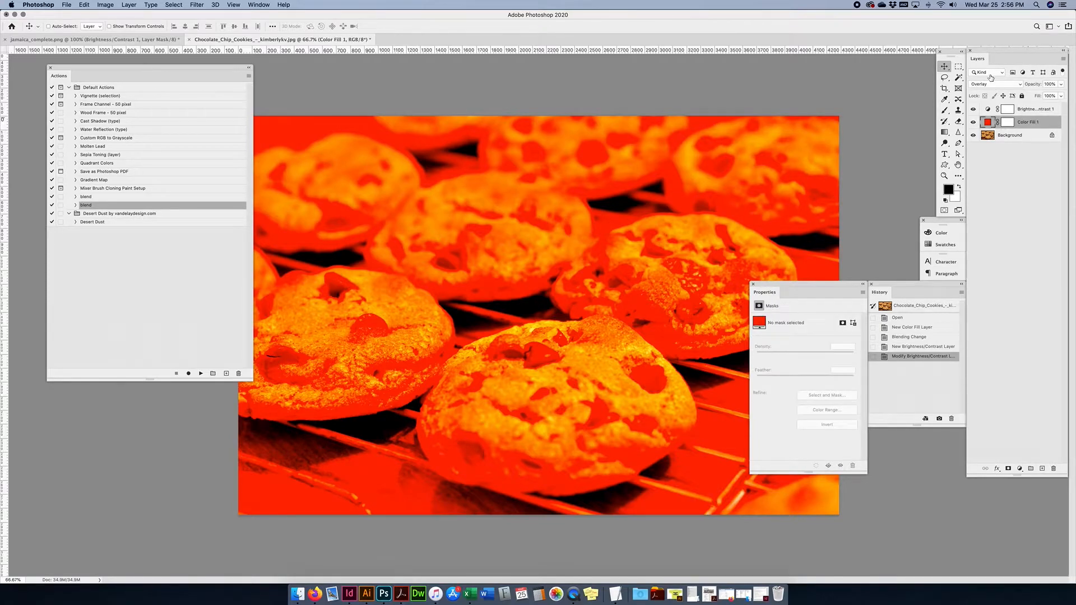
click(1026, 111)
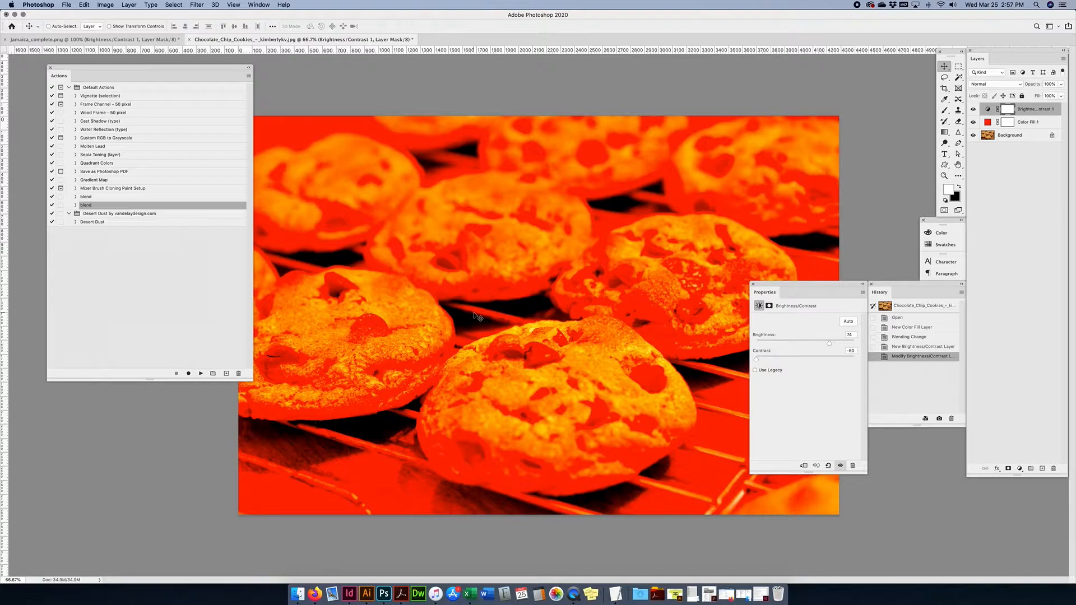
click(1032, 123)
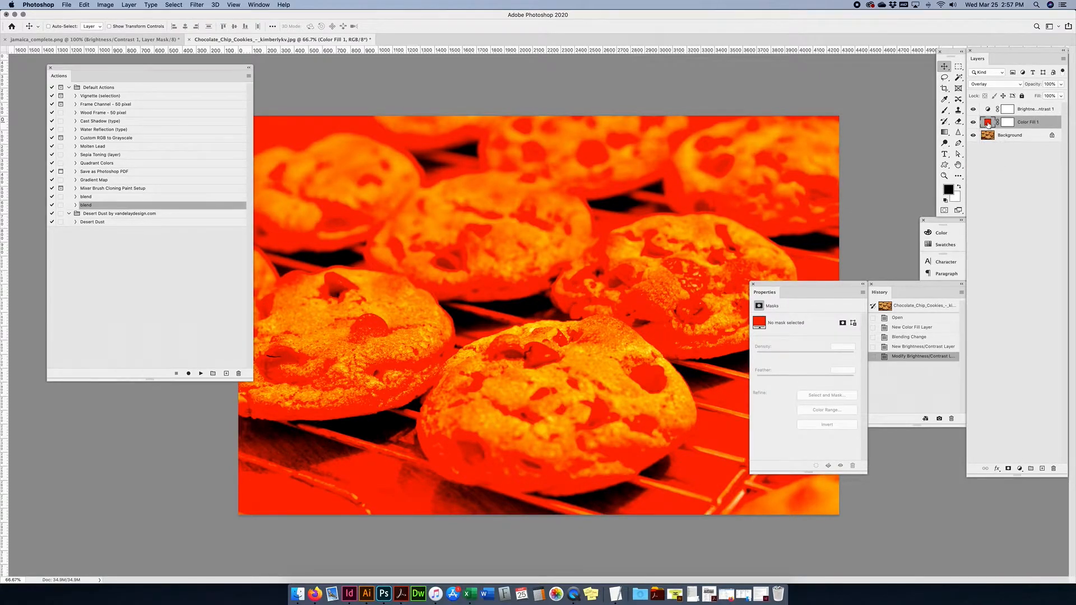
click(996, 84)
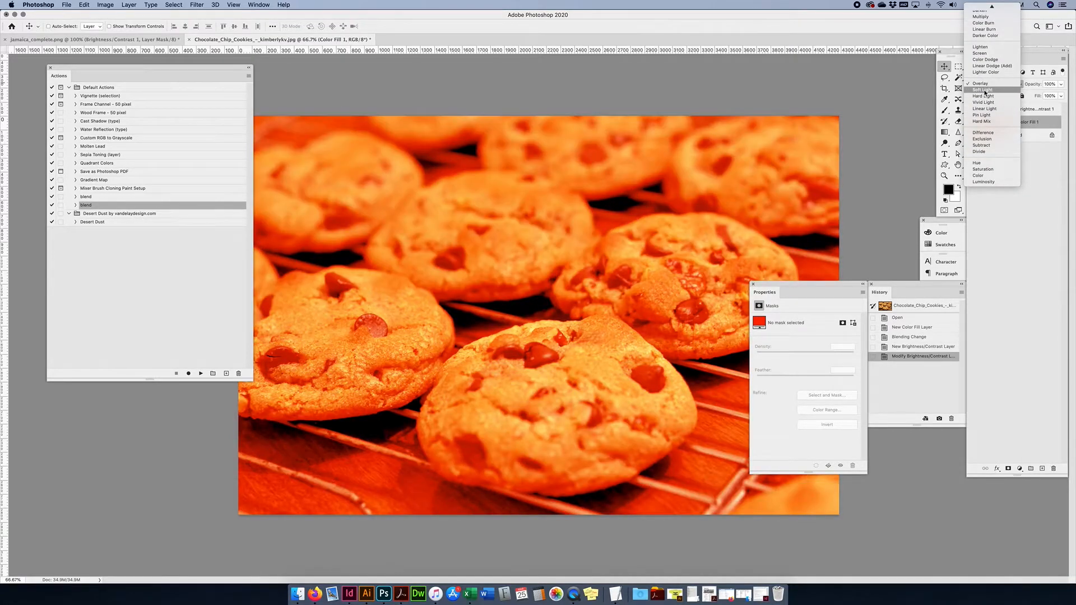
click(985, 91)
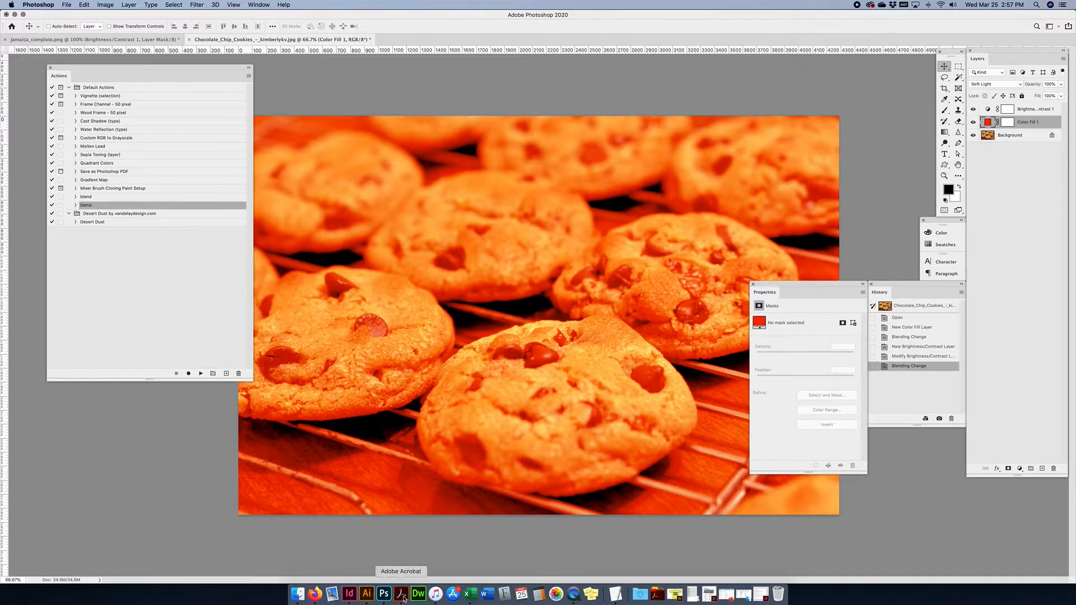
Step: Switch to Firefox and search Brusheezy for "actions"
click(314, 598)
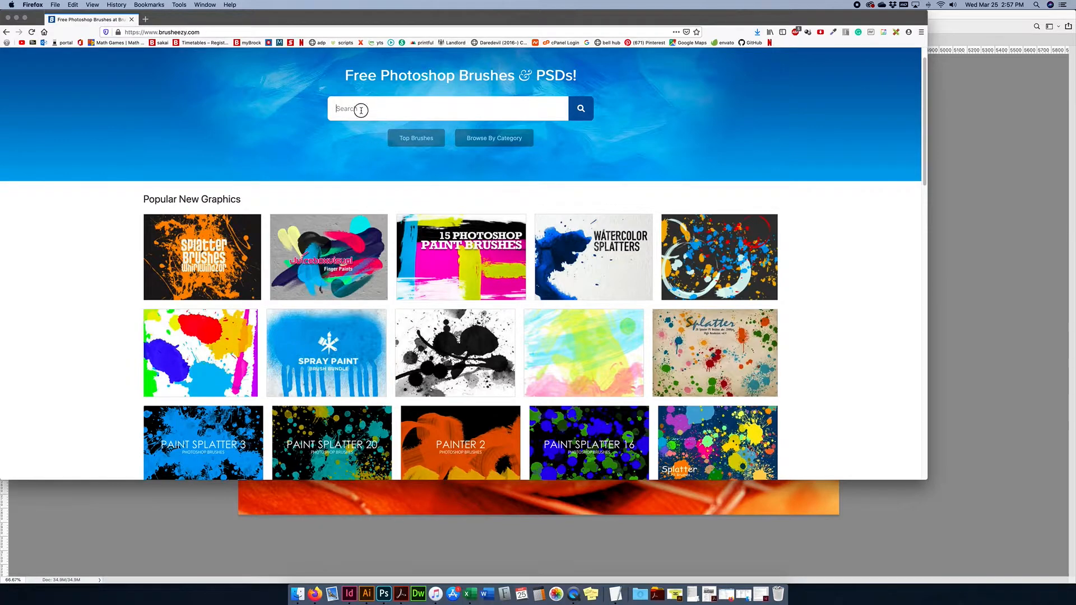
text(actions)
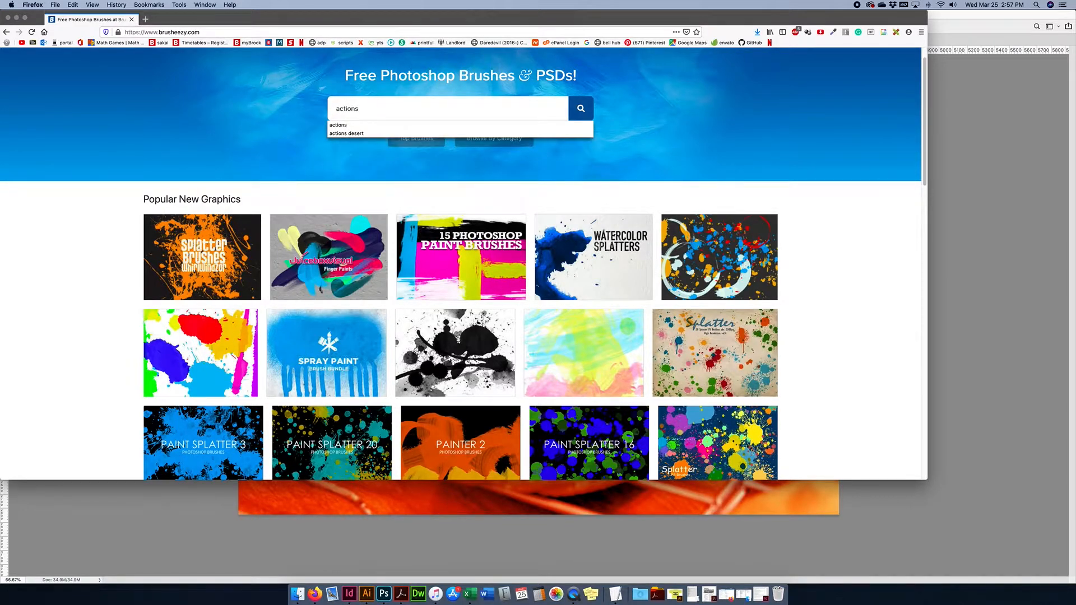
key(Return)
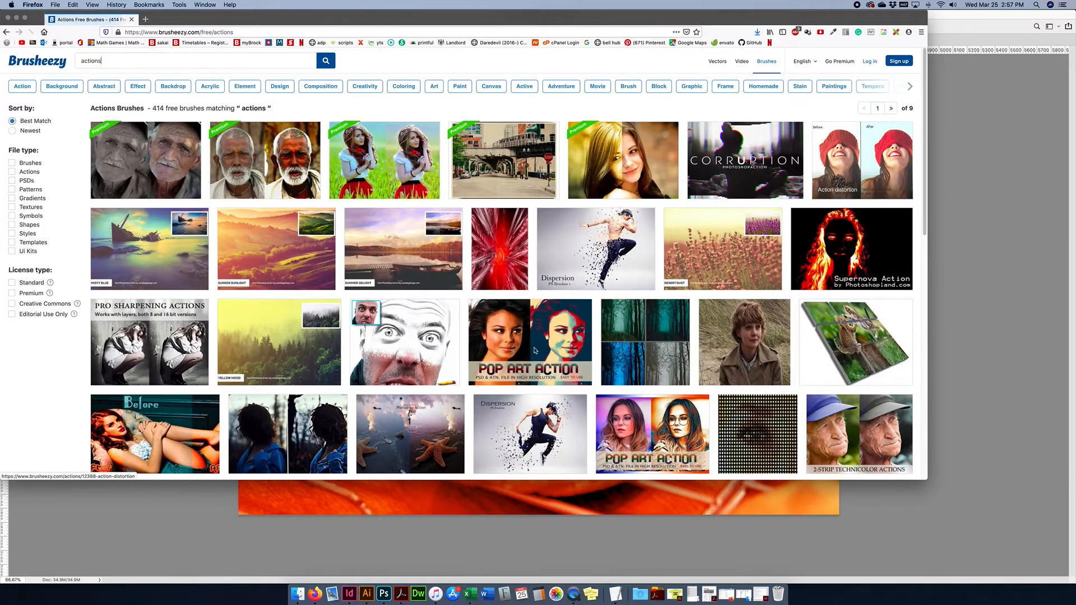
Step: Browse the Brusheezy results to examine the kinds of downloadable Photoshop actions on offer
scroll(535, 350, down, 3)
scroll(535, 350, down, 4)
scroll(617, 280, up, 2)
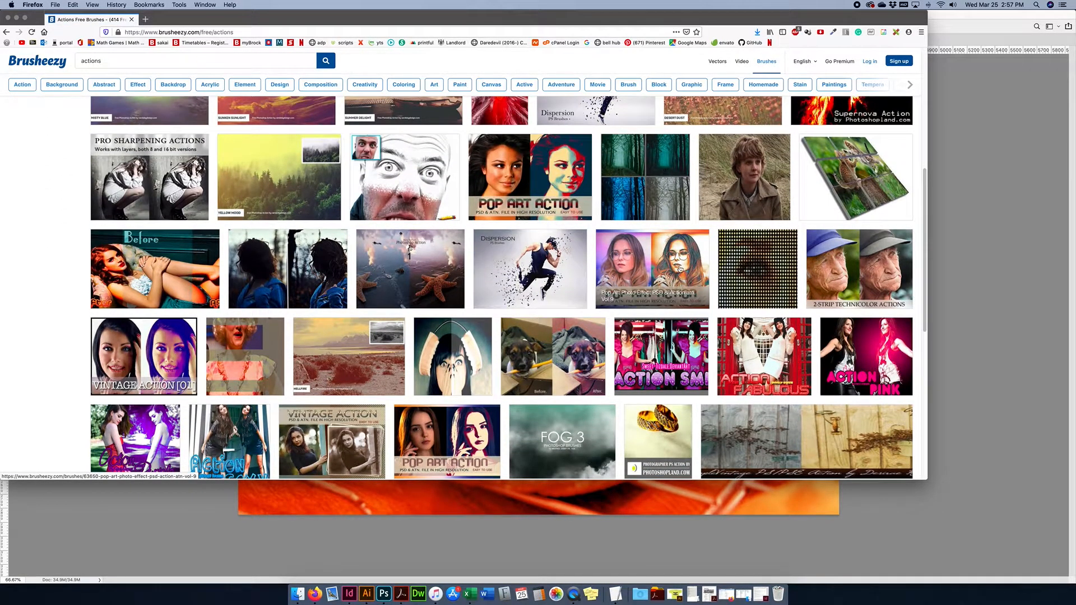
scroll(543, 264, up, 4)
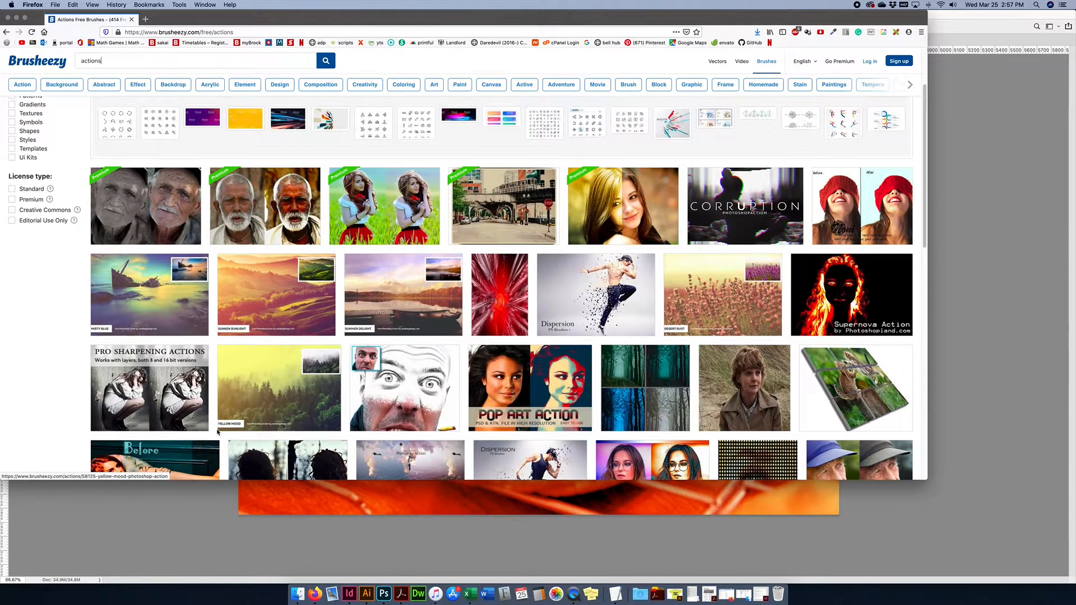
scroll(443, 312, down, 1)
scroll(444, 312, up, 3)
scroll(443, 311, down, 4)
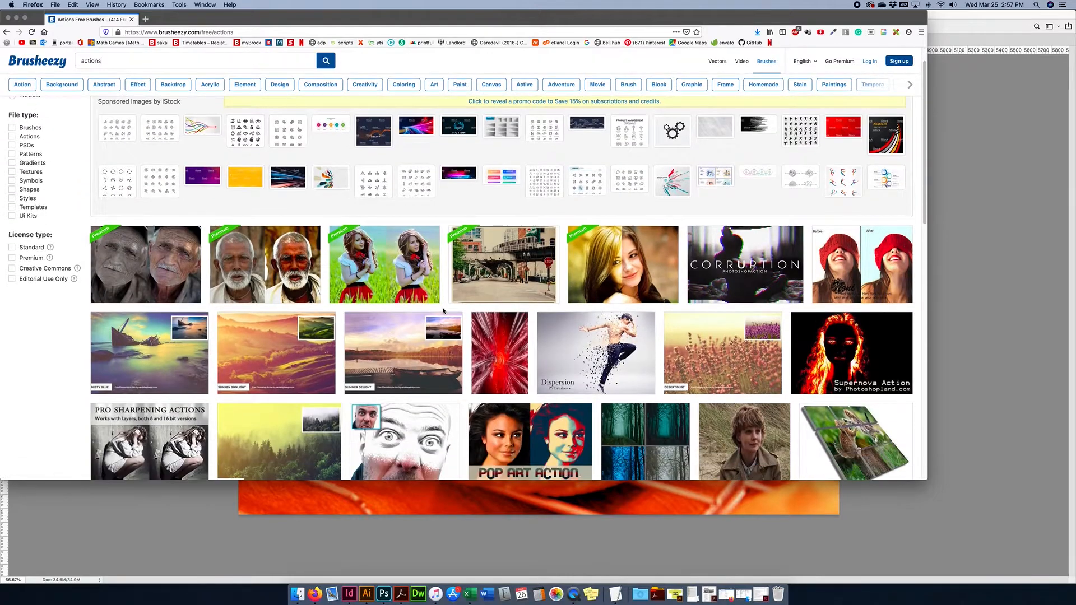
scroll(443, 312, down, 2)
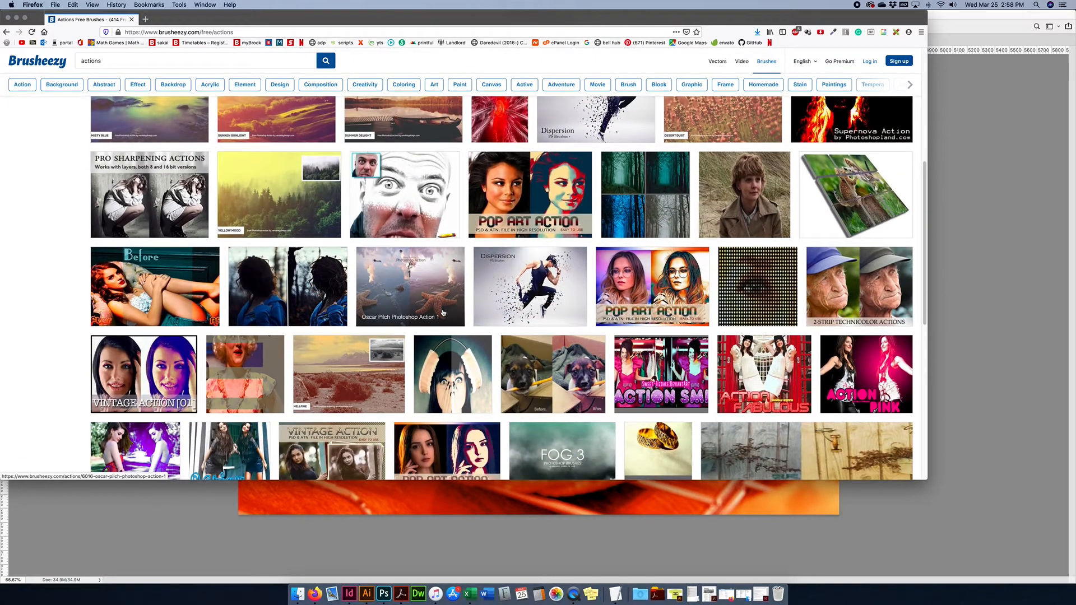
scroll(443, 313, down, 2)
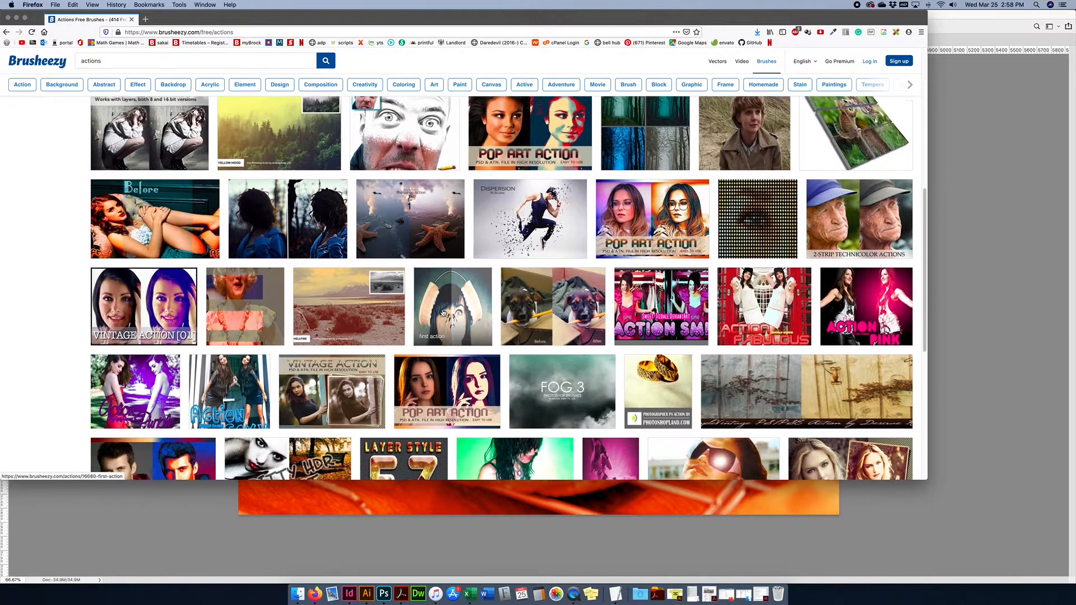
scroll(448, 312, up, 8)
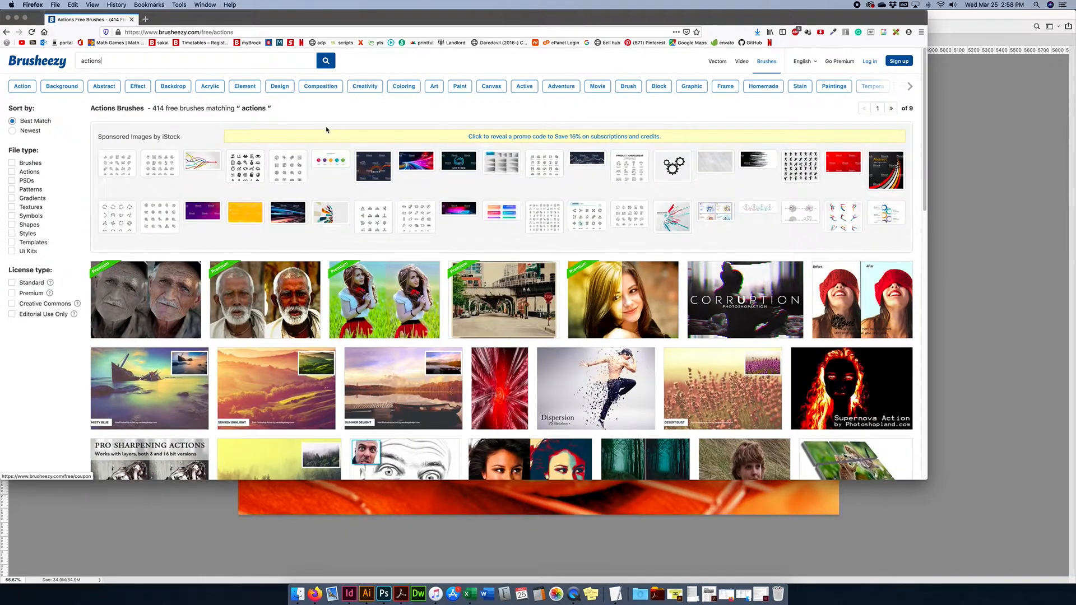
Step: Search Brusheezy for "actions desert", view the Desert Dust Photoshop Actions download page, and minimize the browser
click(240, 59)
text(desert)
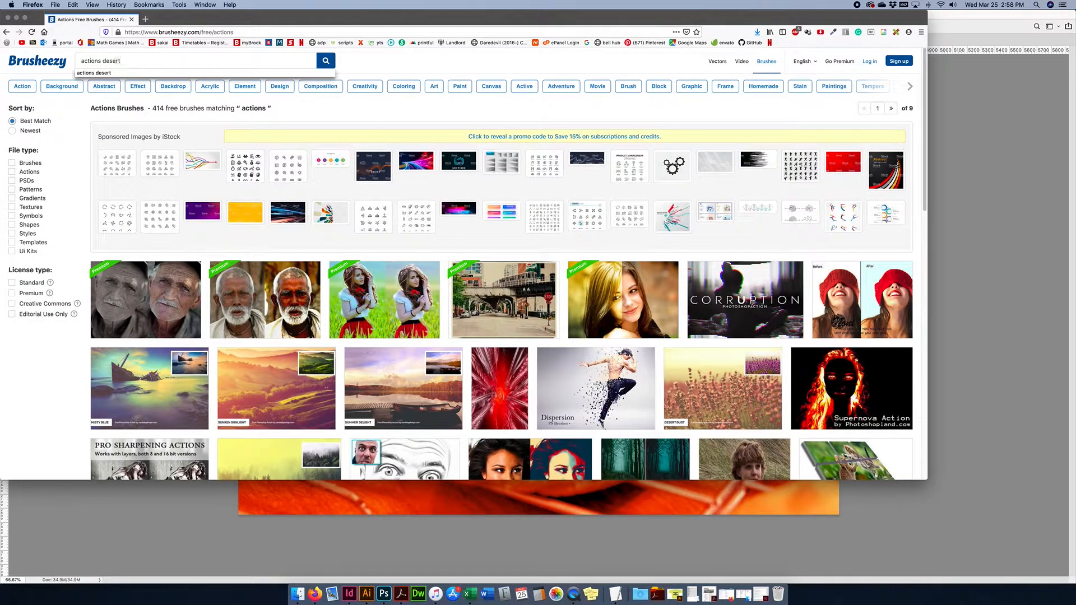
key(Return)
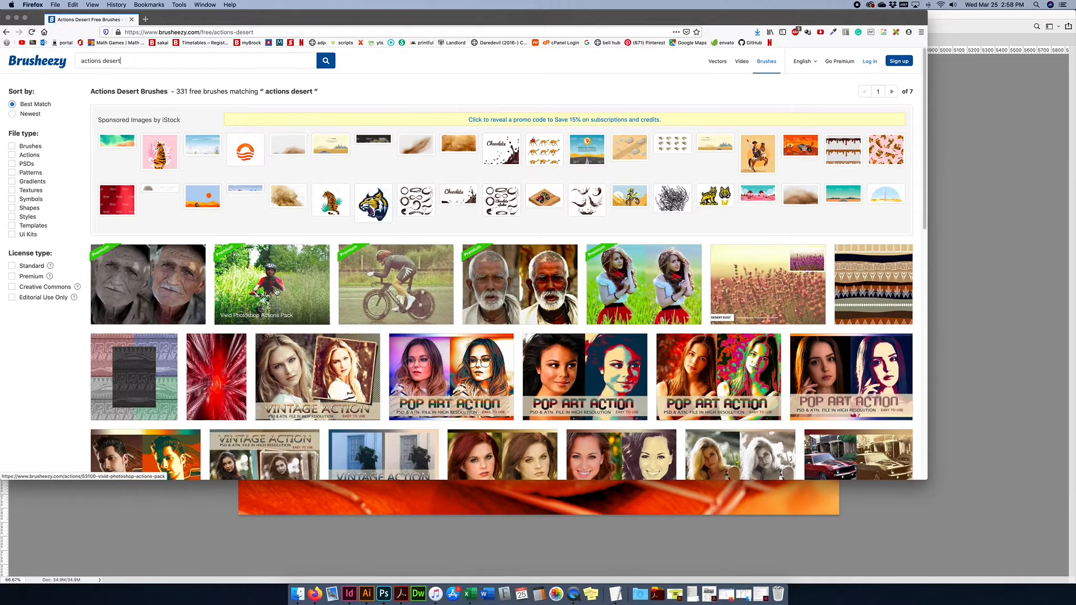
click(766, 283)
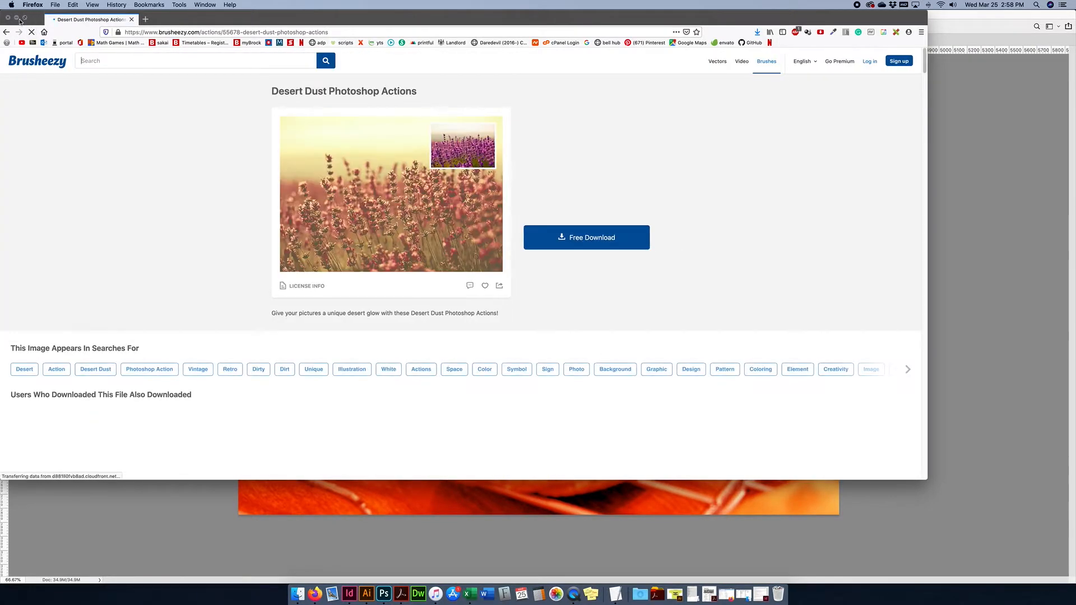
click(16, 17)
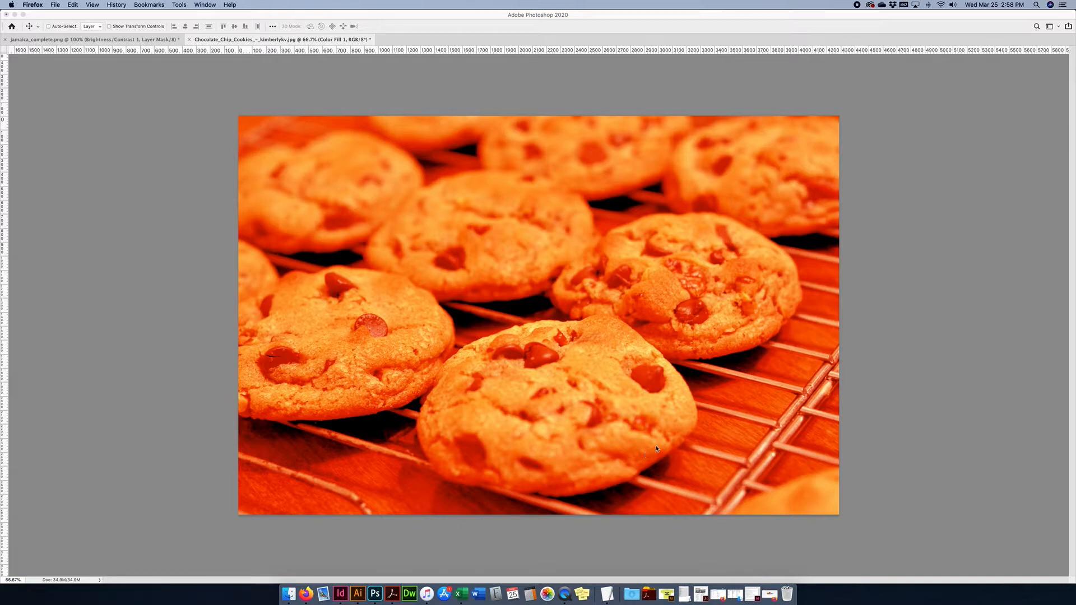
Step: Open the Actions folder inside Adobe Photoshop 2020's Presets in Finder and select the Desert Dust.atn file
click(649, 594)
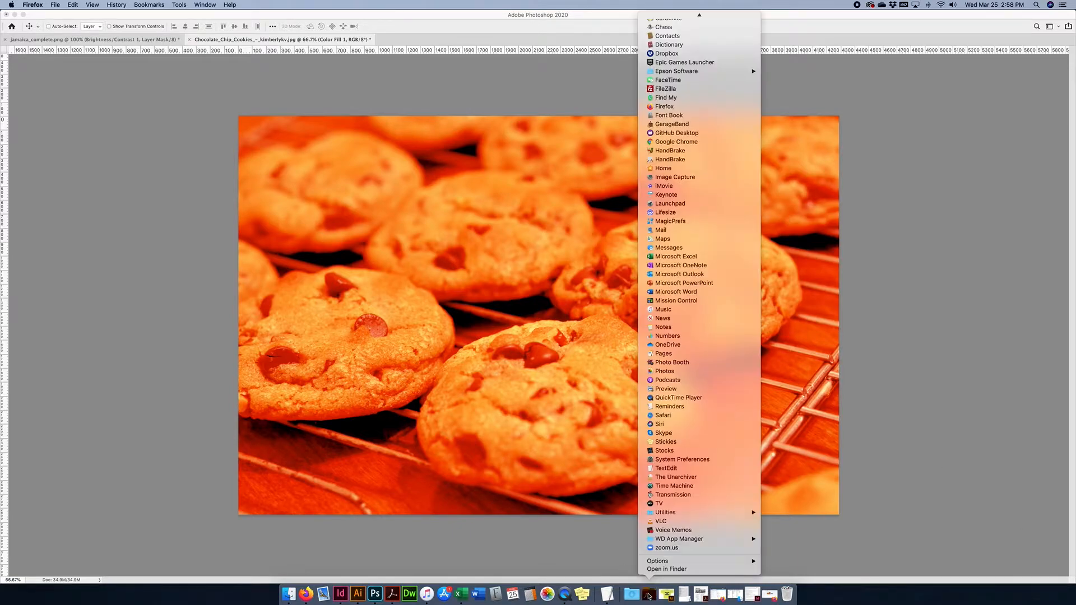
scroll(688, 210, up, 5)
mouse_move(697, 159)
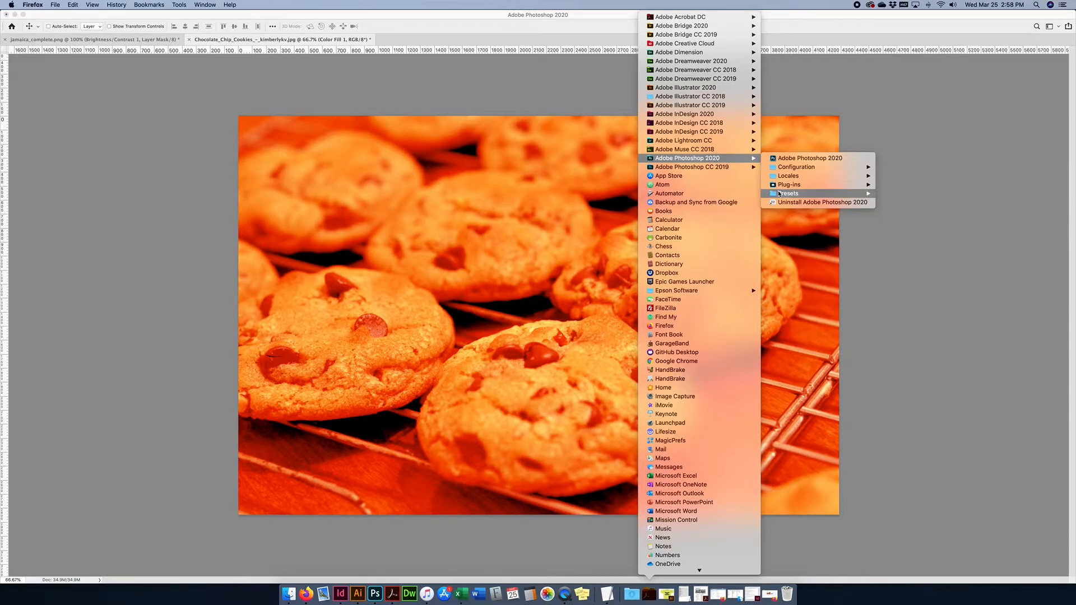
mouse_move(779, 194)
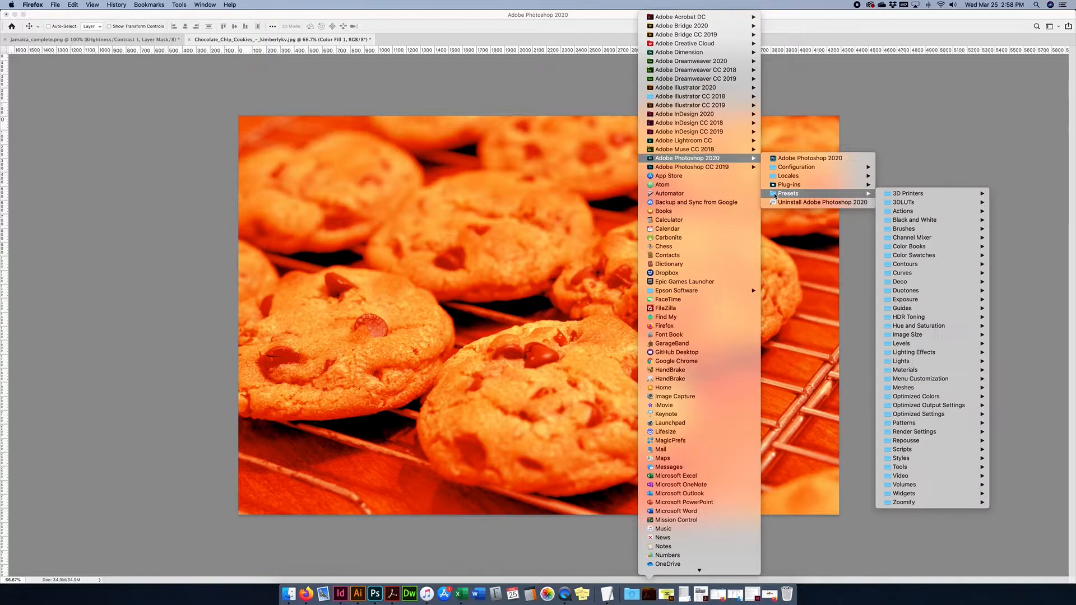
click(776, 194)
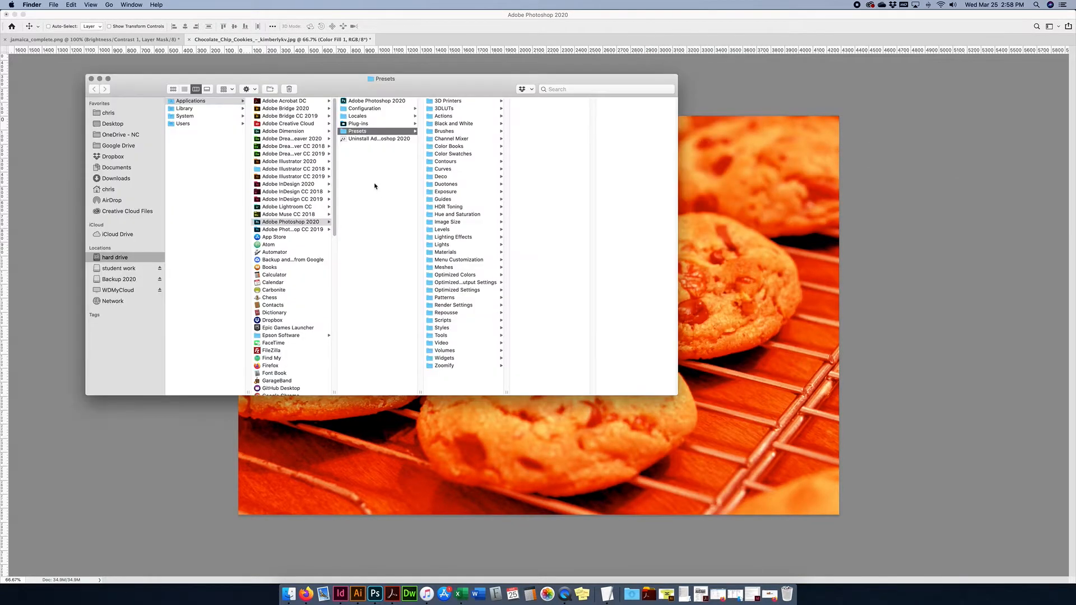
click(448, 117)
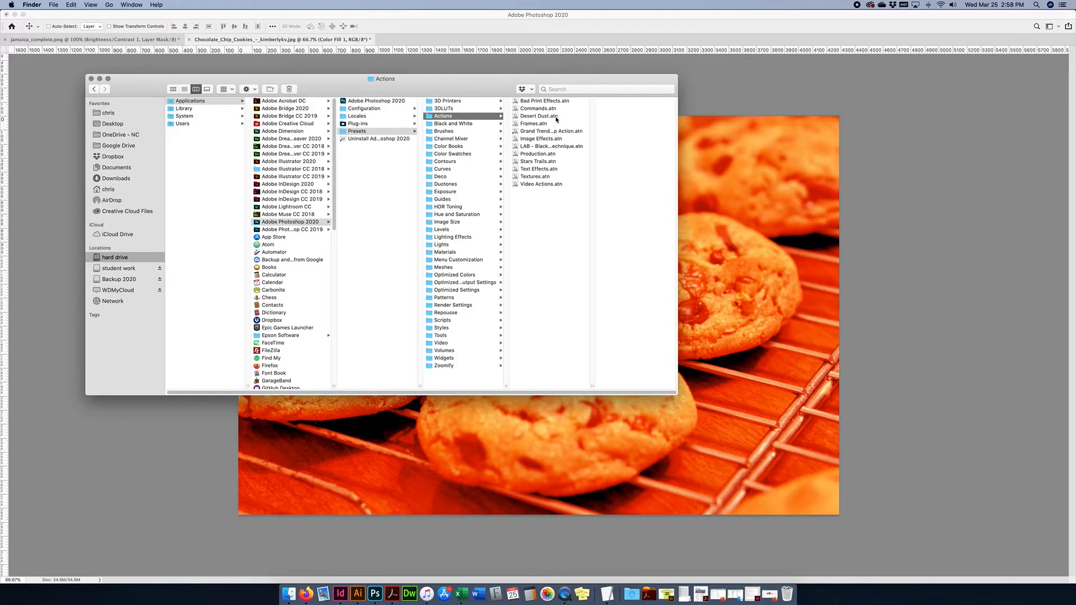
click(535, 116)
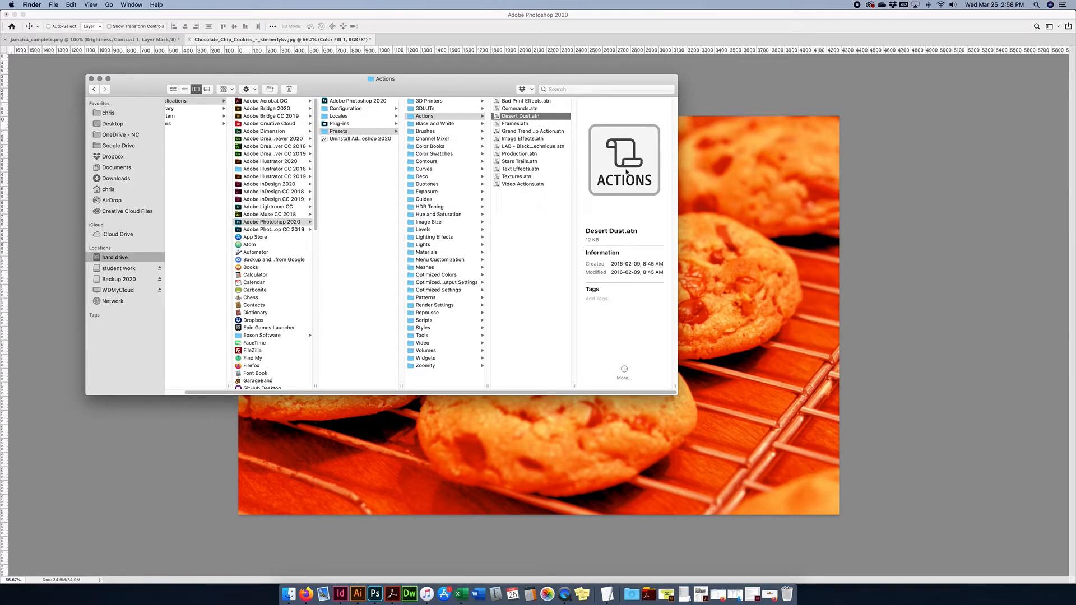
Step: Return to Photoshop, select the Desert Dust action, and check for Desert Dust among the loadable action sets
click(48, 85)
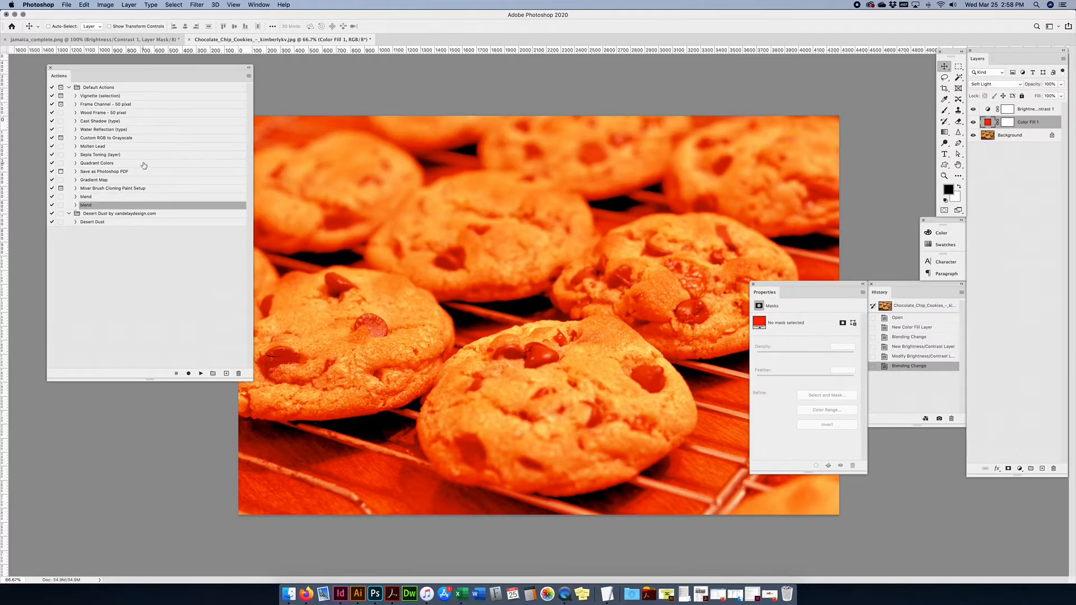
click(102, 223)
click(249, 77)
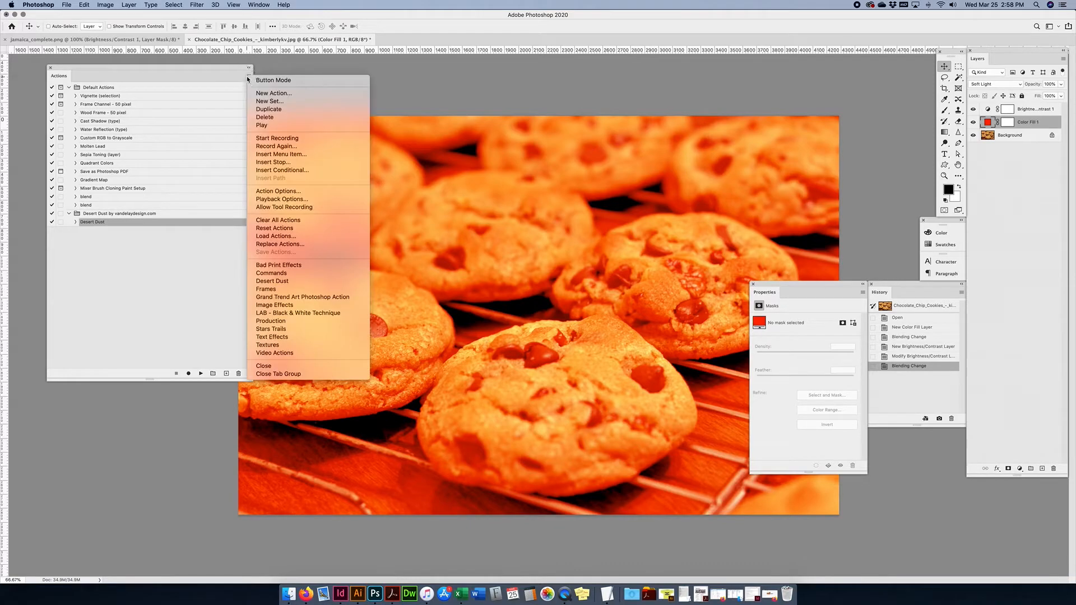
click(258, 77)
click(249, 74)
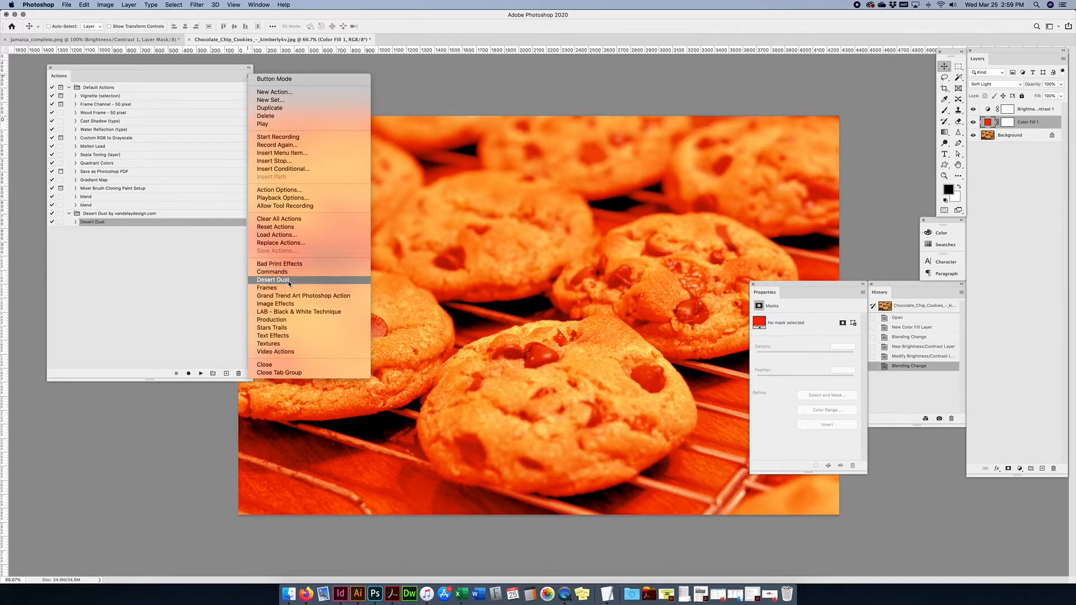
click(102, 238)
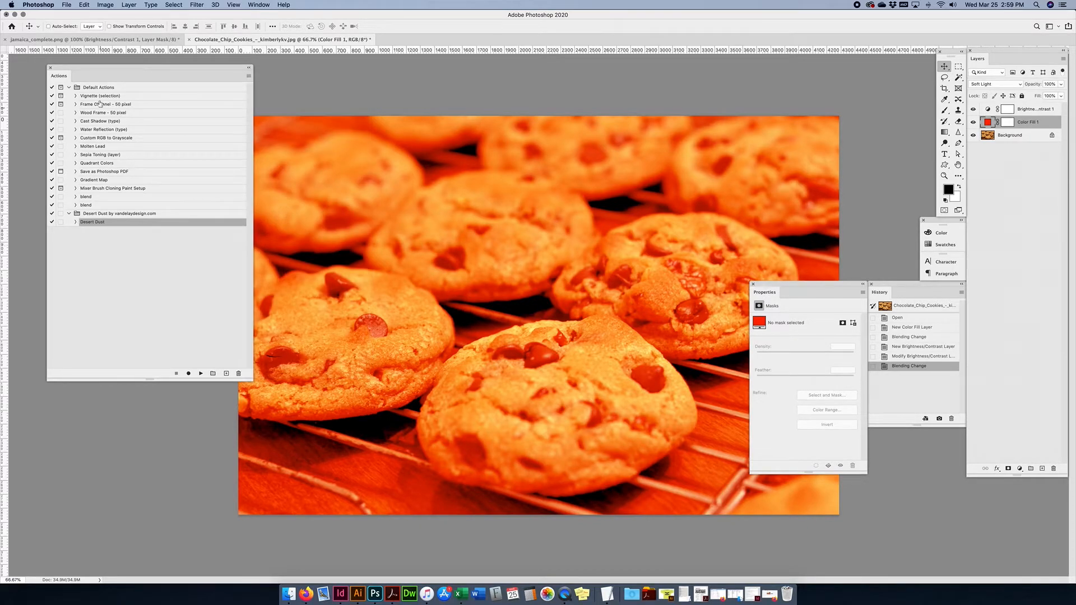
Step: Switch to jamaica_complete.png, revert it to its originally opened state, and play the Desert Dust action on it
click(133, 37)
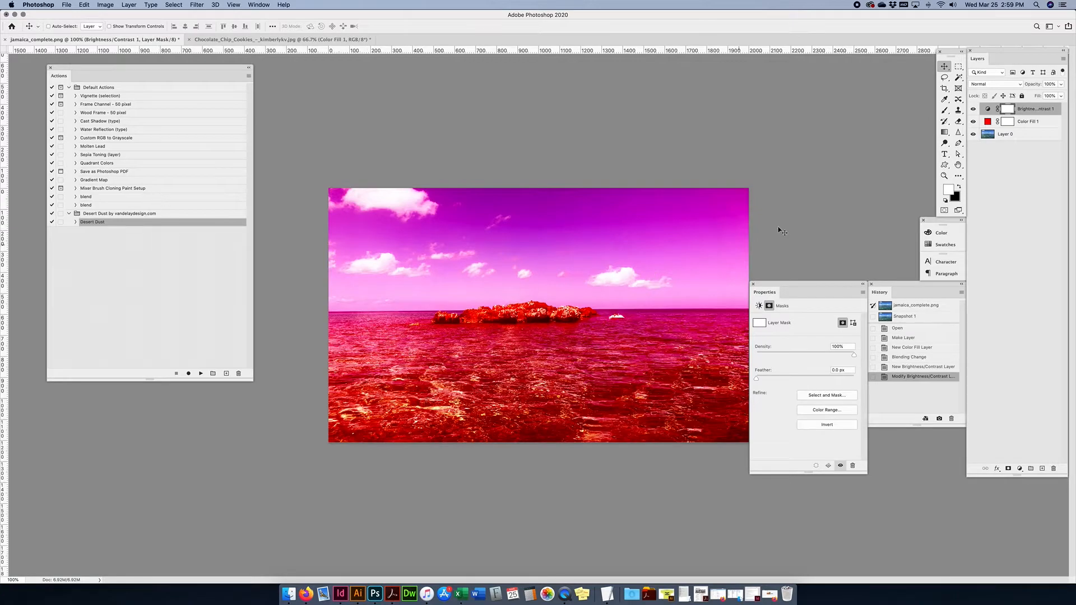
click(904, 307)
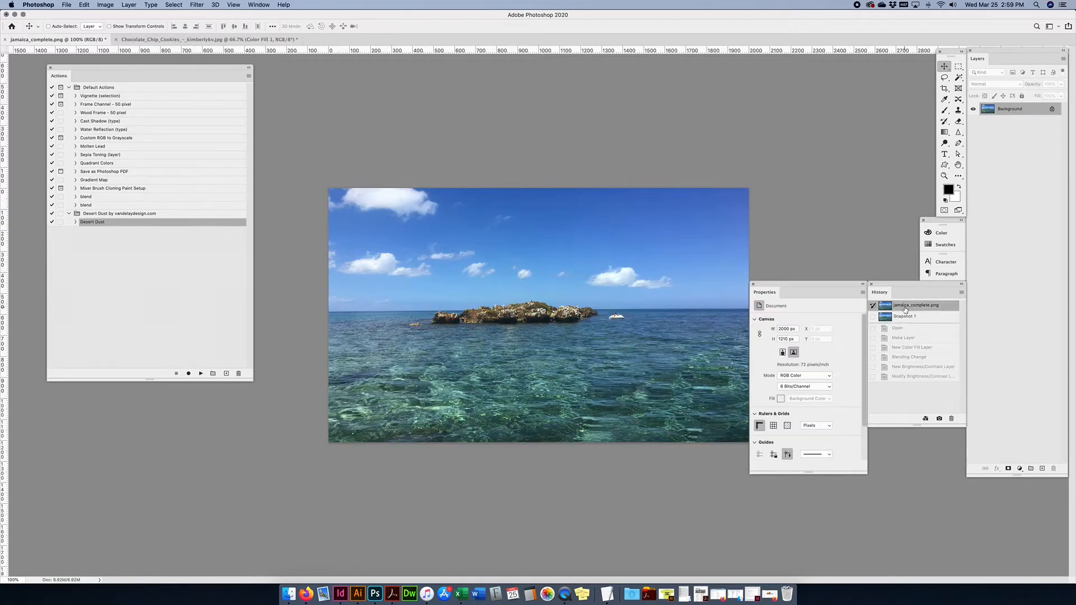
click(200, 374)
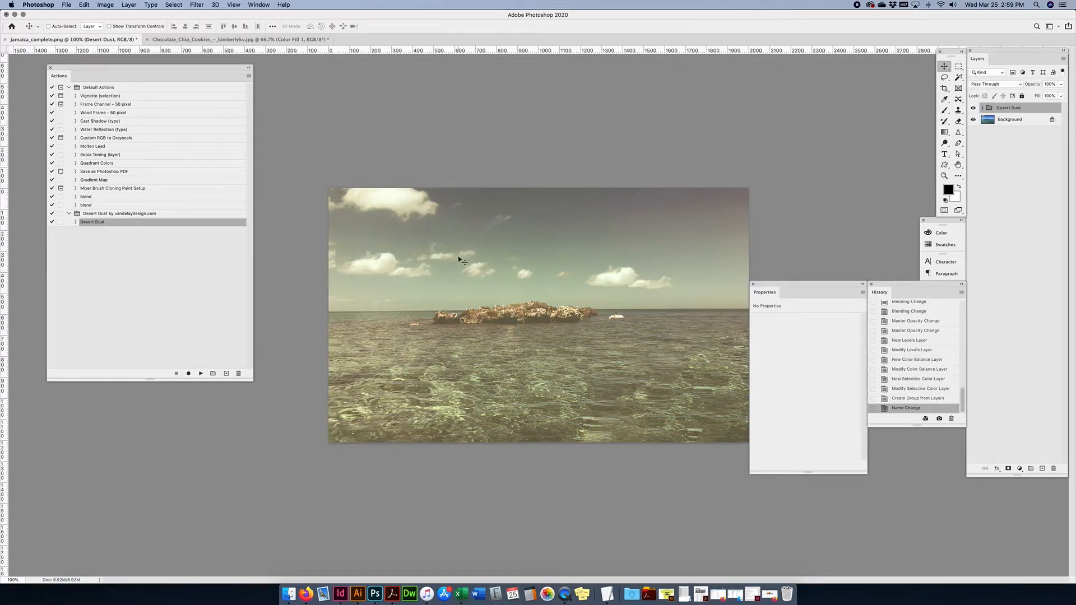
Step: Review the commands recorded in the Desert Dust action and the layers inside its layer group, collapsing both lists
click(76, 222)
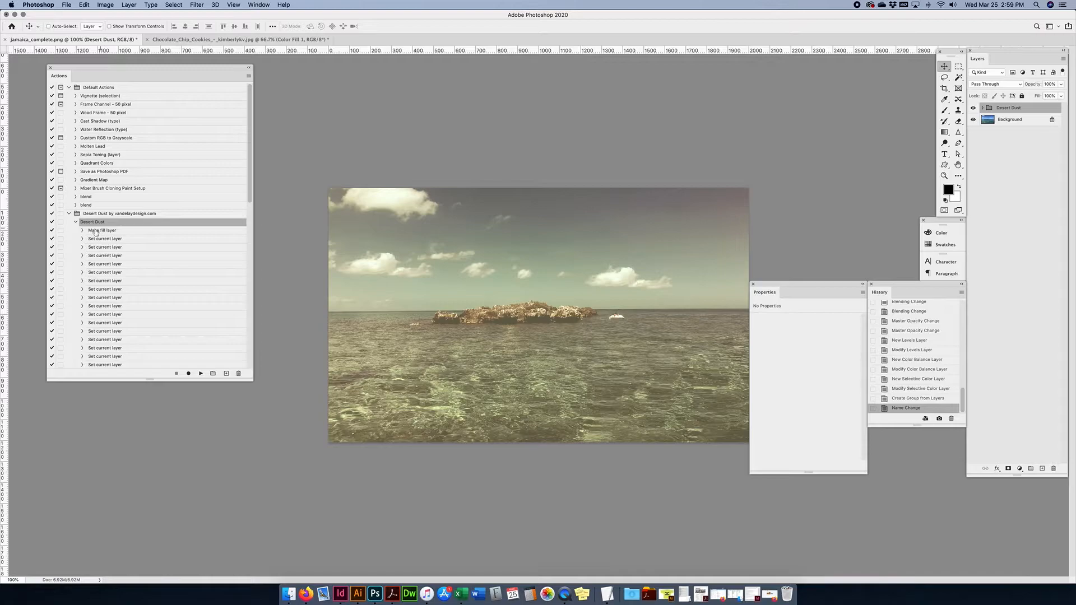
scroll(112, 330, down, 10)
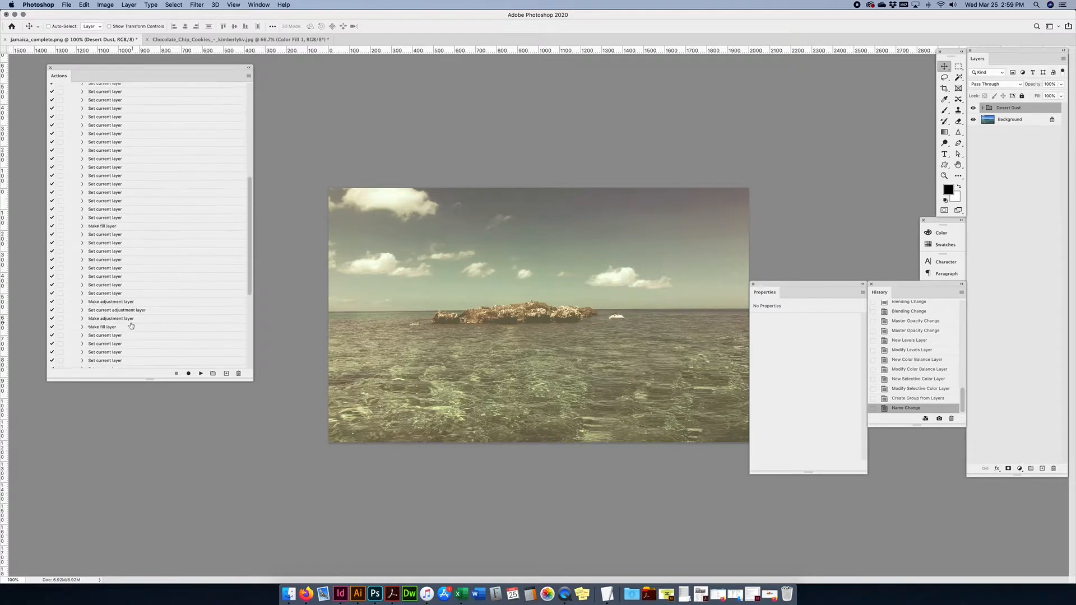
click(982, 107)
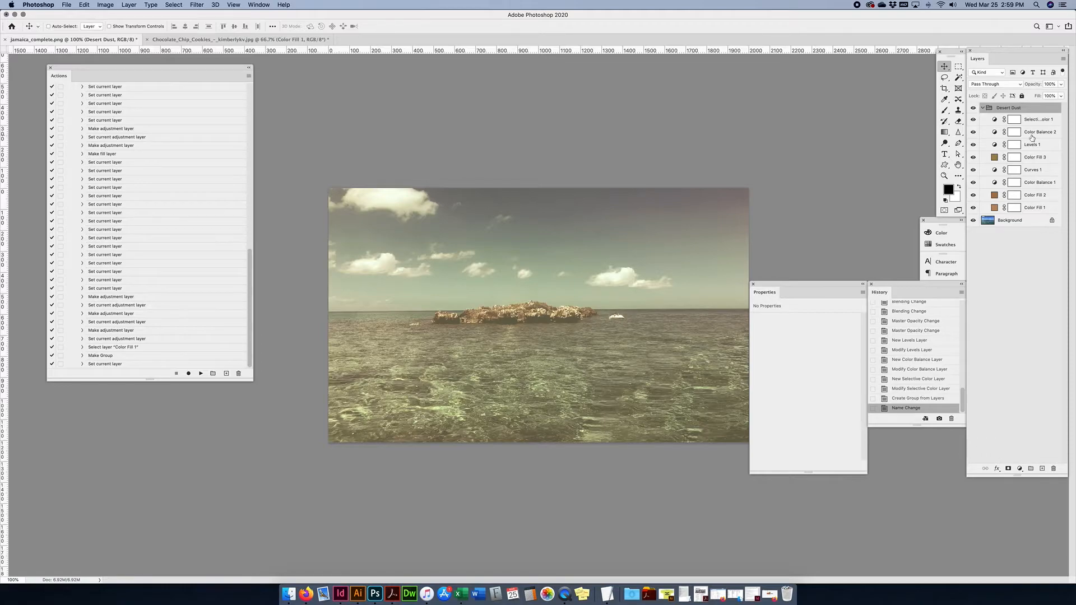
click(984, 108)
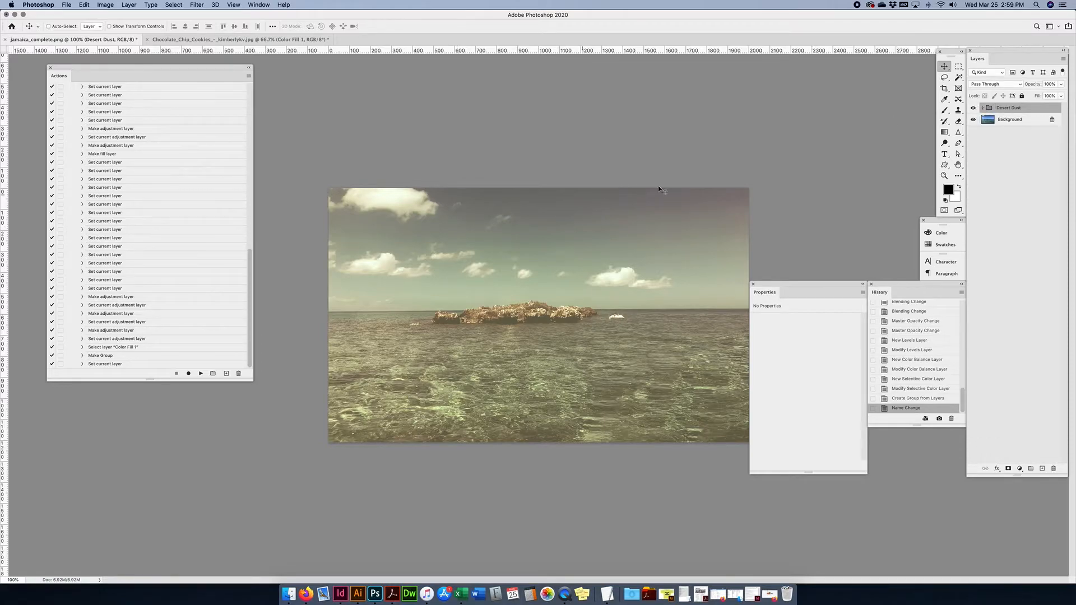
scroll(916, 349, up, 5)
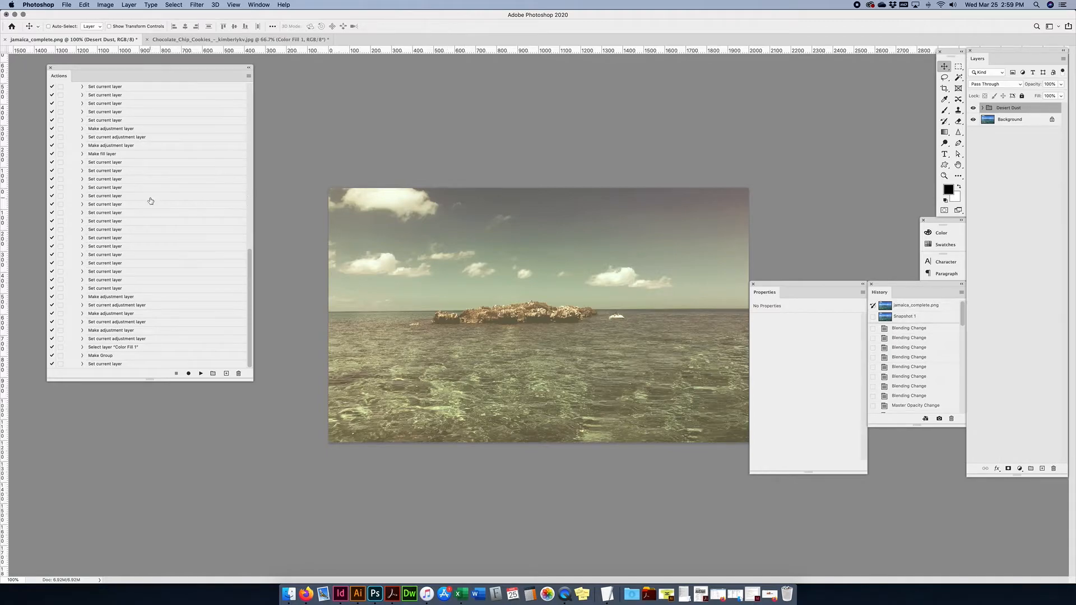
scroll(150, 201, up, 10)
click(75, 222)
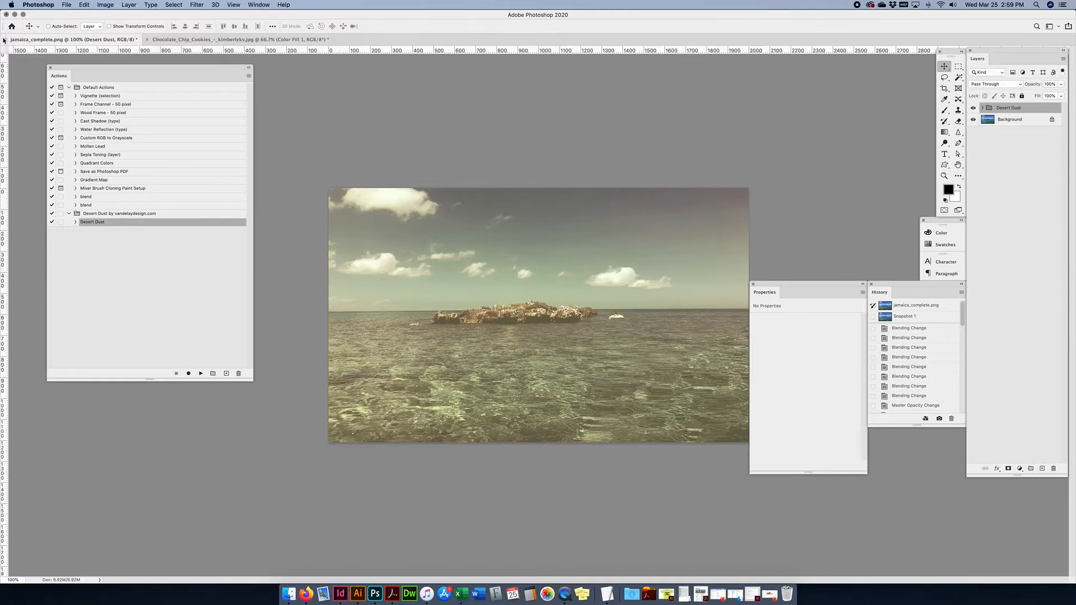
Step: Close jamaica_complete.png without saving the changes
click(5, 40)
click(504, 192)
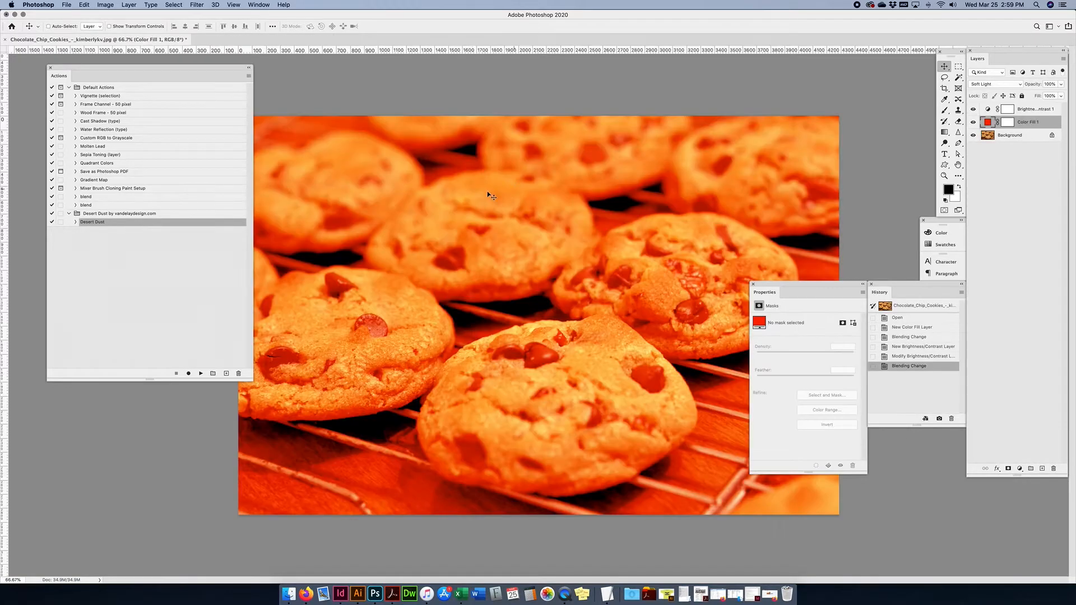
Step: Revert the chocolate chip cookies image to its originally opened state and move the Actions panel off it
click(920, 306)
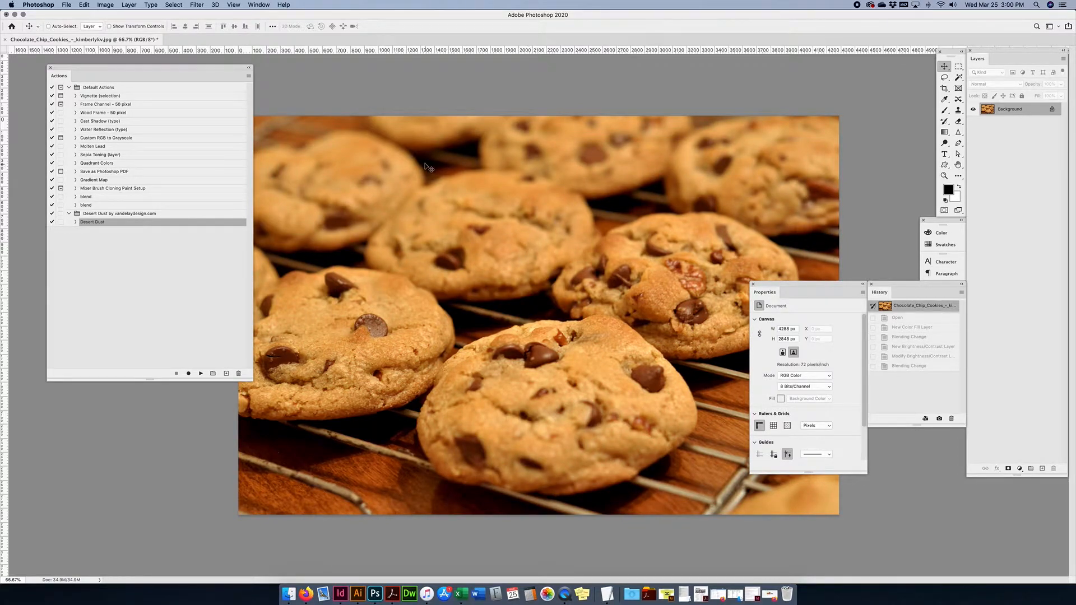
drag(117, 69, 80, 59)
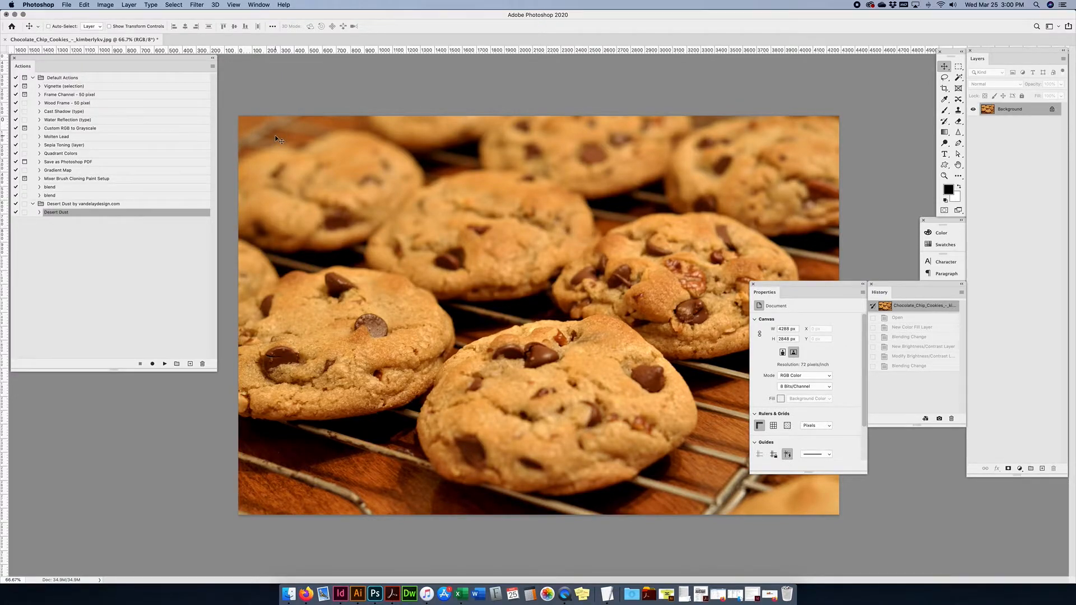
Step: Check the cookie image's size settings without changing them, and start recording a new action named "for print" in the Default Actions set
key(super+alt+i)
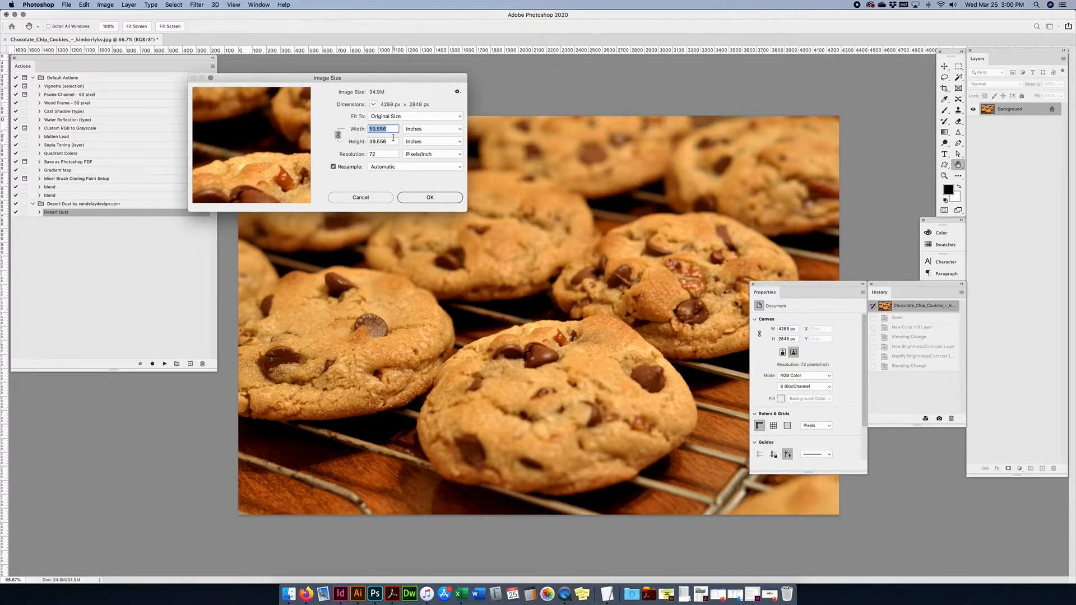
click(370, 200)
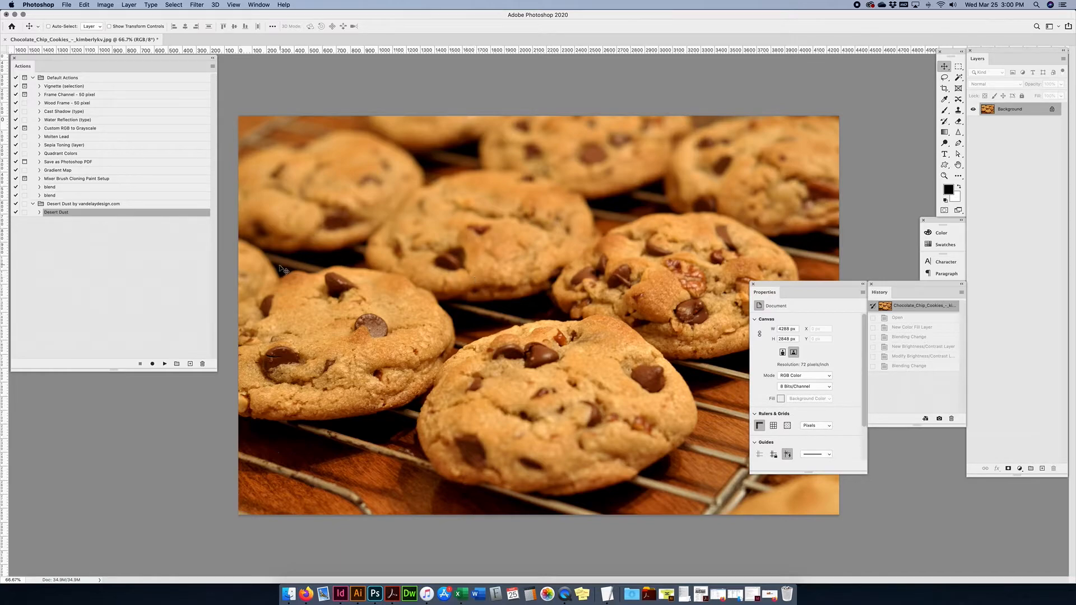
click(190, 365)
text(for print)
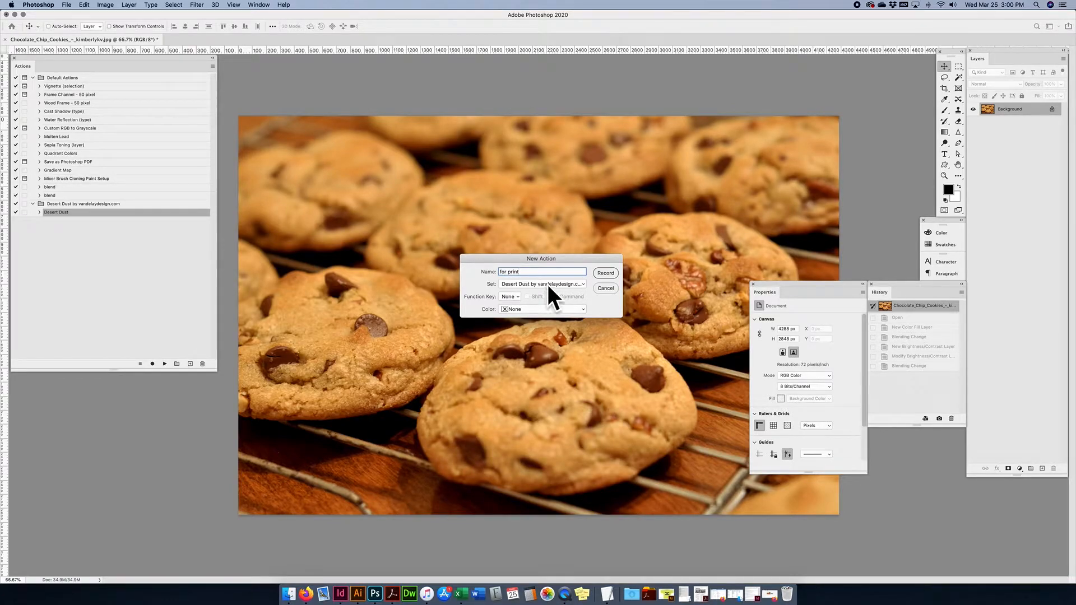
click(515, 285)
click(530, 275)
click(605, 275)
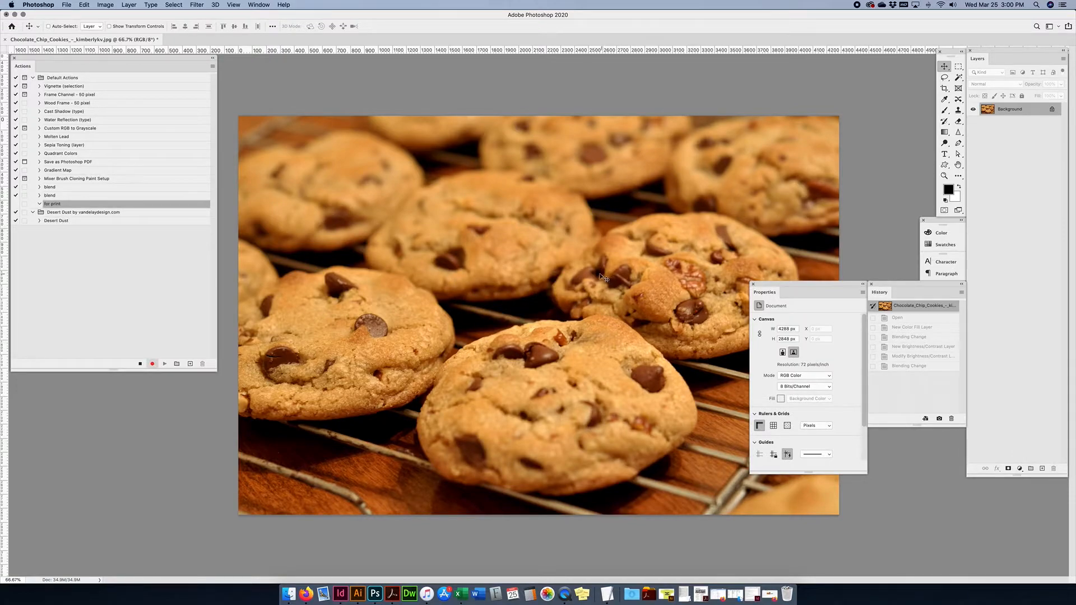
Step: Convert the cookie image to CMYK Color mode as a recorded command of the action
click(106, 4)
mouse_move(110, 16)
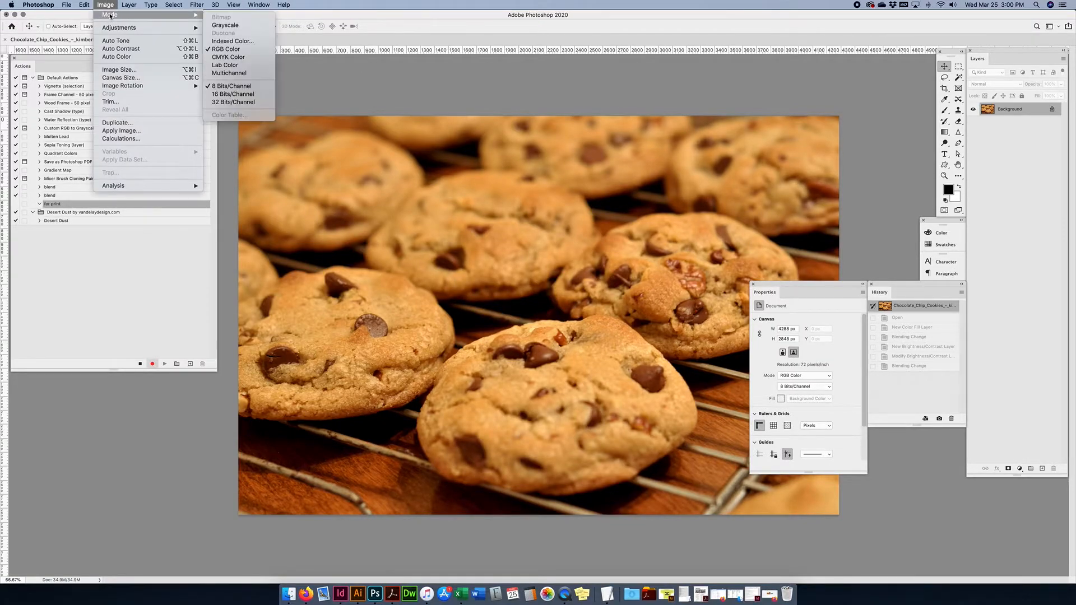
click(218, 56)
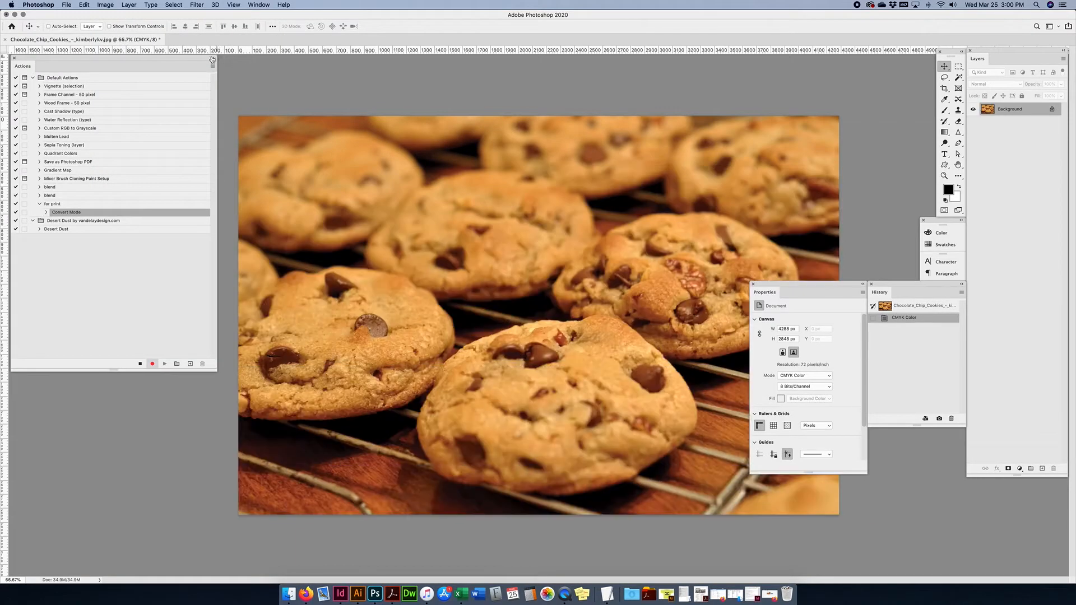
Step: Turn off Resample in the Image Size settings and set the resolution to 300 pixels/inch
click(107, 5)
click(129, 69)
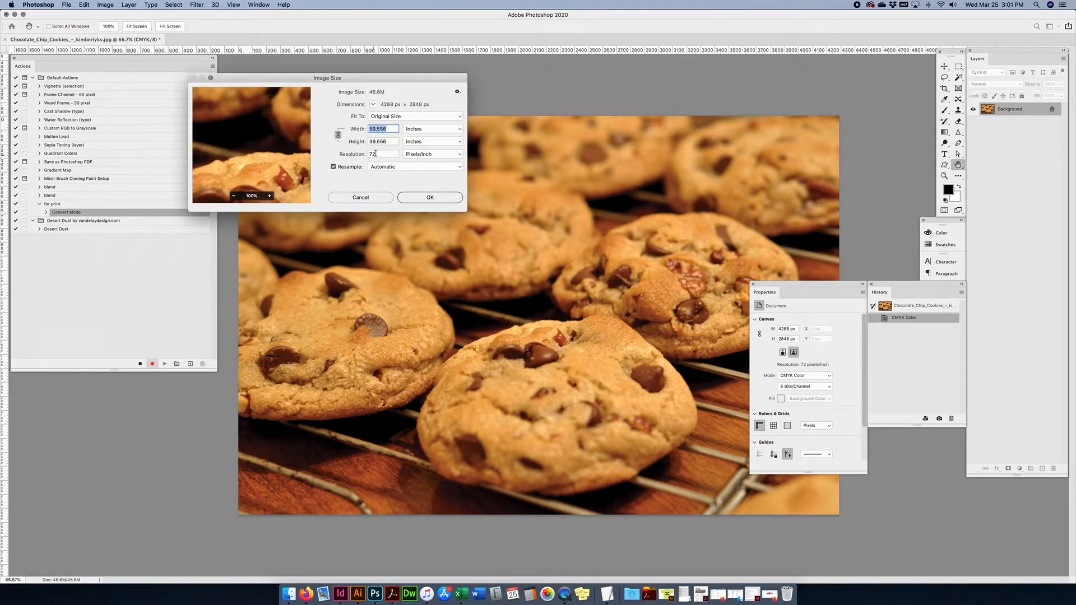
click(334, 168)
click(334, 167)
click(334, 167)
double_click(380, 154)
text(300)
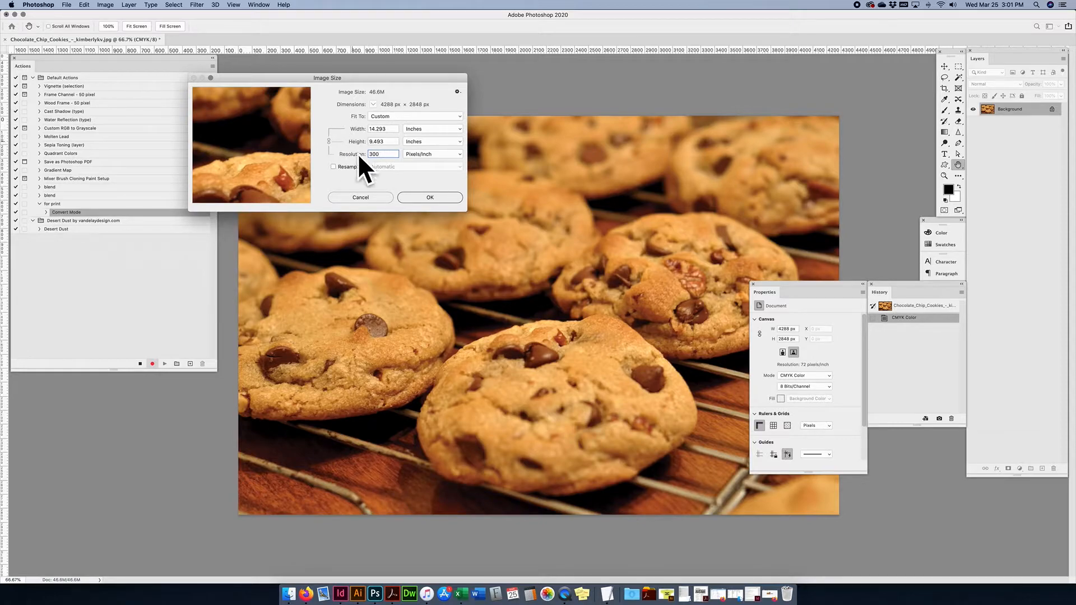
click(430, 198)
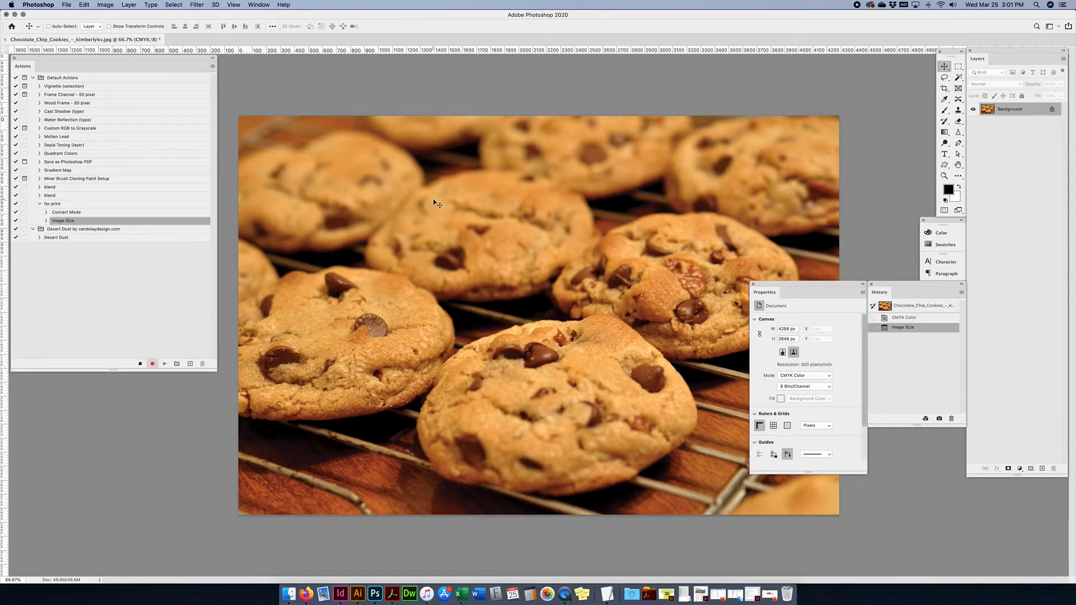
Step: Start saving the image under a new name, choosing the print pics folder inside the Desktop's actions folder as the destination
click(66, 4)
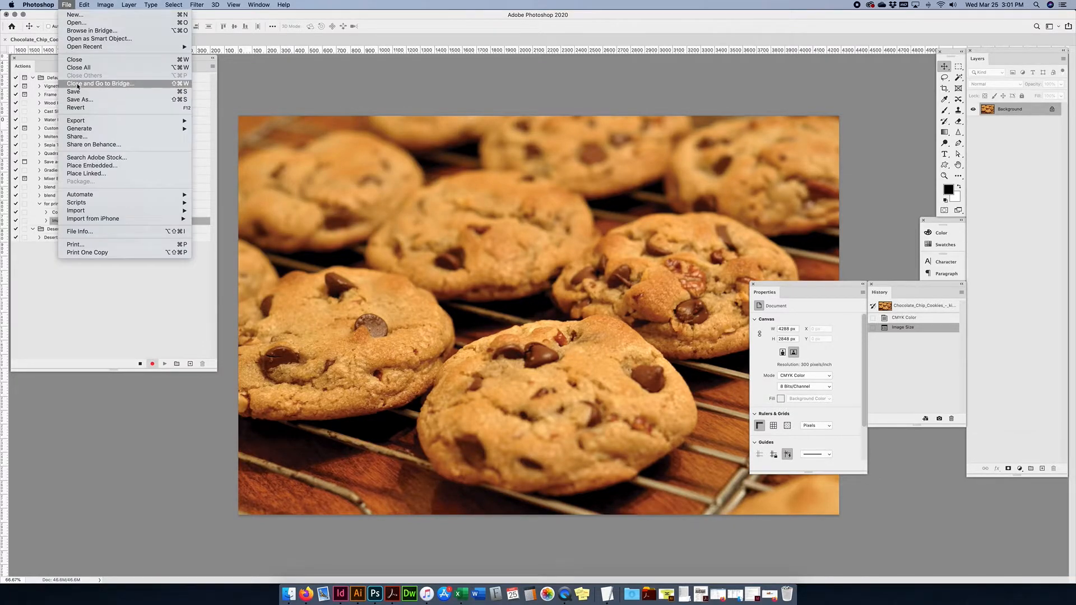
click(77, 99)
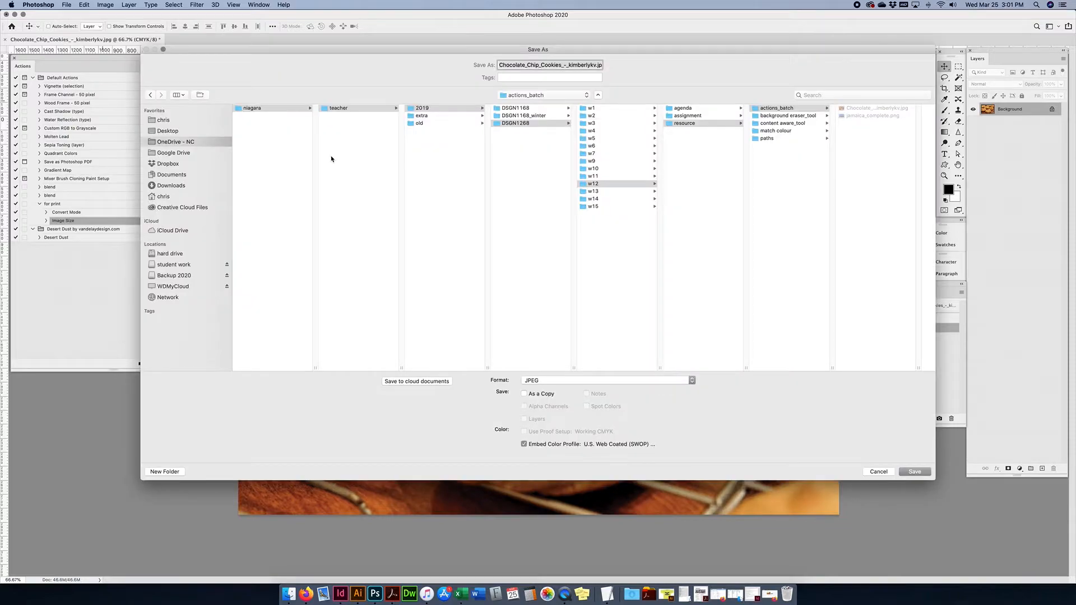
click(164, 131)
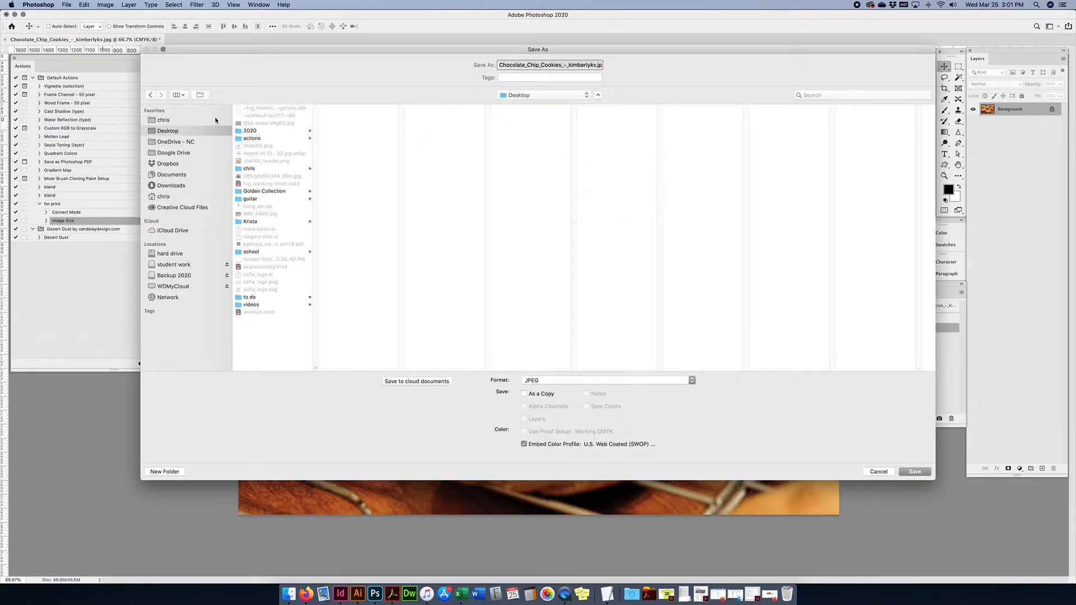
click(263, 138)
click(342, 108)
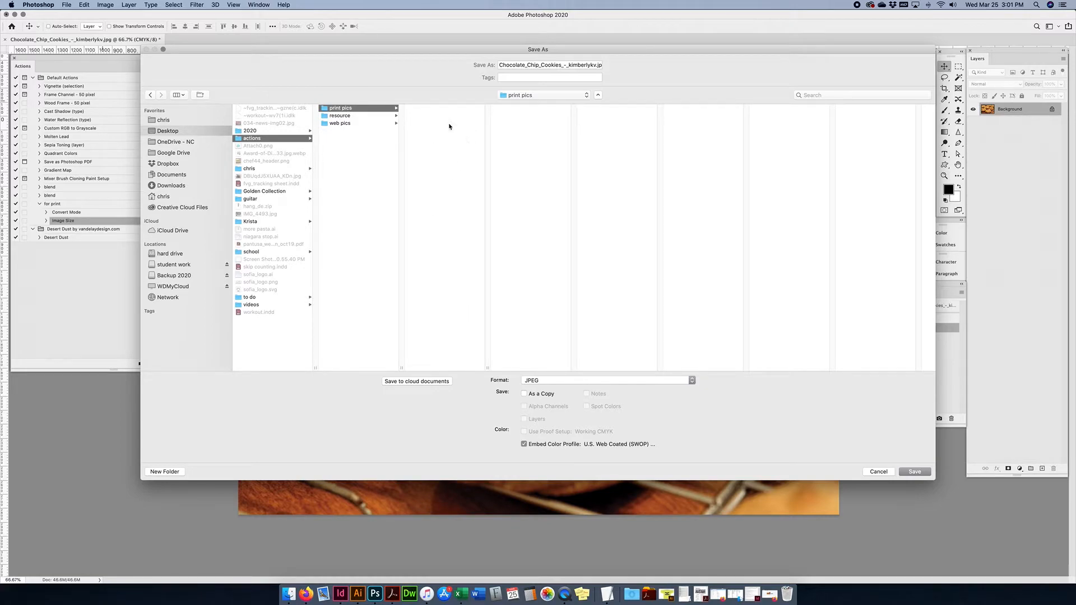
Step: Name the file cookies.tif, choose the TIFF format, and save it with the default TIFF options
drag(500, 65, 639, 67)
text(cookies)
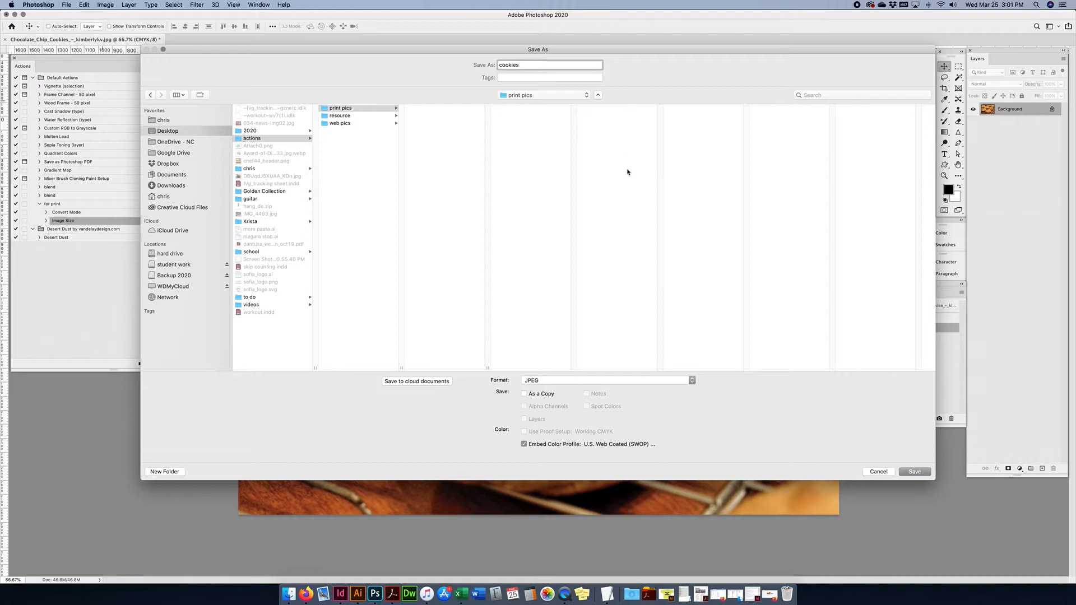
click(548, 380)
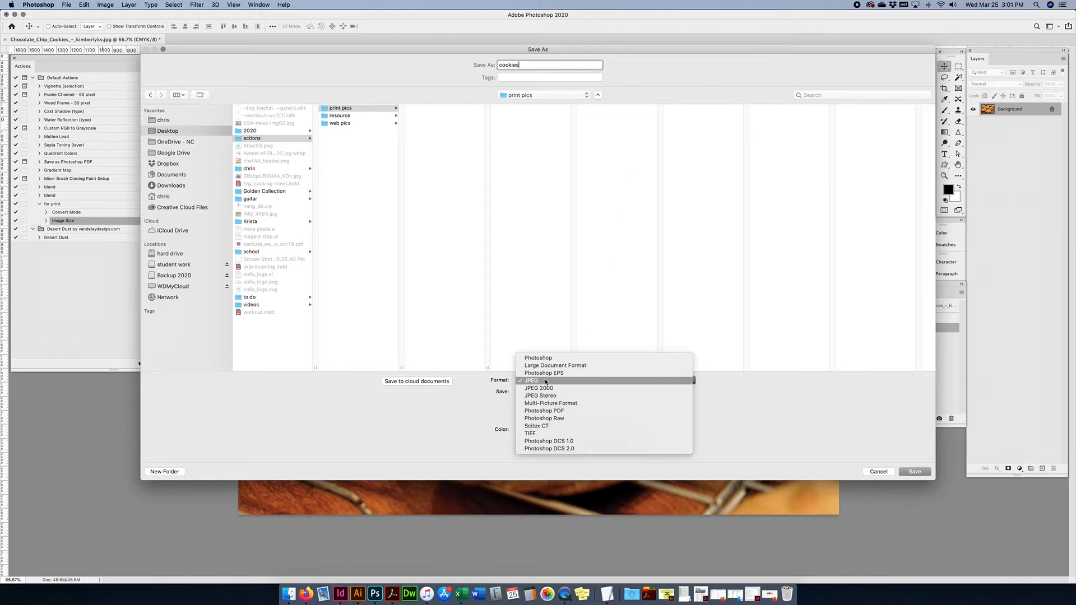
click(552, 431)
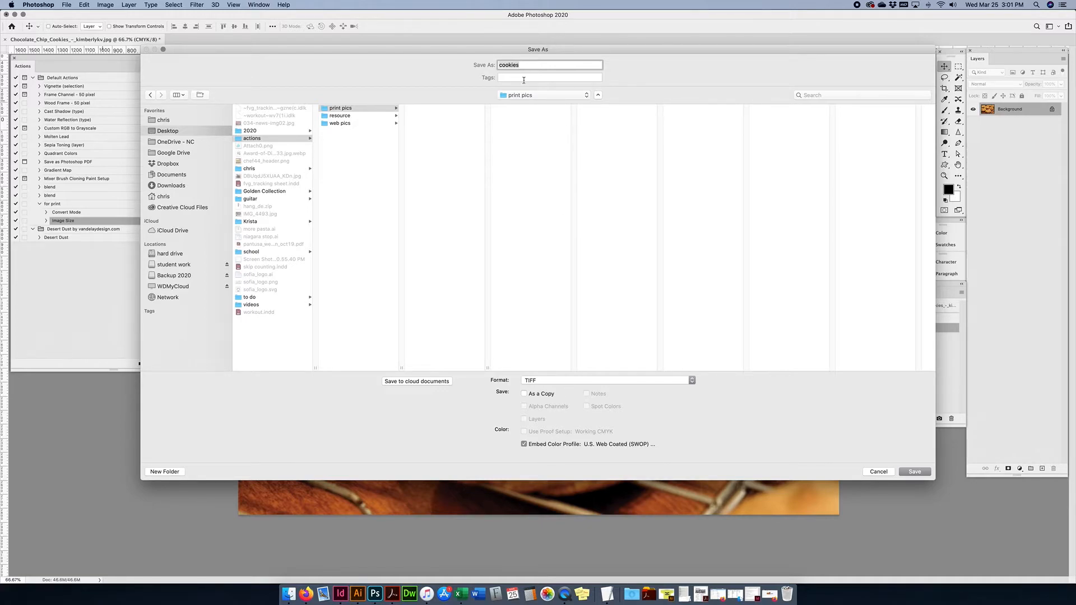
drag(543, 51, 542, 52)
click(525, 65)
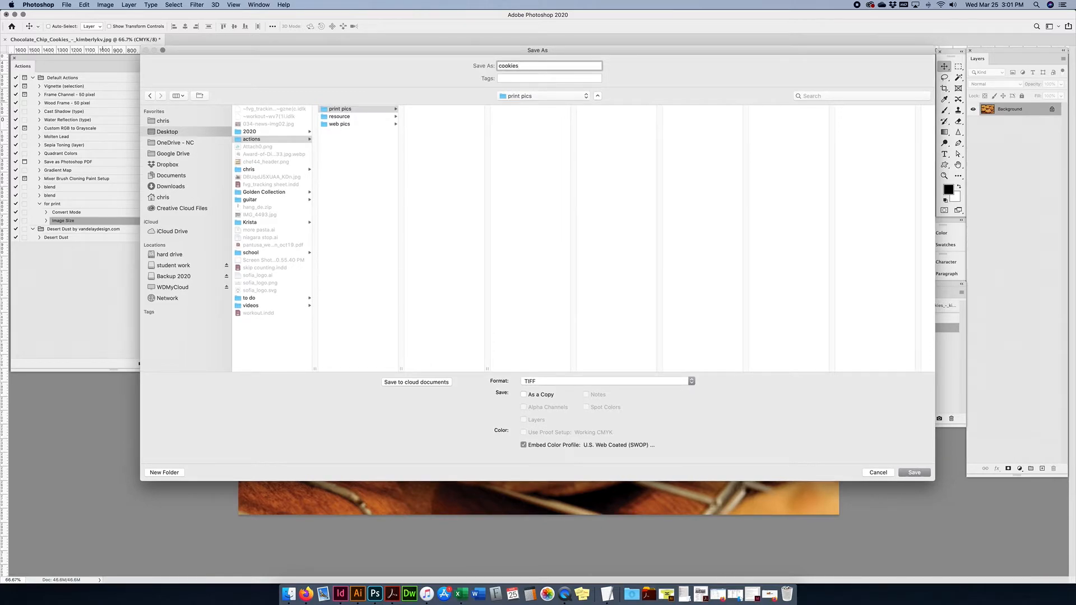
text(.tig)
click(913, 472)
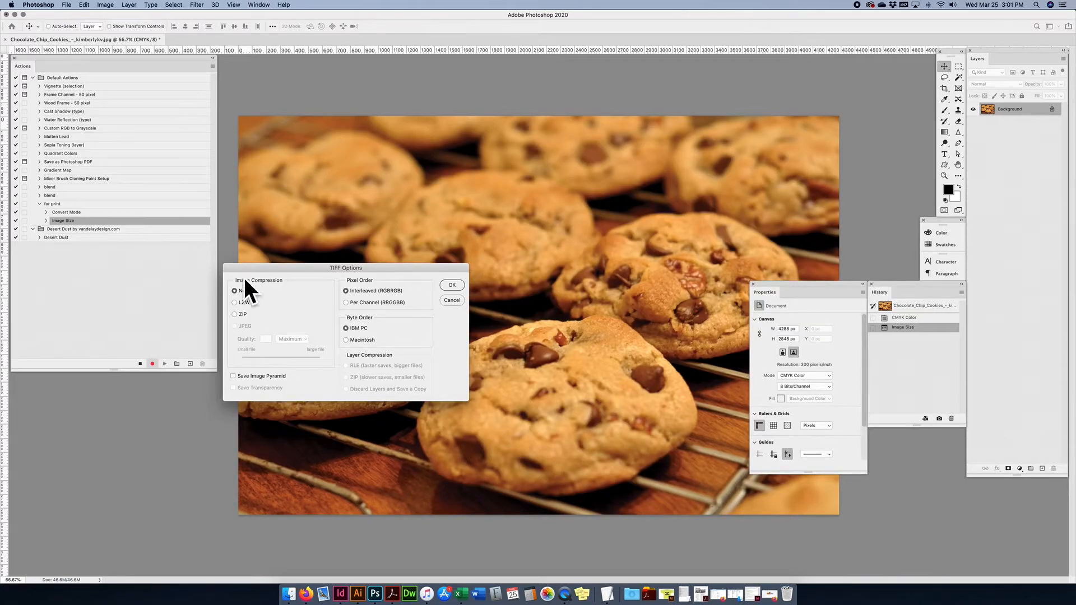
click(453, 285)
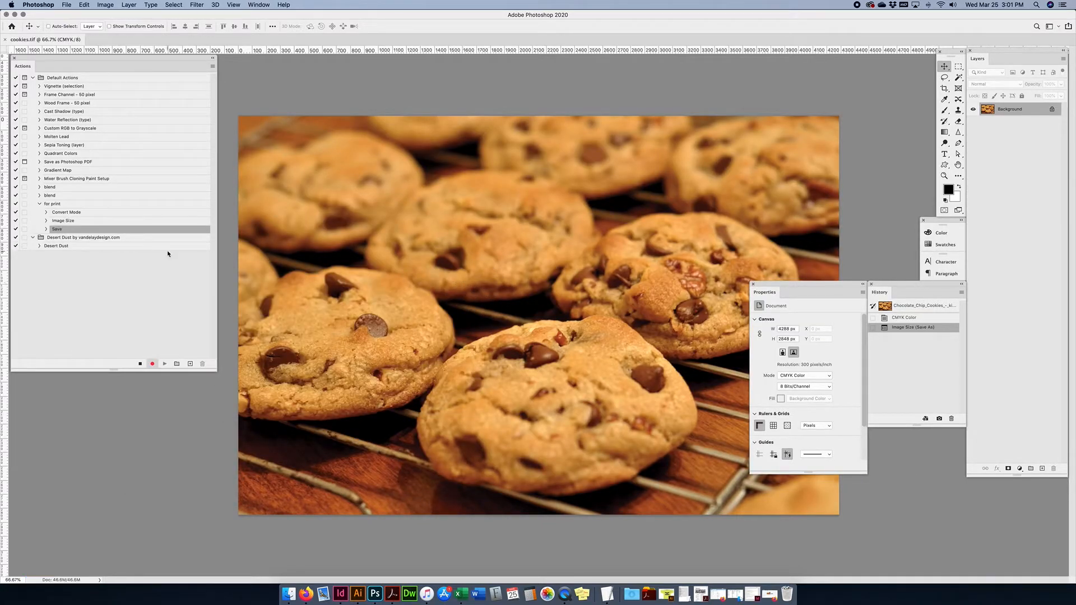
Step: Stop recording the "for print" action and collapse its list of commands
click(140, 364)
click(39, 203)
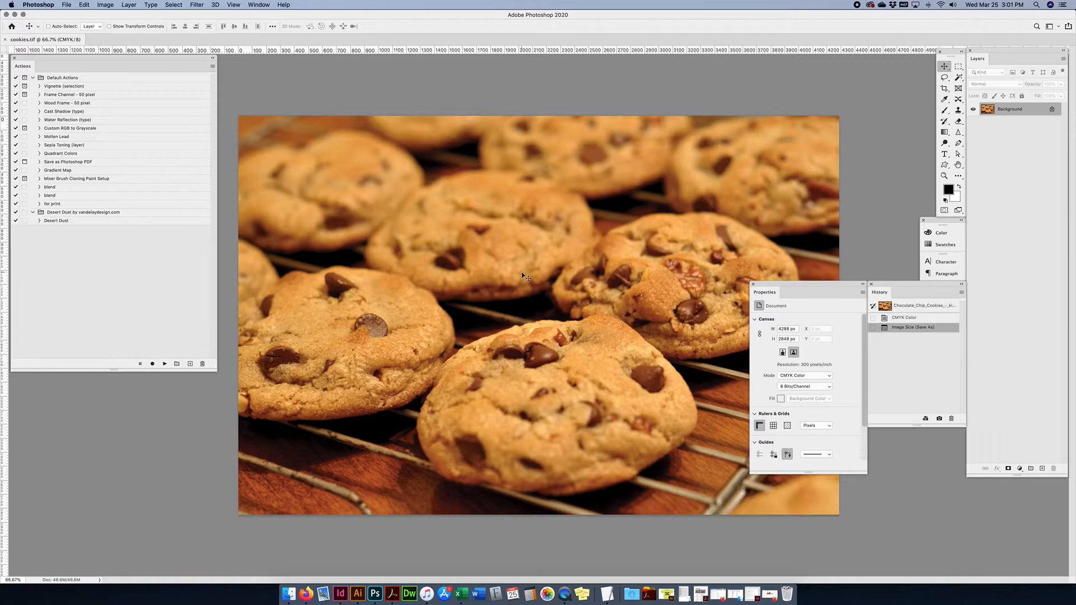
Step: Check the image size and resolution of cookies.tif without changing them, and close the document
key(super+alt+i)
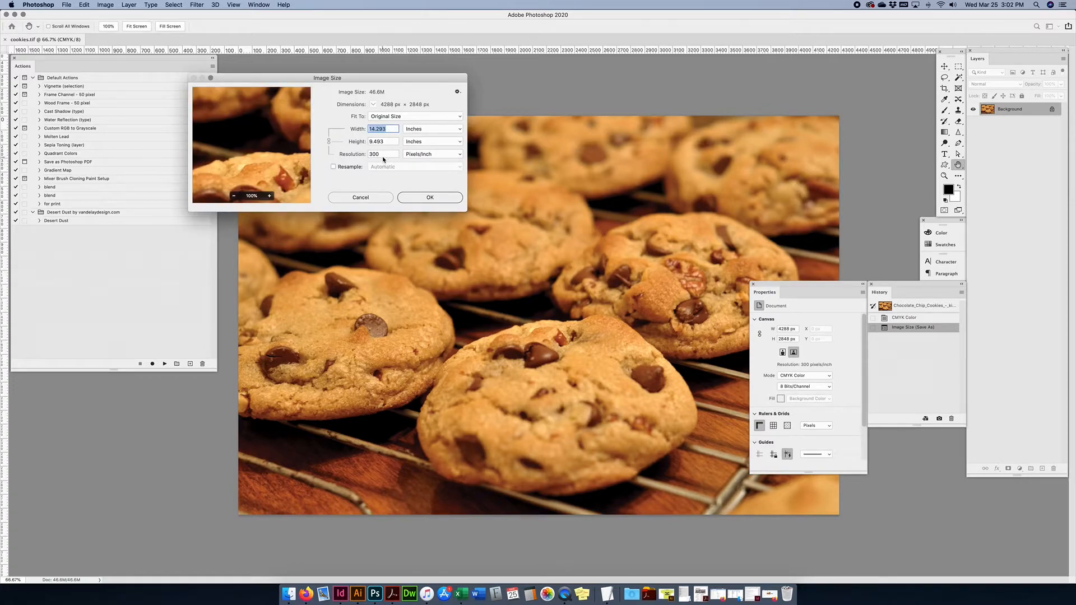
click(368, 197)
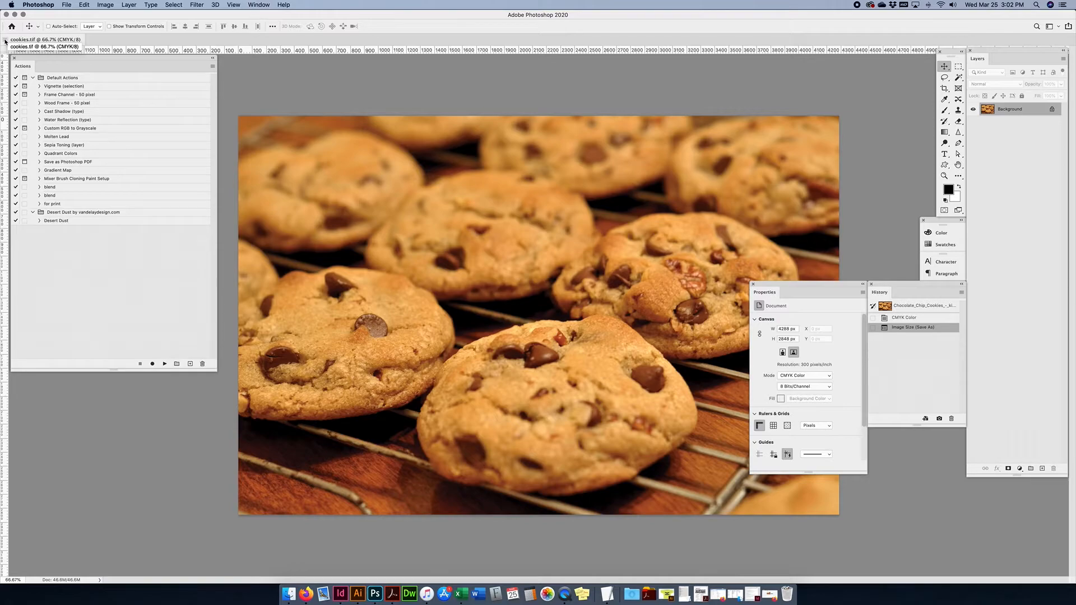
click(5, 41)
Step: Switch to Finder and open the original chocolate chip cookies JPEG from the resource folder of the Desktop's actions folder in Photoshop
click(289, 594)
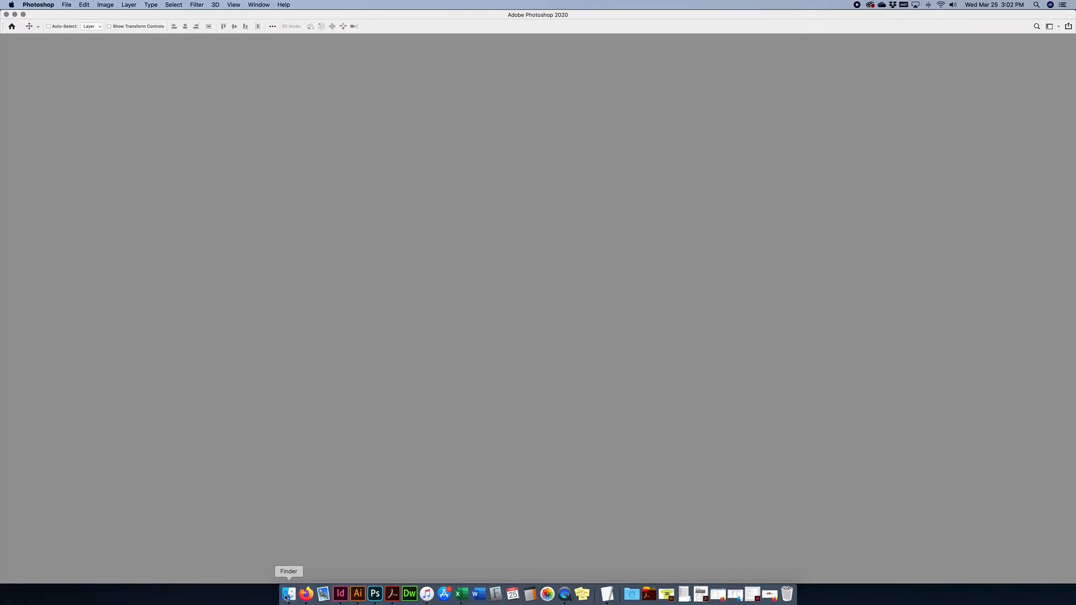
click(91, 79)
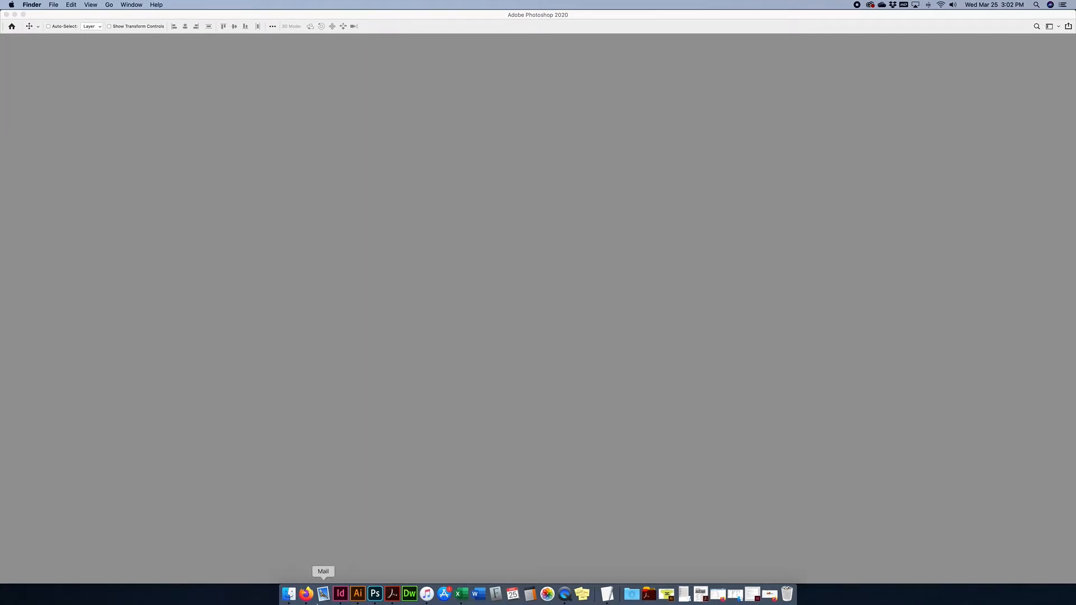
key(F11)
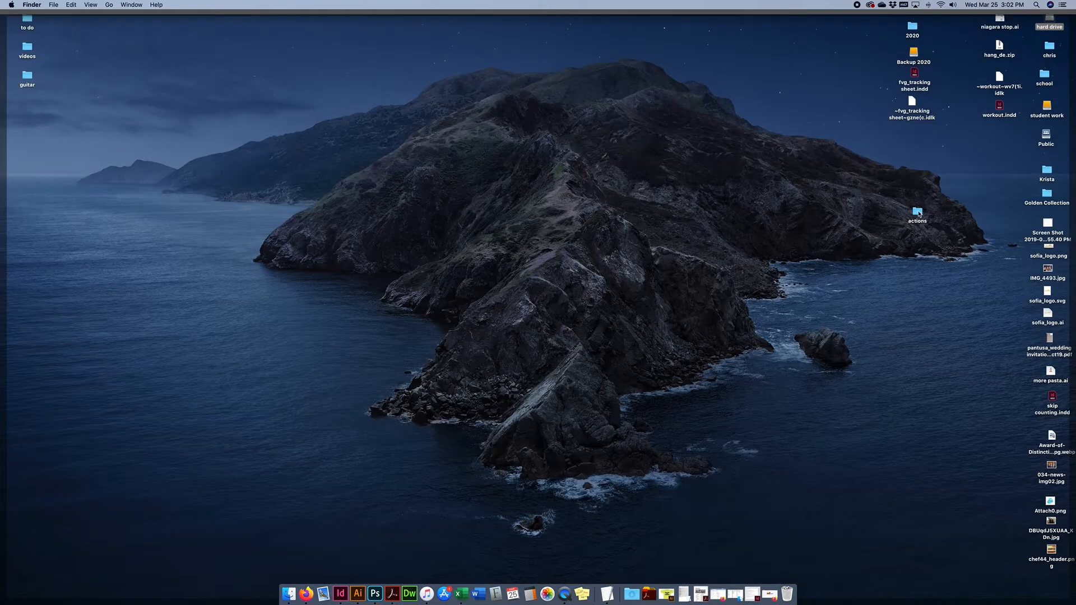
double_click(918, 212)
click(838, 250)
click(843, 241)
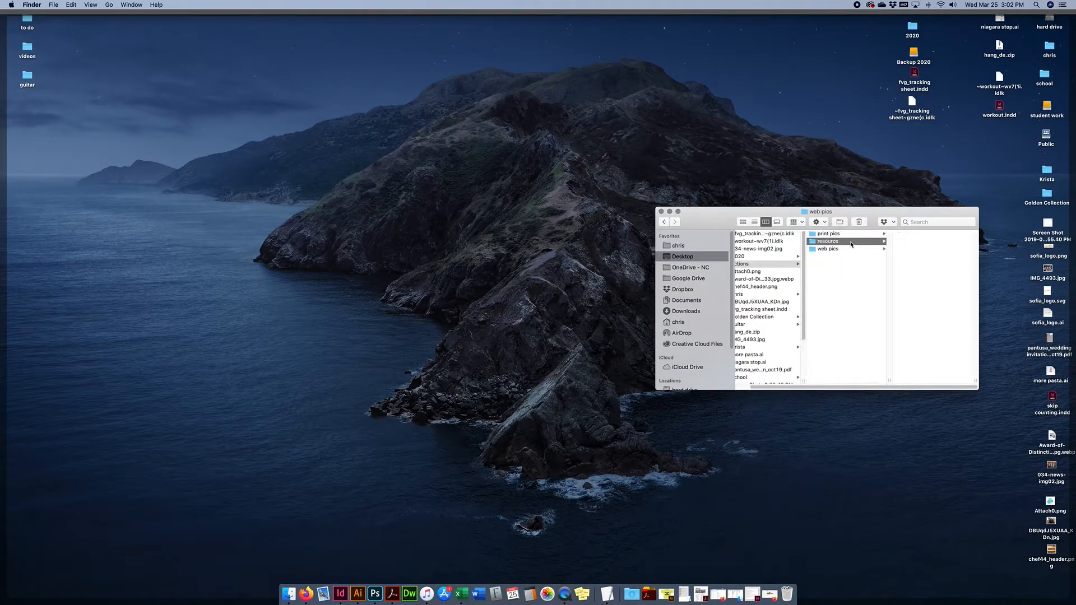
drag(925, 241, 374, 589)
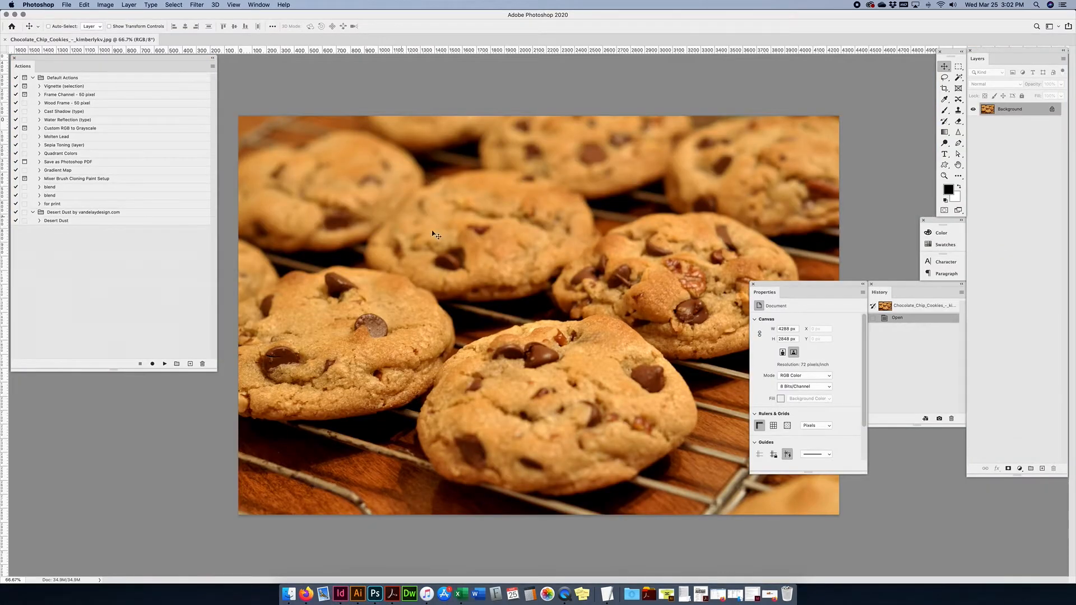
Step: Check the original JPEG's image size and resolution without changing them, and close the file
key(super+alt+i)
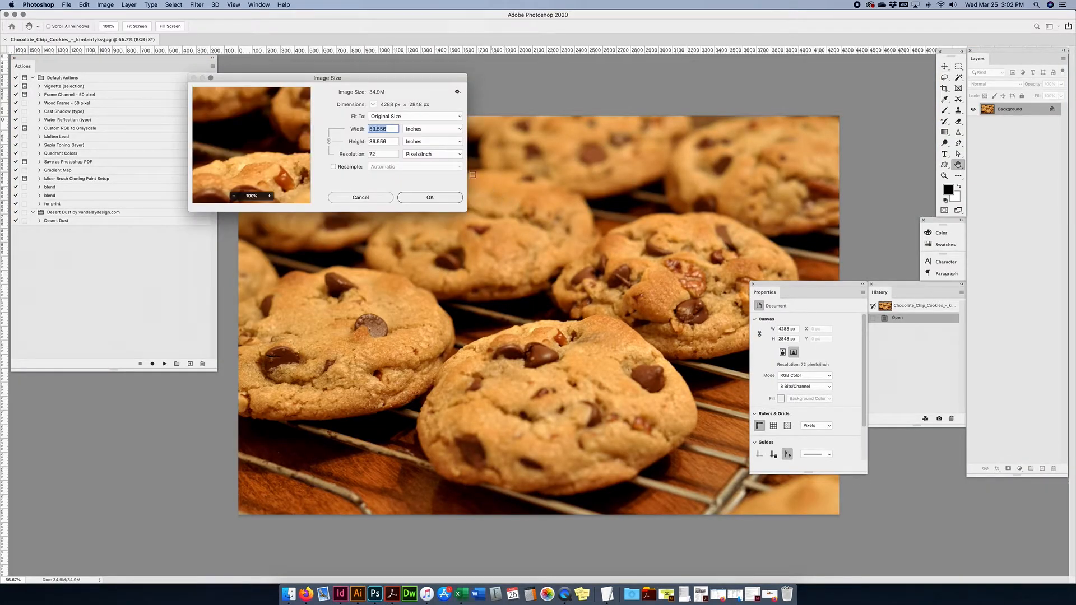
click(368, 198)
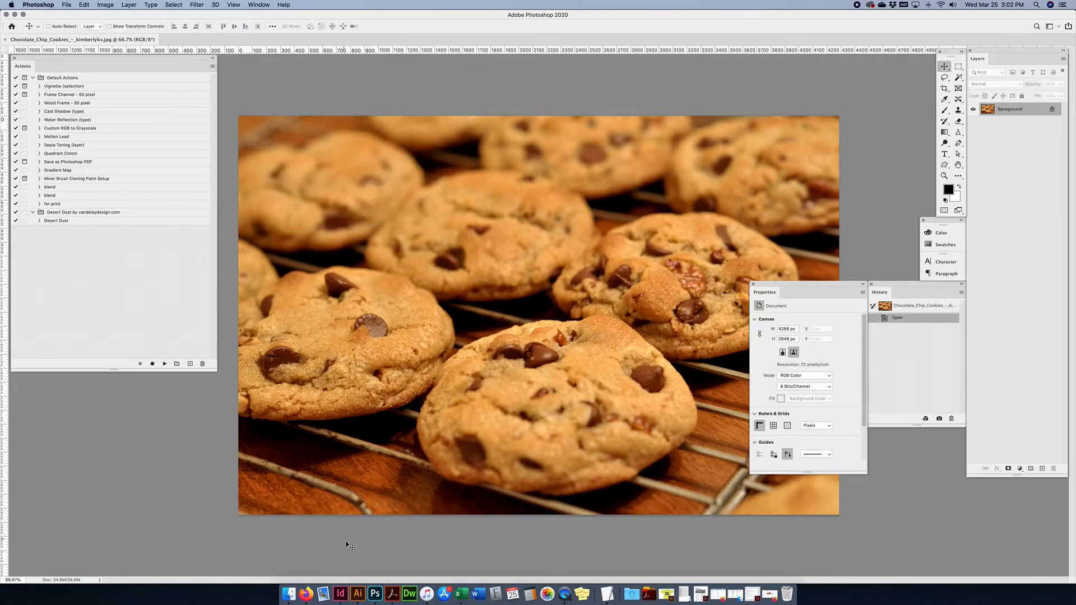
click(4, 39)
Step: From the Desktop's actions folder, open cookies.tif in the print pics folder with Photoshop and check its image size and resolution
click(289, 594)
key(super+Tab)
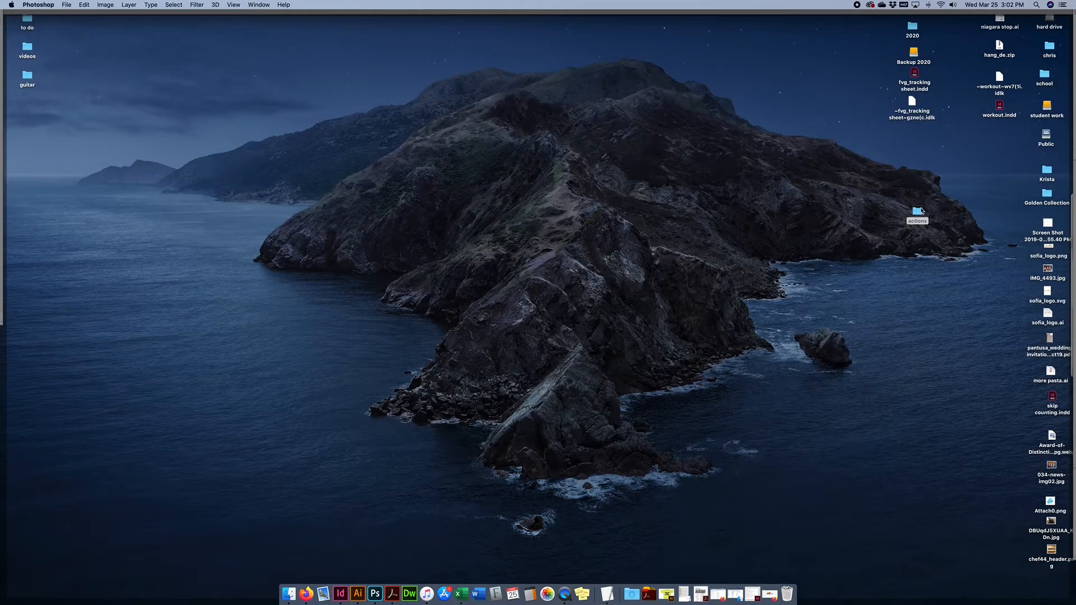
double_click(918, 211)
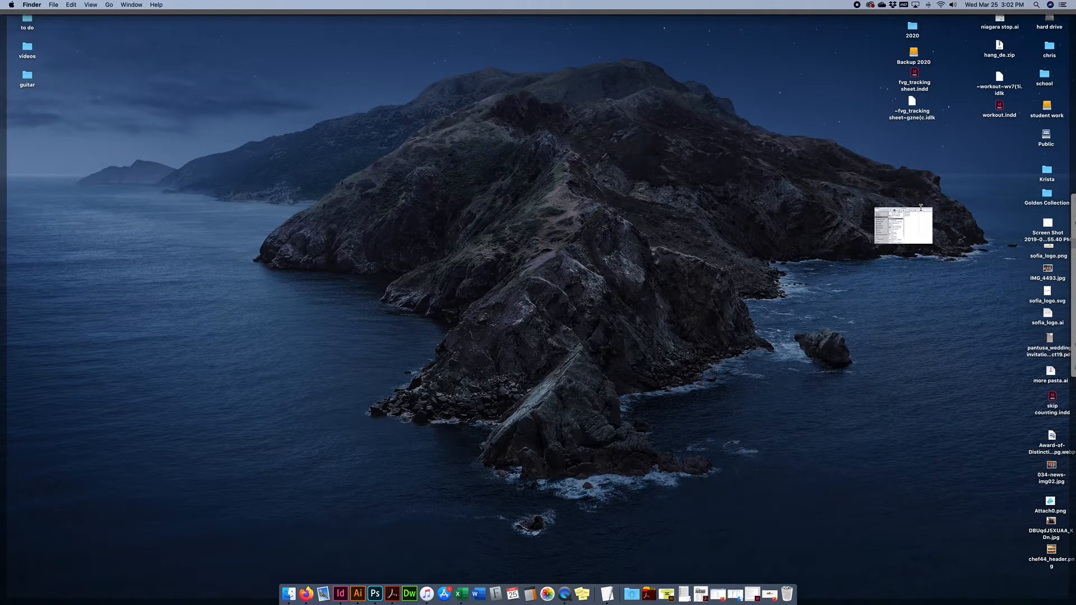
click(844, 242)
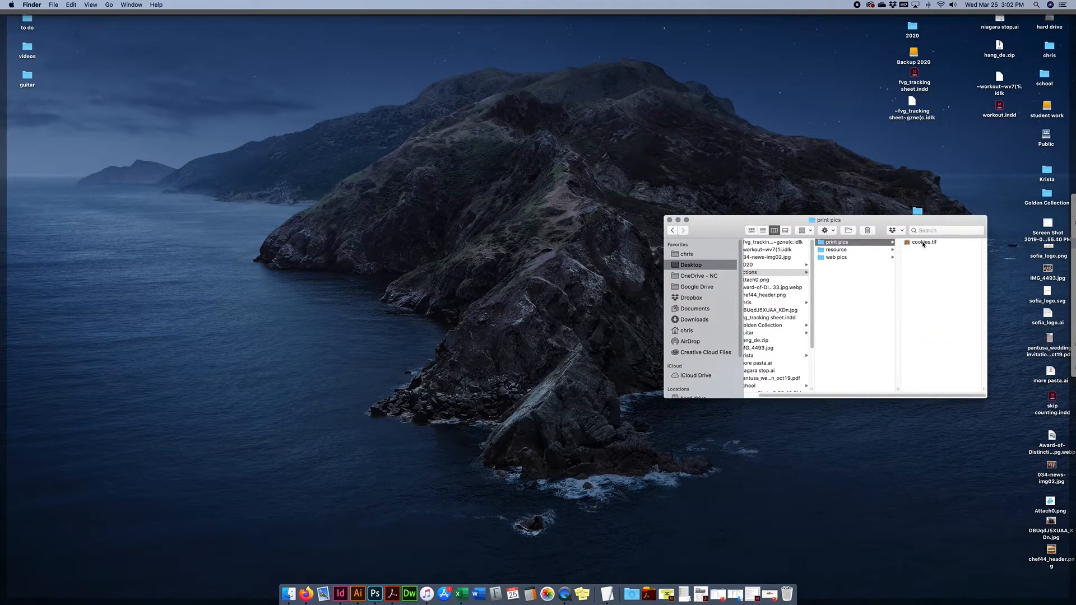
click(924, 242)
drag(841, 242, 375, 593)
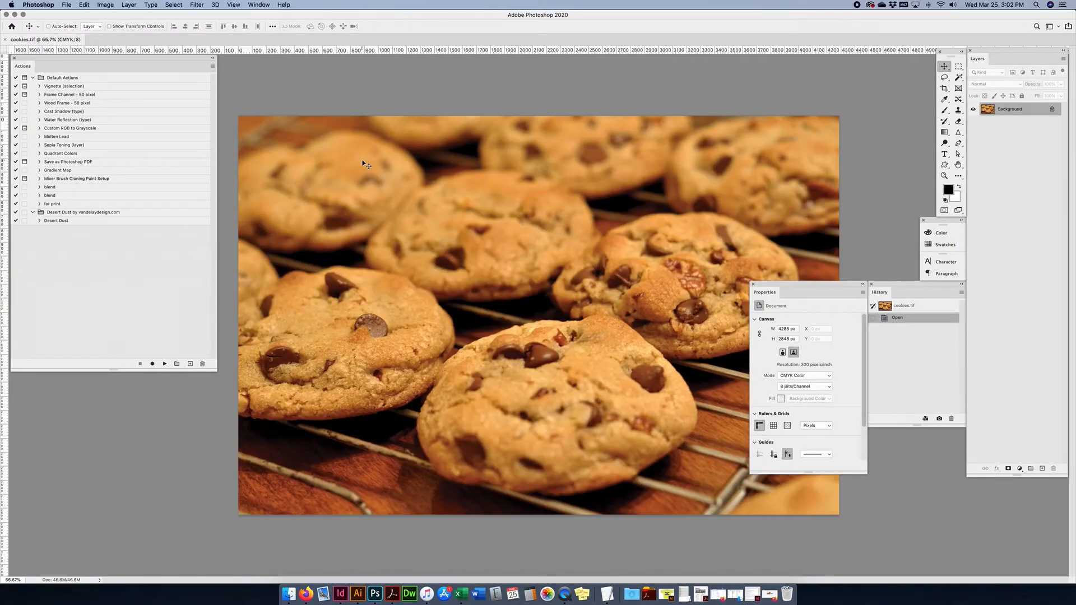
key(super+alt+i)
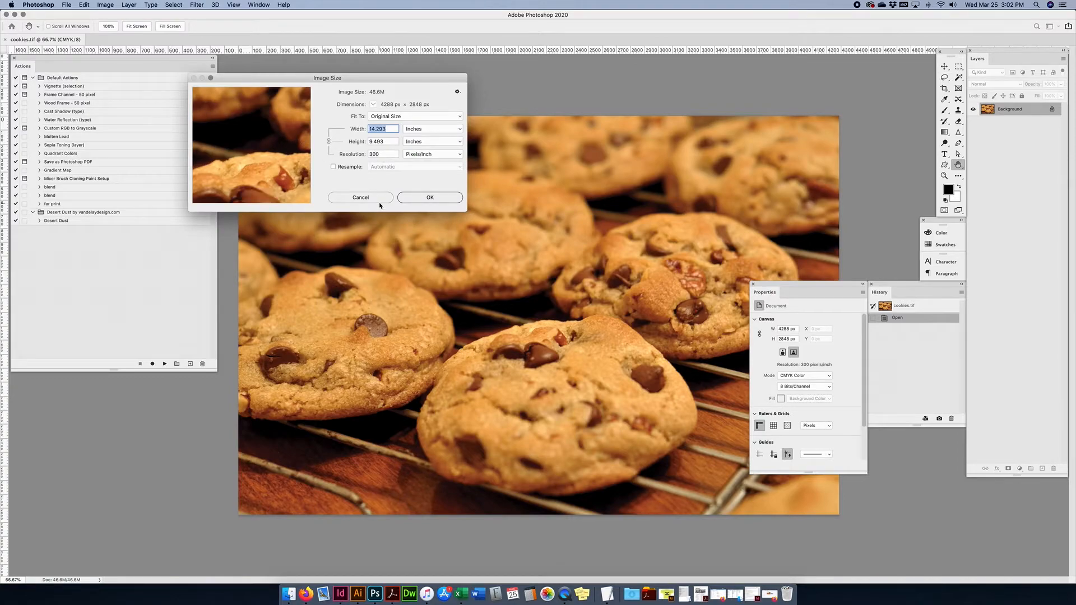
click(374, 199)
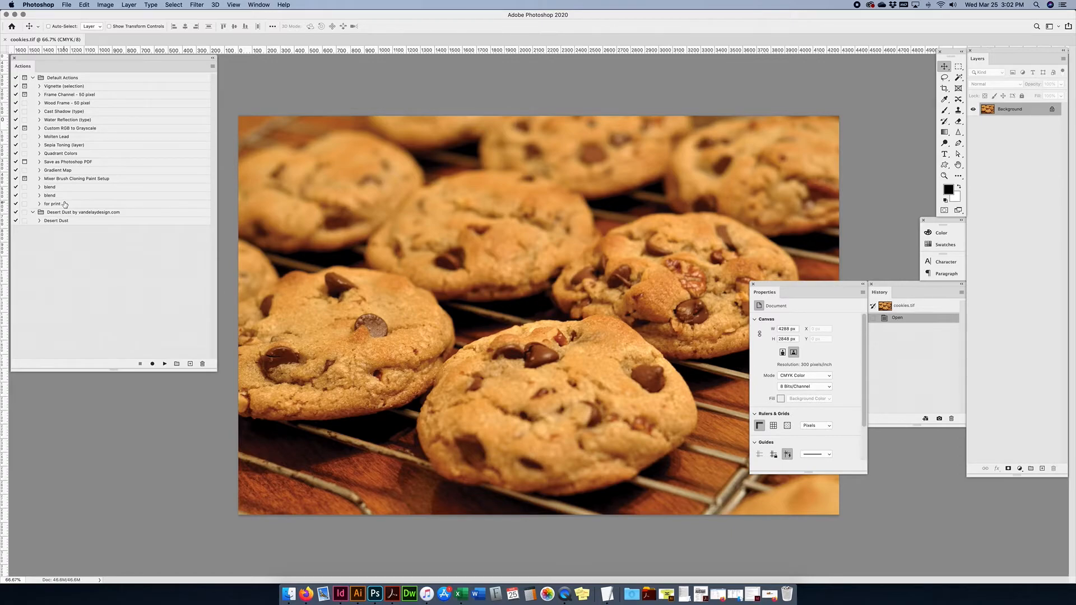
Step: Start recording a new action named "for web" in the Default Actions set and convert the image to RGB Color
click(191, 364)
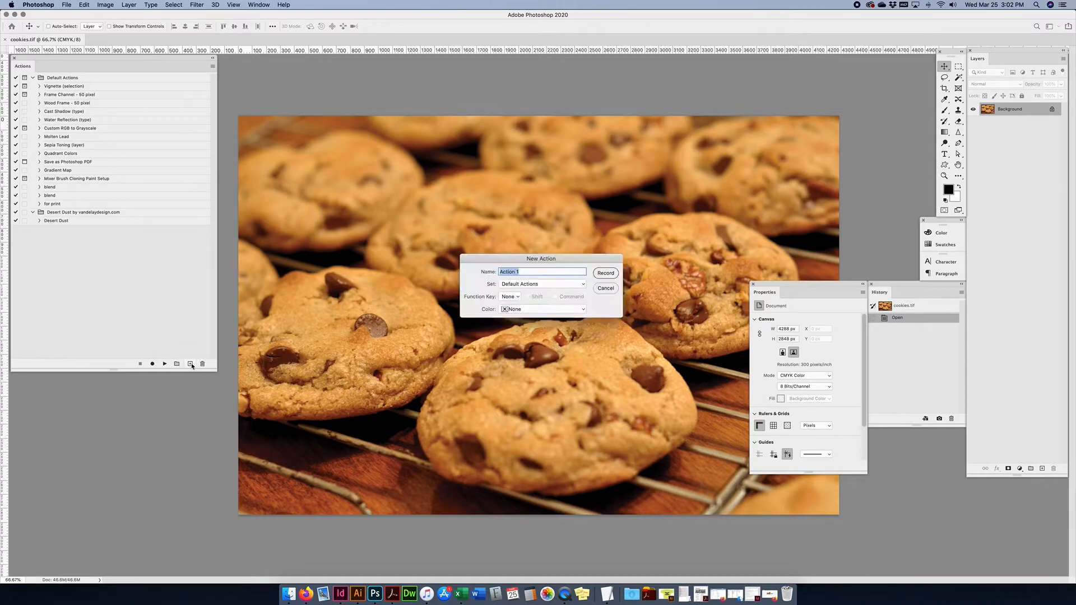
text(for web)
click(606, 274)
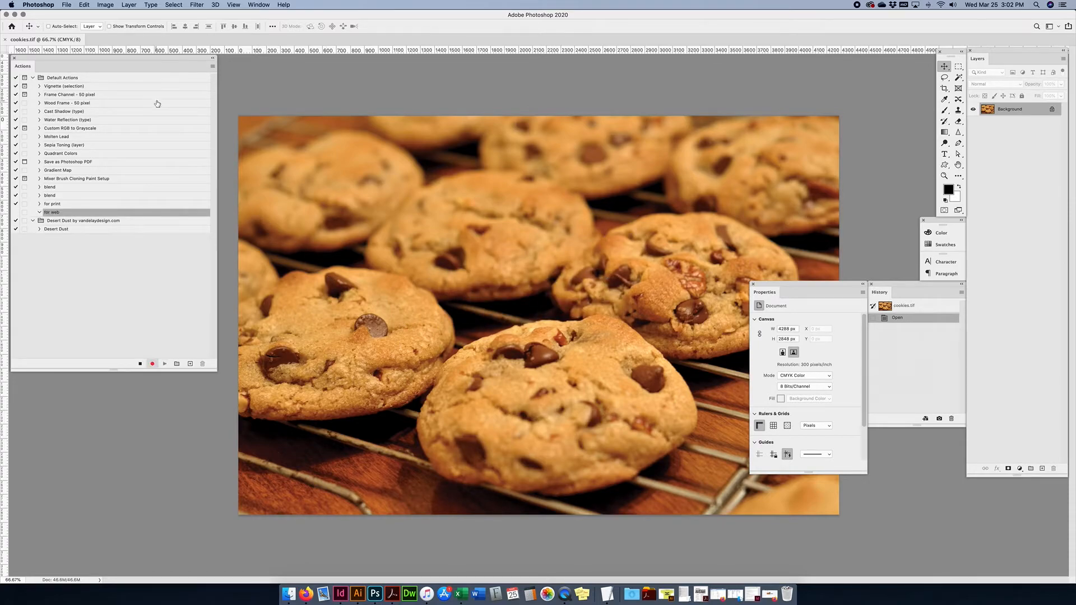
click(105, 4)
mouse_move(112, 14)
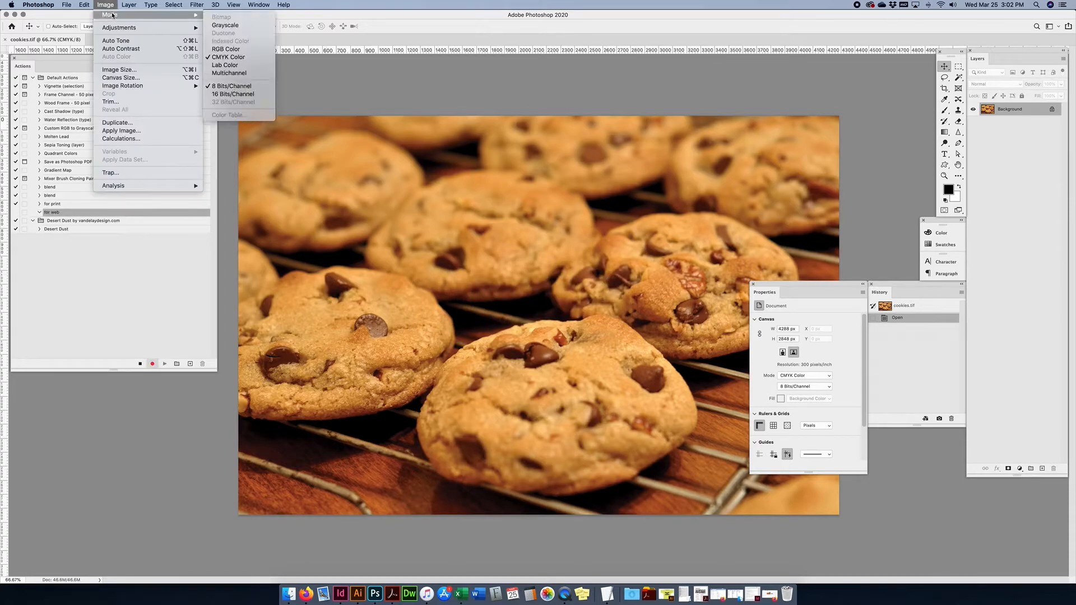
click(224, 49)
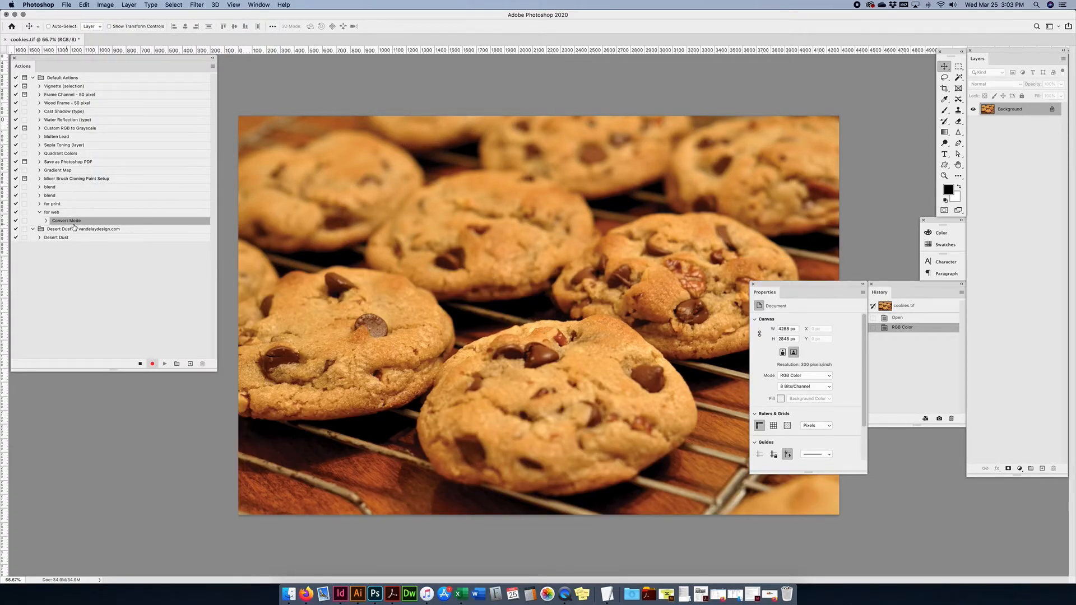
Step: Set the image resolution to 72 pixels/inch with Resample enabled, recording it in the for web action
click(105, 5)
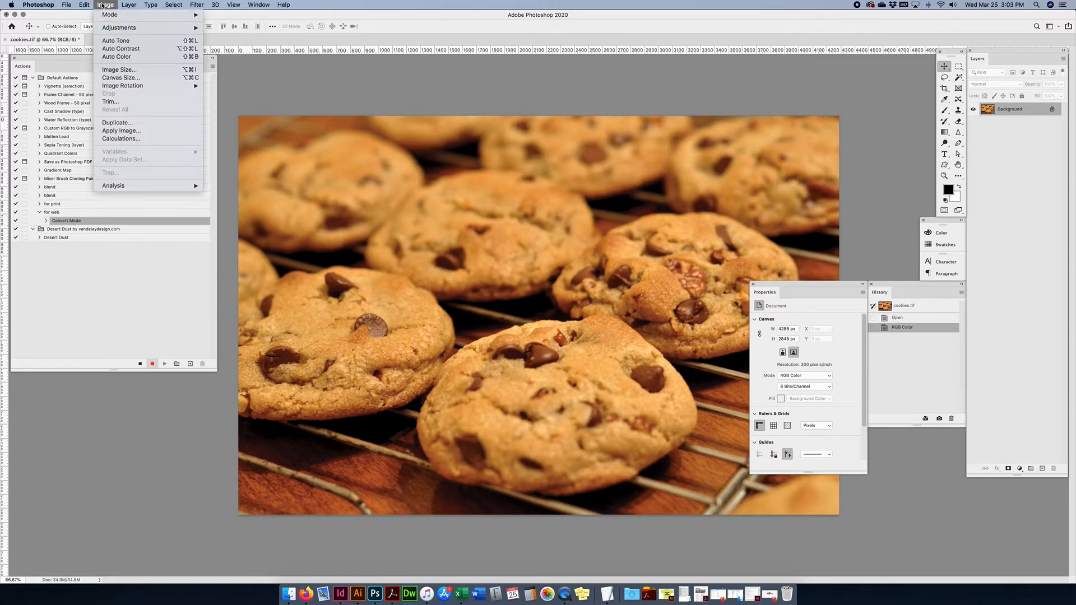
click(119, 70)
click(334, 166)
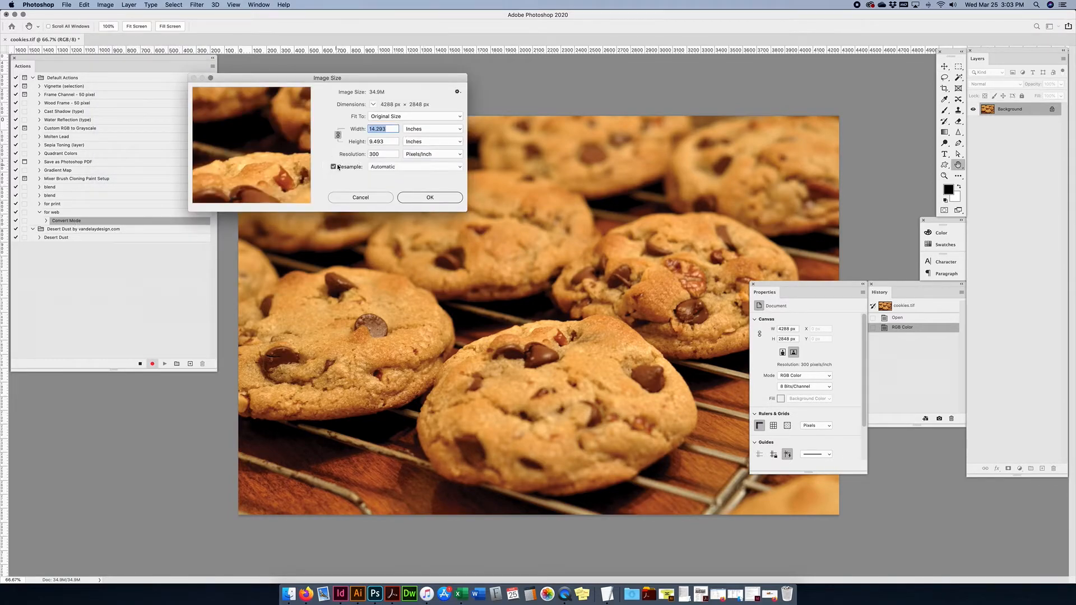
click(368, 154)
text(72)
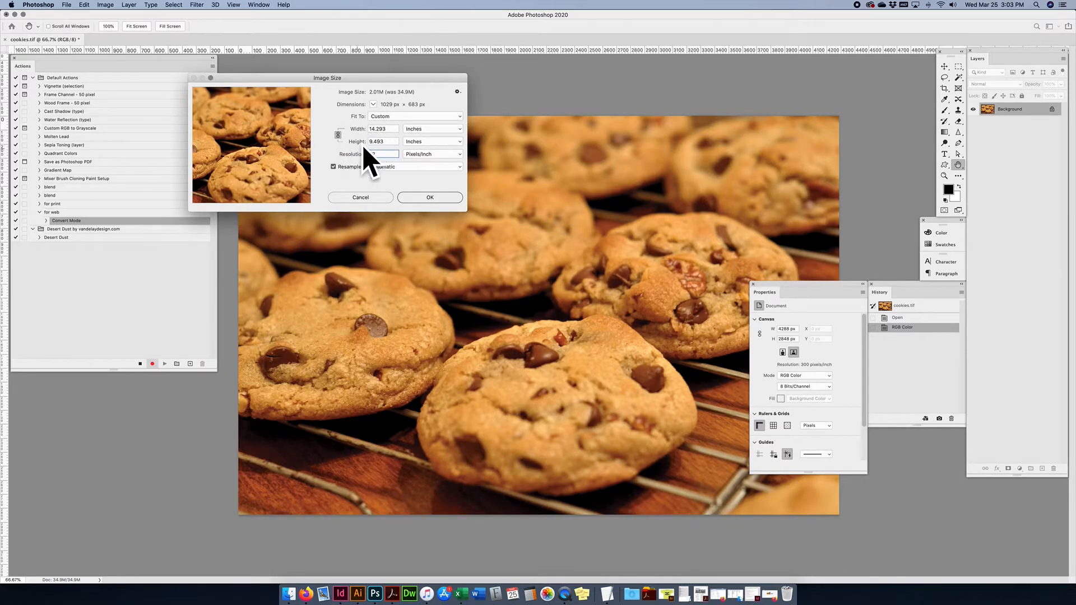
click(430, 197)
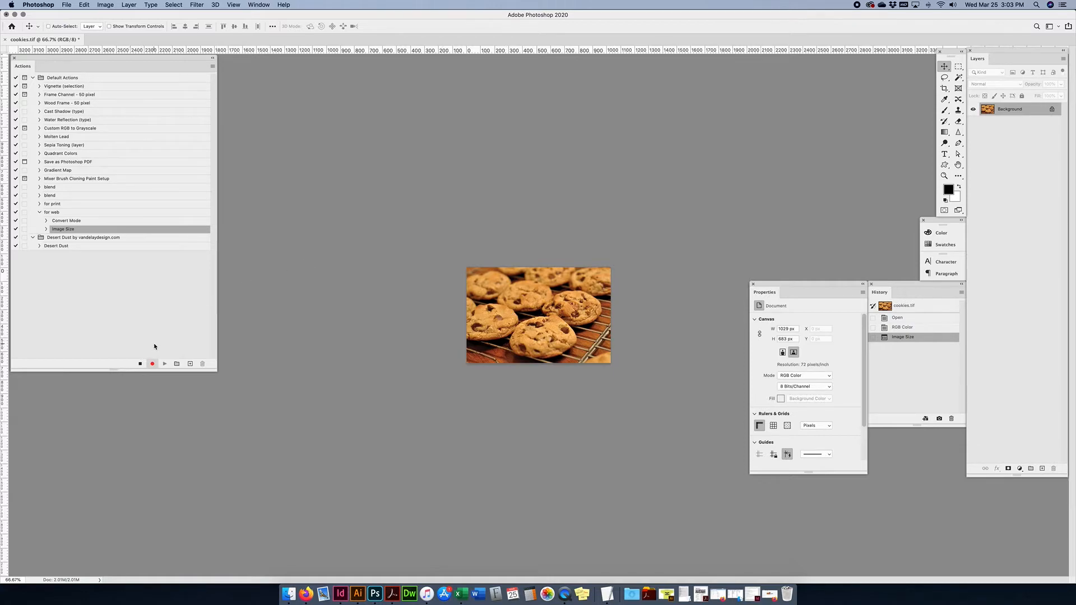
Step: Export the image with Save for Web as a PNG-24 named cookies.png into the web pics folder, and stop recording
click(66, 5)
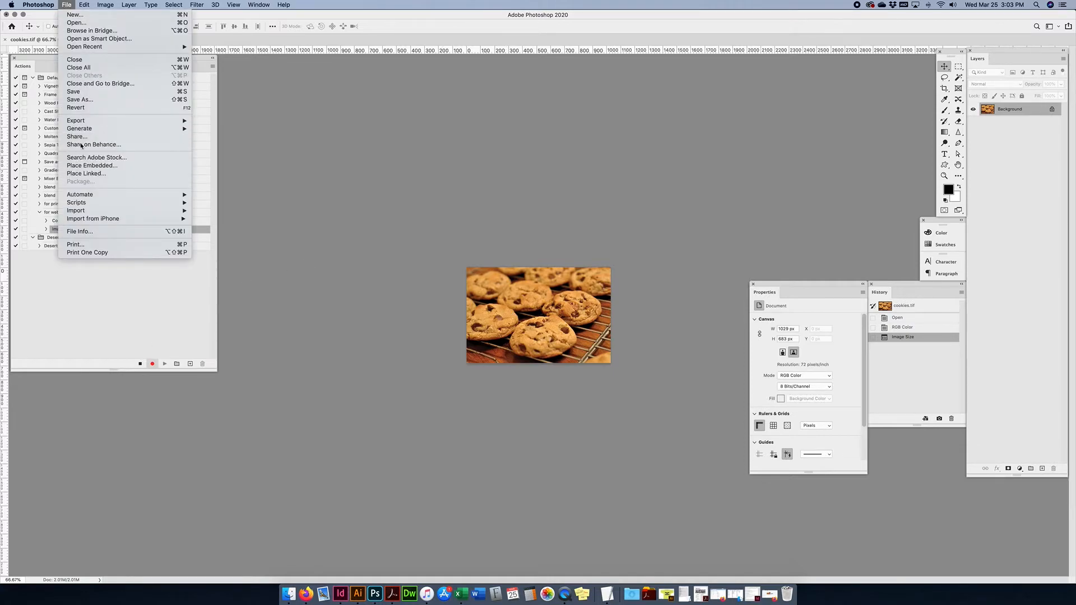
mouse_move(152, 122)
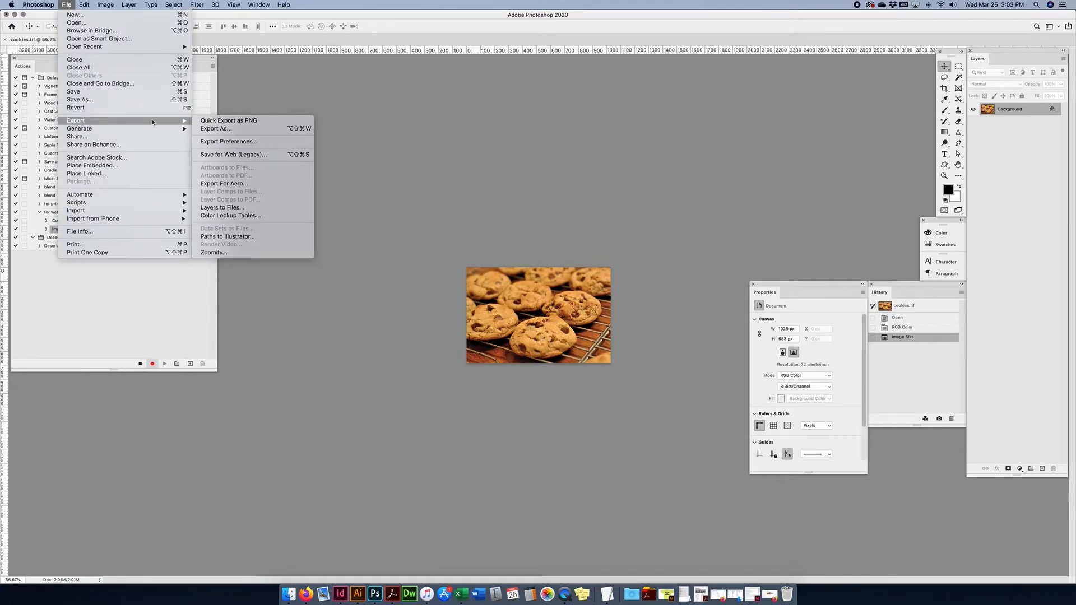
click(238, 156)
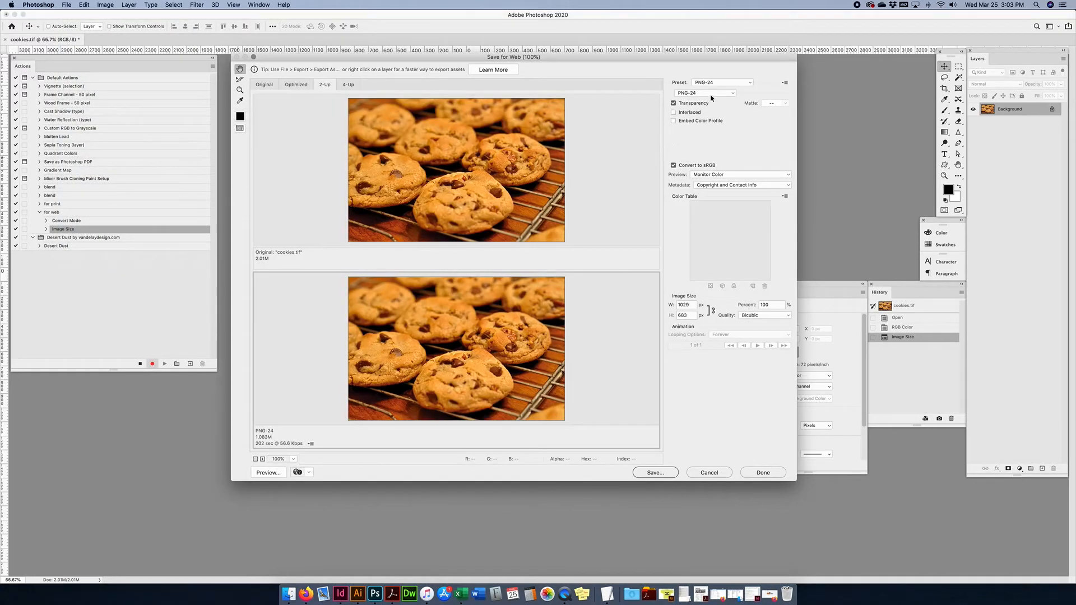
click(708, 94)
click(708, 93)
click(708, 94)
click(705, 95)
click(647, 475)
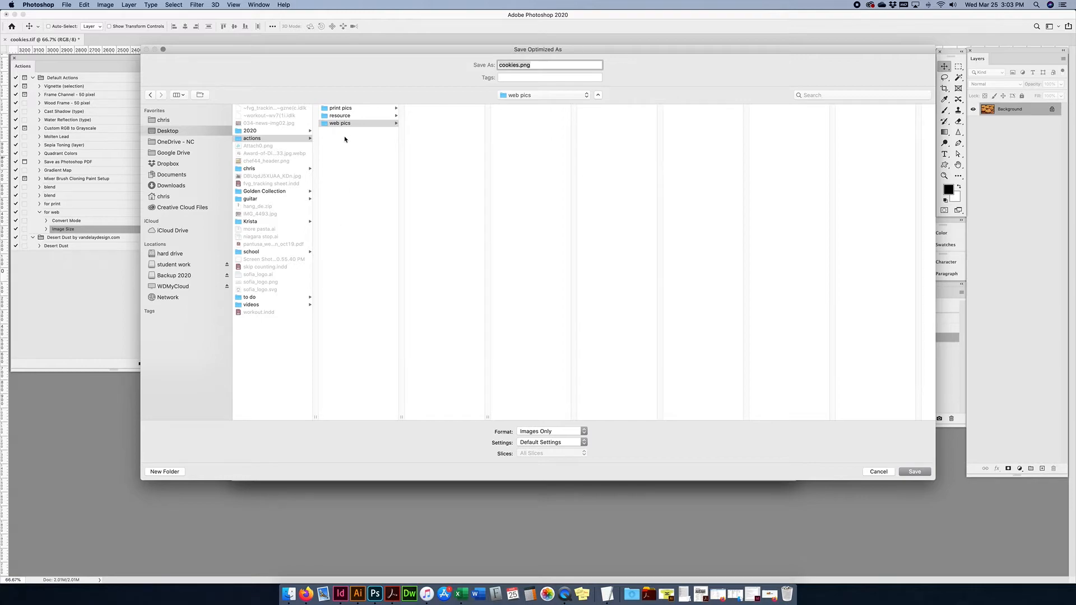
click(353, 123)
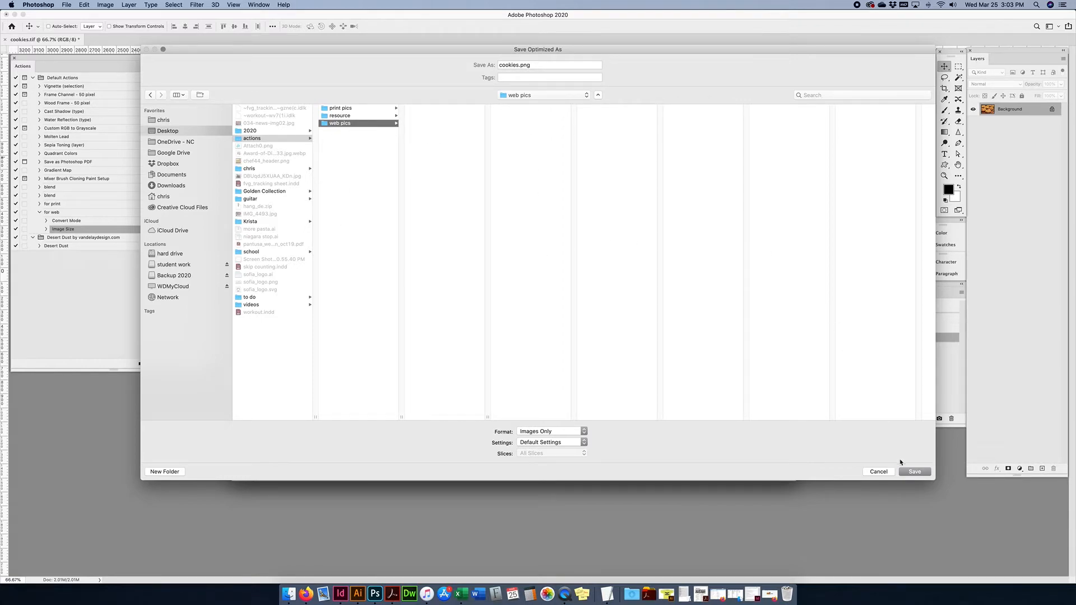
click(915, 471)
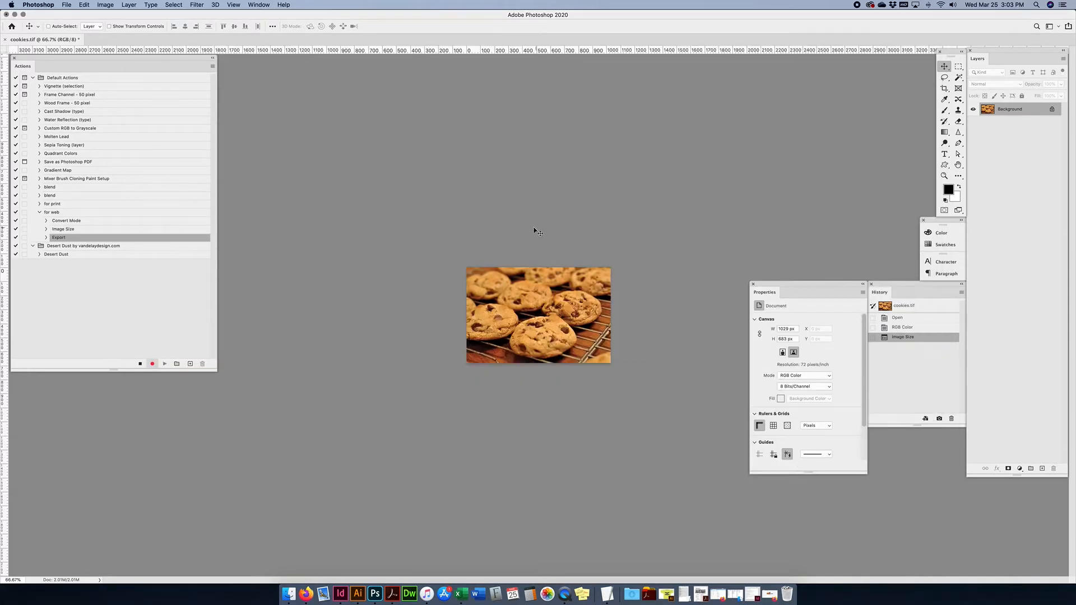
click(140, 364)
Step: Create a new action set named "my own"
click(39, 204)
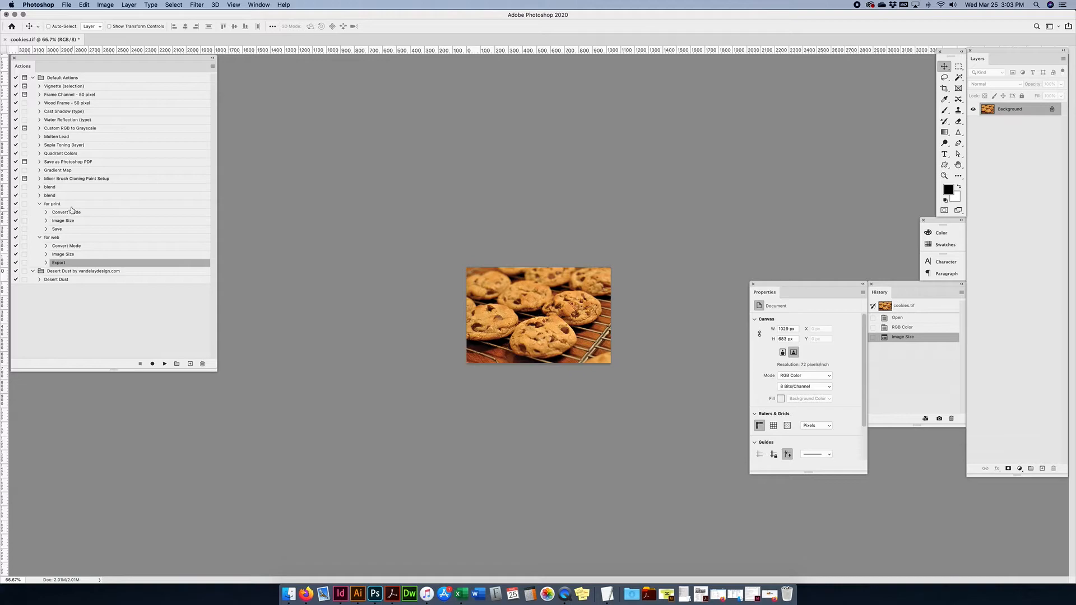
click(140, 337)
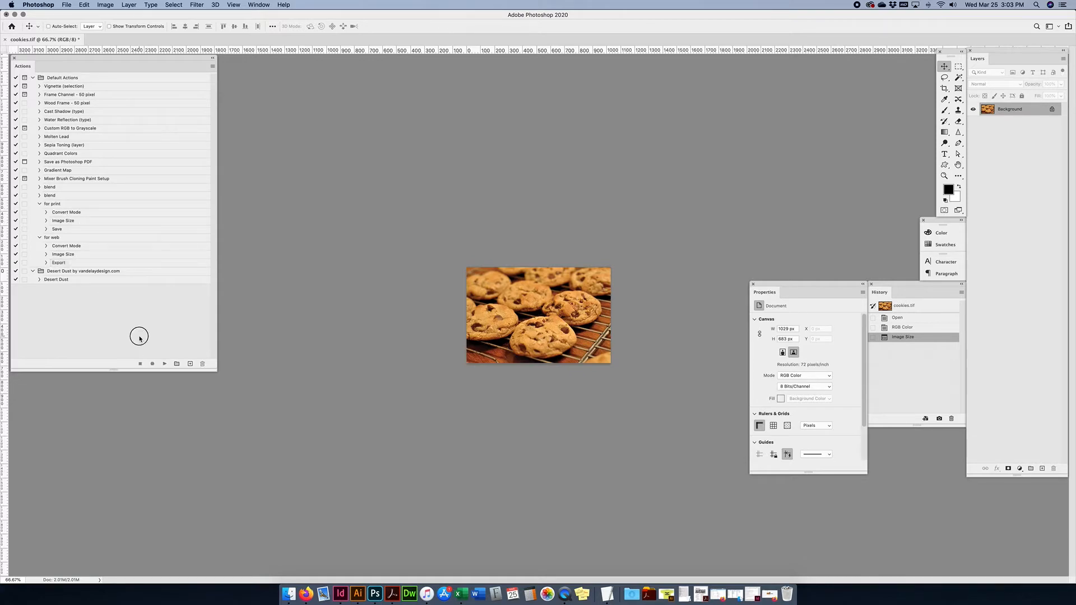
click(177, 364)
text(my own)
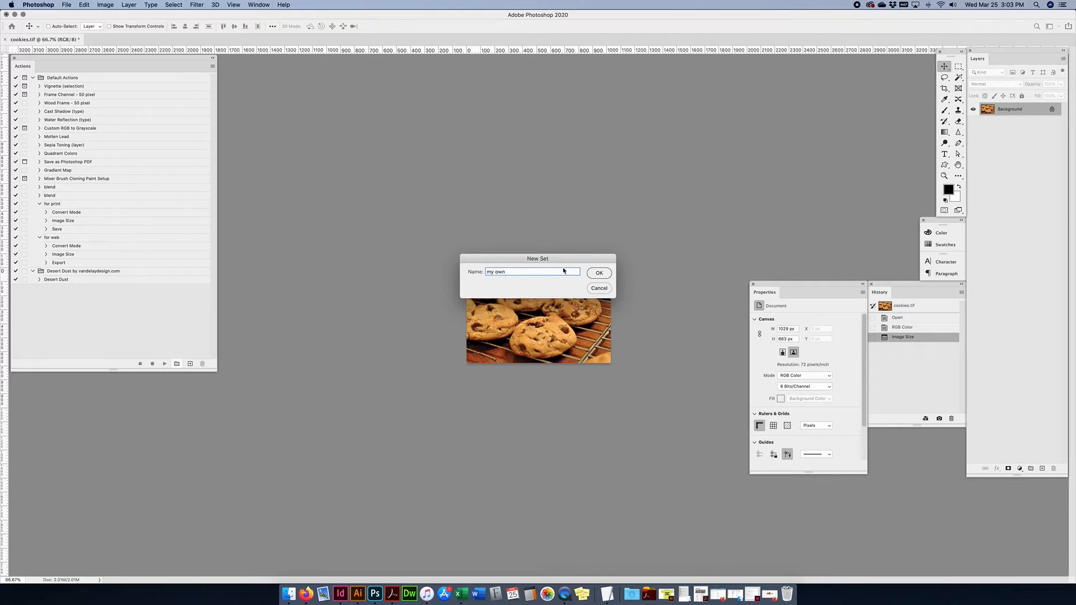
click(599, 275)
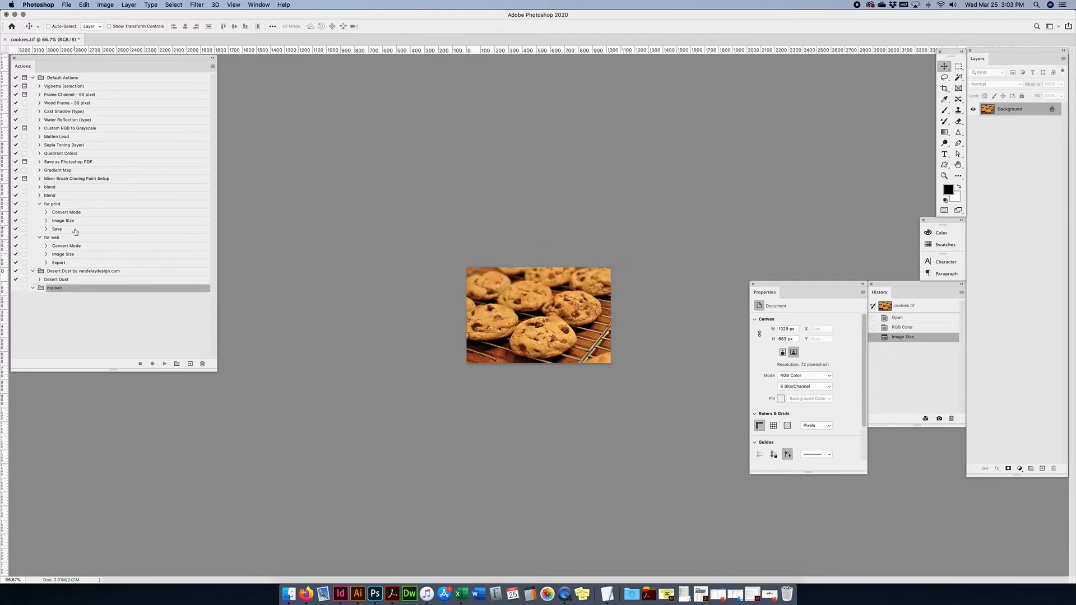
Step: Move the for print and for web actions together into the my own set and collapse the set
click(39, 237)
click(39, 204)
click(52, 204)
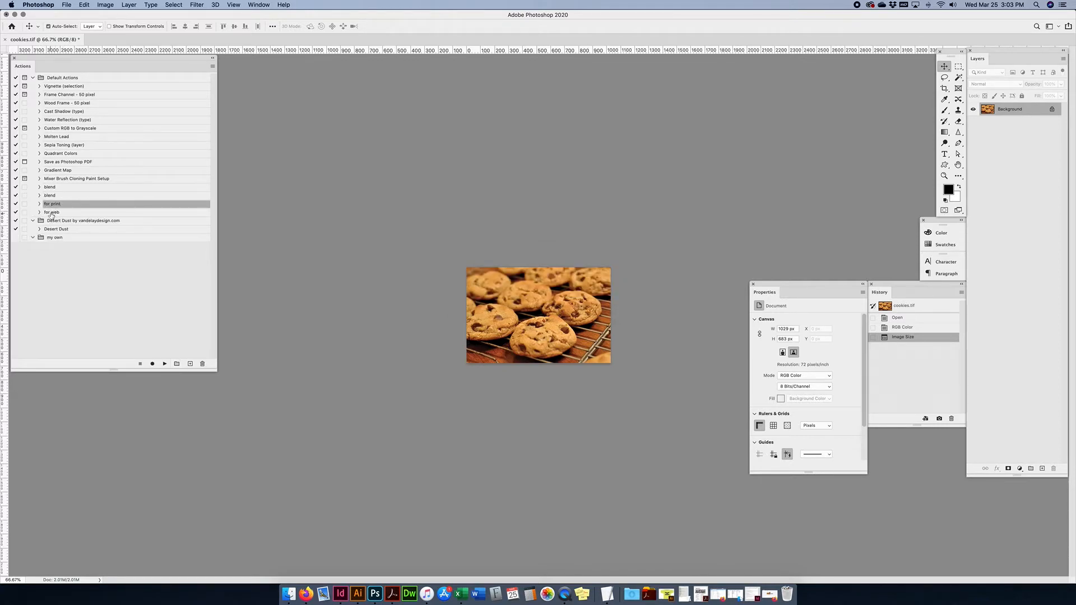
shift+click(54, 212)
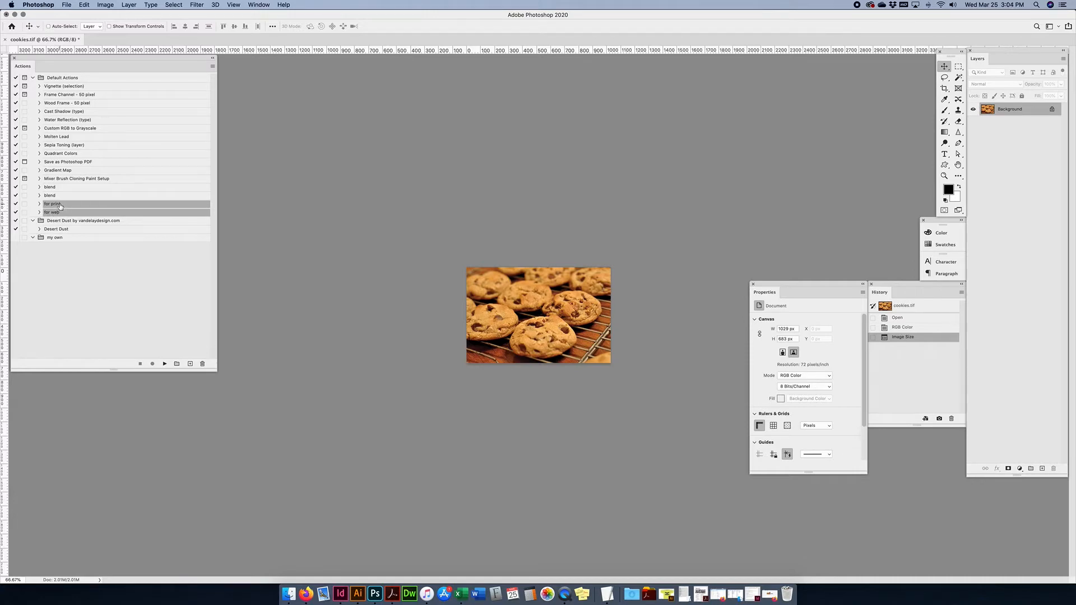
drag(57, 205, 54, 240)
click(33, 221)
click(33, 221)
click(33, 221)
click(33, 222)
click(32, 221)
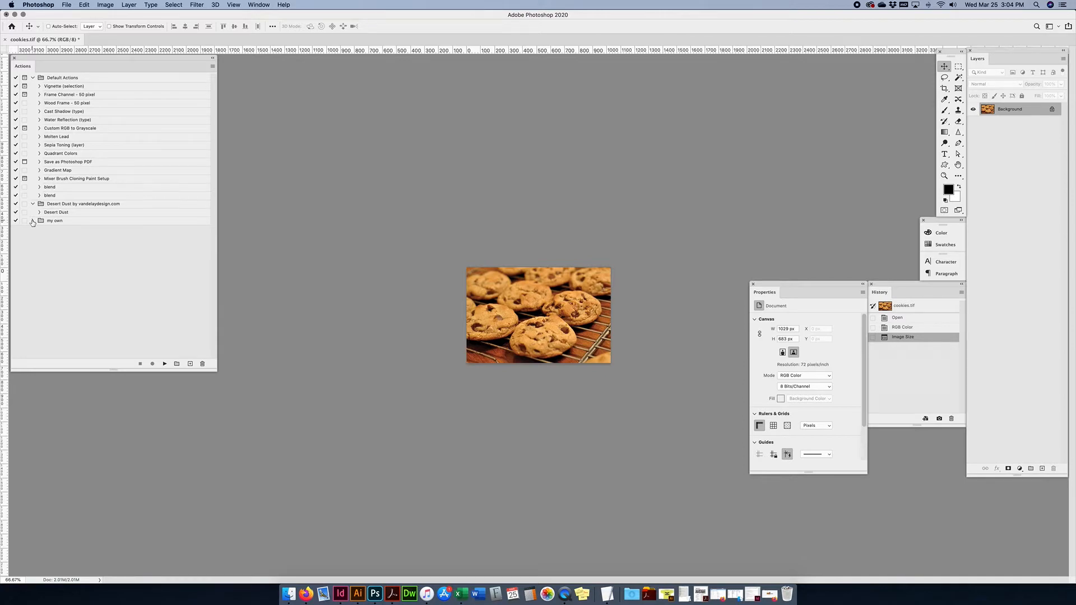
Step: Save the my own action set as my own.atn on the Desktop
click(62, 221)
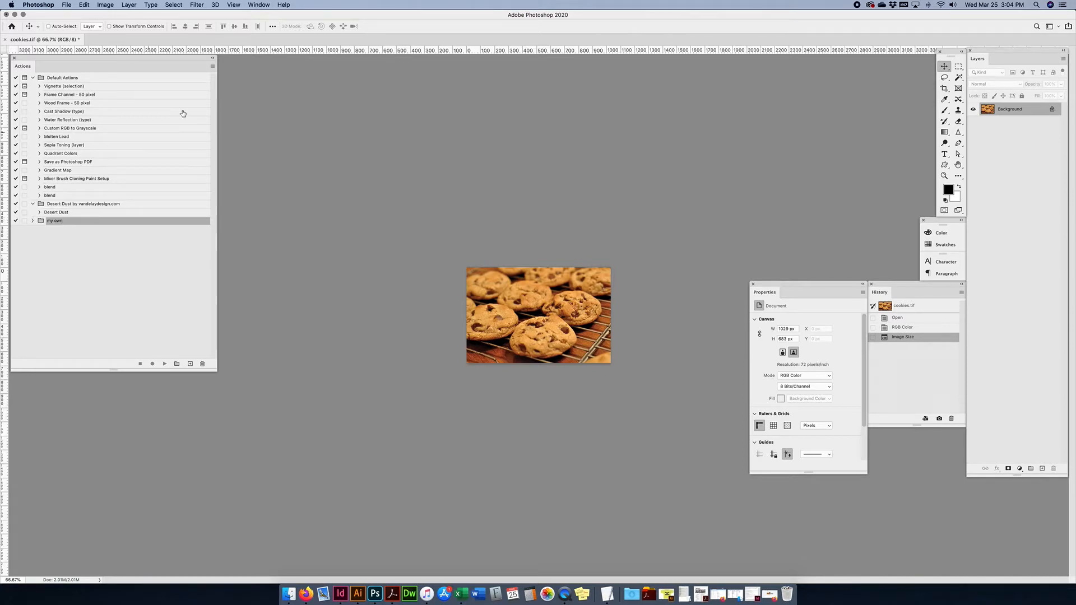
click(212, 66)
click(187, 67)
click(213, 66)
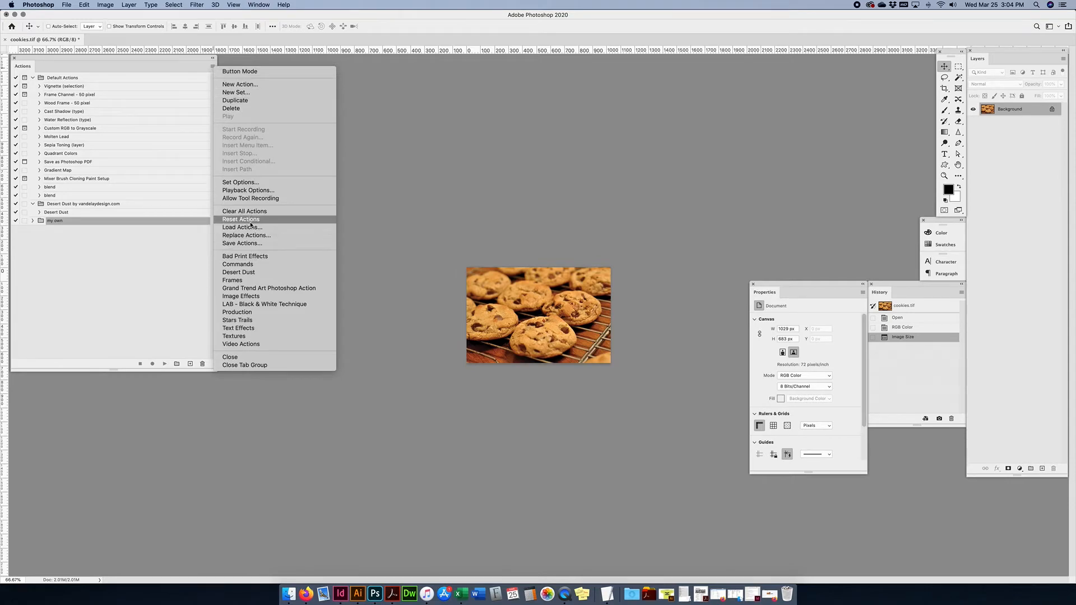
click(247, 242)
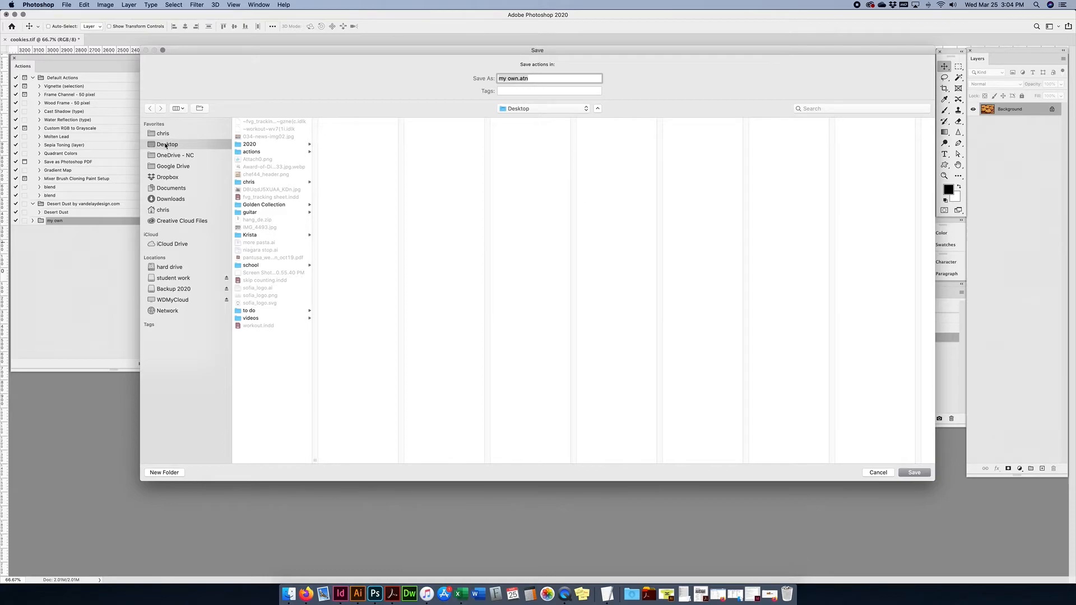
click(909, 473)
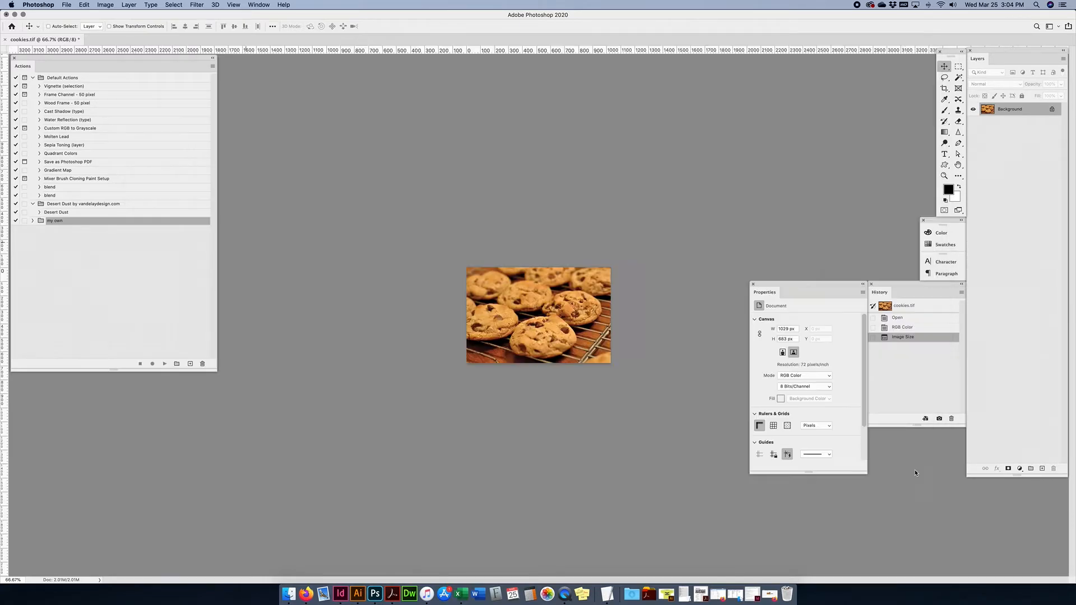
Step: Reveal the desktop, move the my own.atn file just below the actions folder, and return to Photoshop
key(F11)
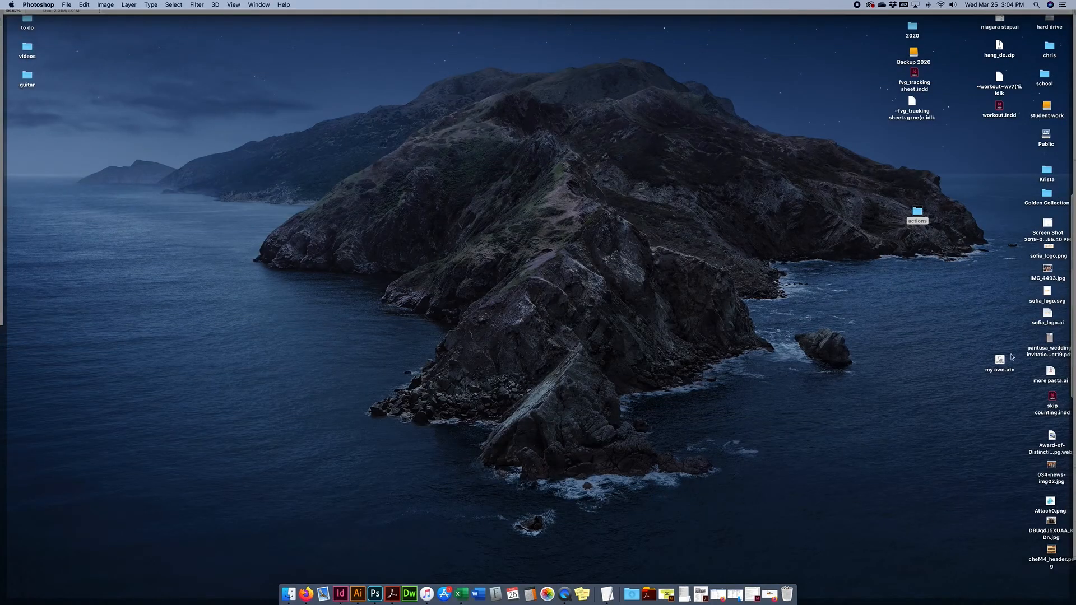
drag(1002, 361, 923, 255)
double_click(924, 255)
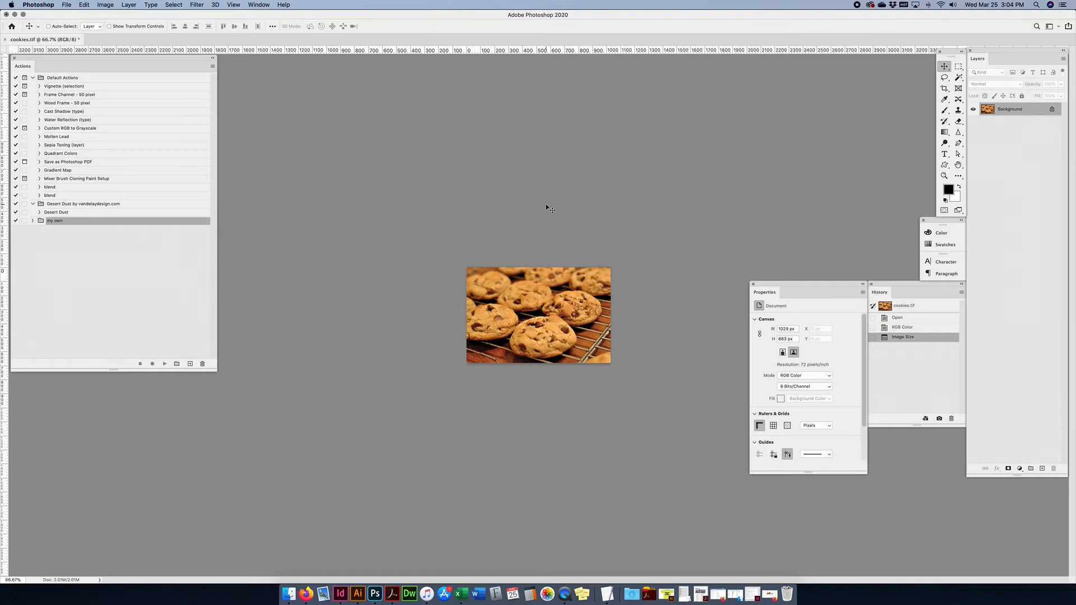
Step: Expand the my own set and select its for web action
click(33, 221)
click(68, 238)
click(40, 229)
click(39, 229)
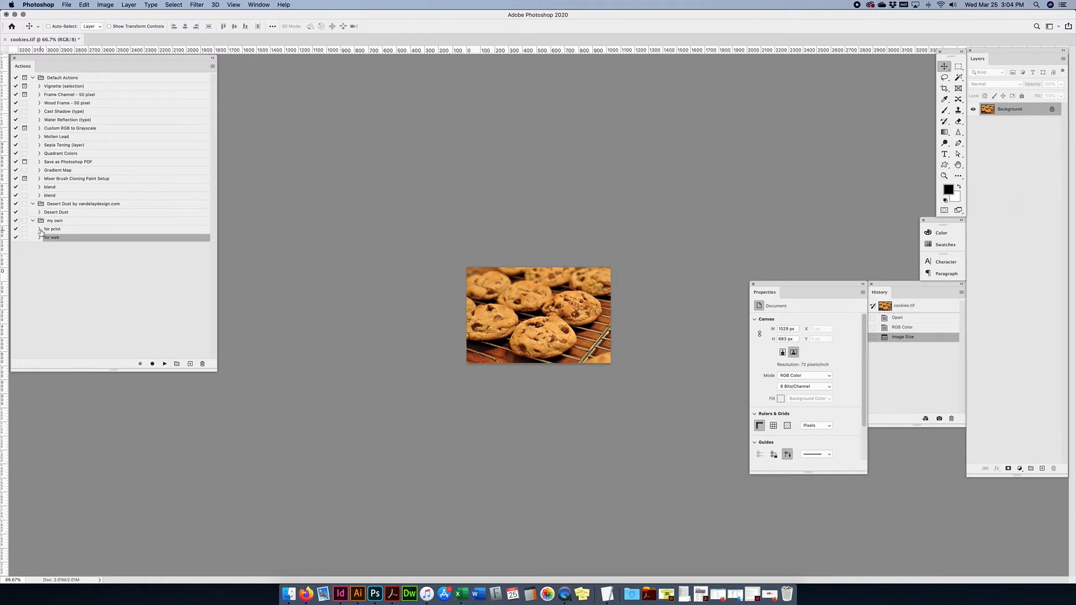
click(48, 230)
click(51, 237)
Step: Open the Batch automation settings for the my own set's for web action
click(66, 4)
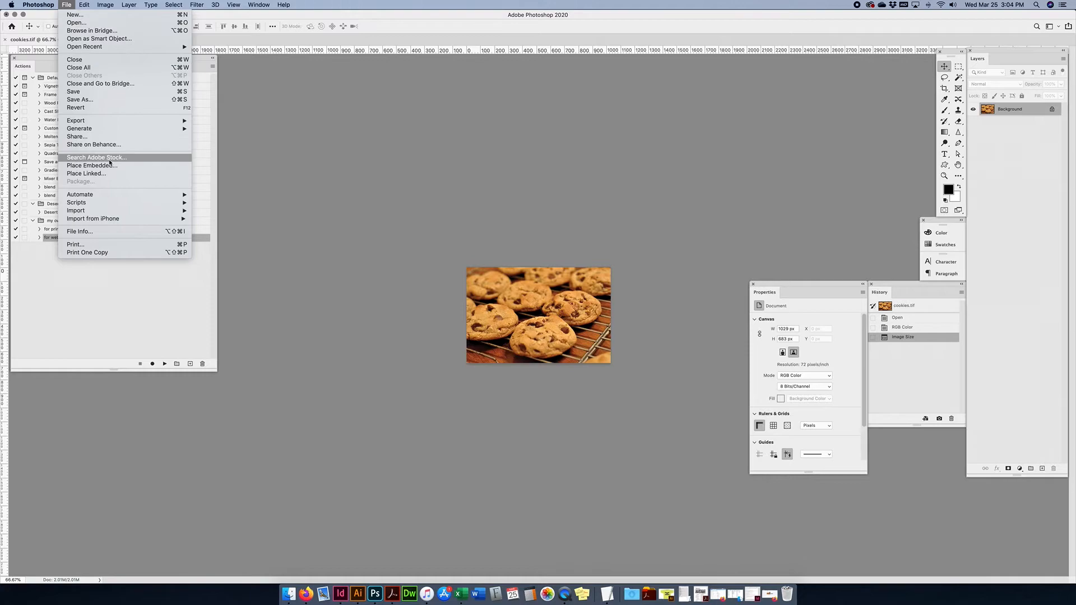
mouse_move(90, 195)
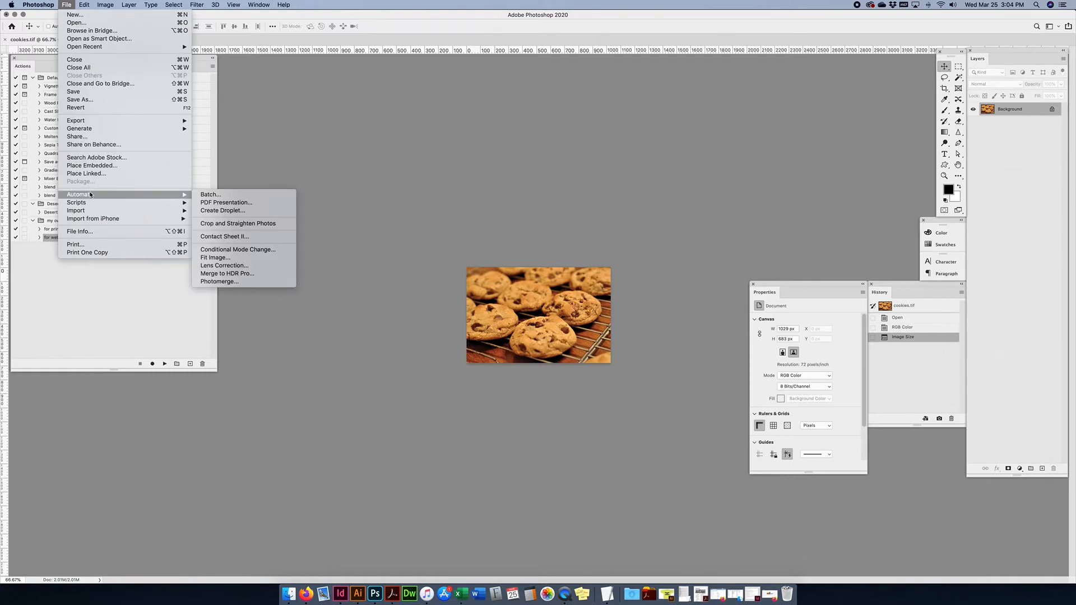
click(208, 194)
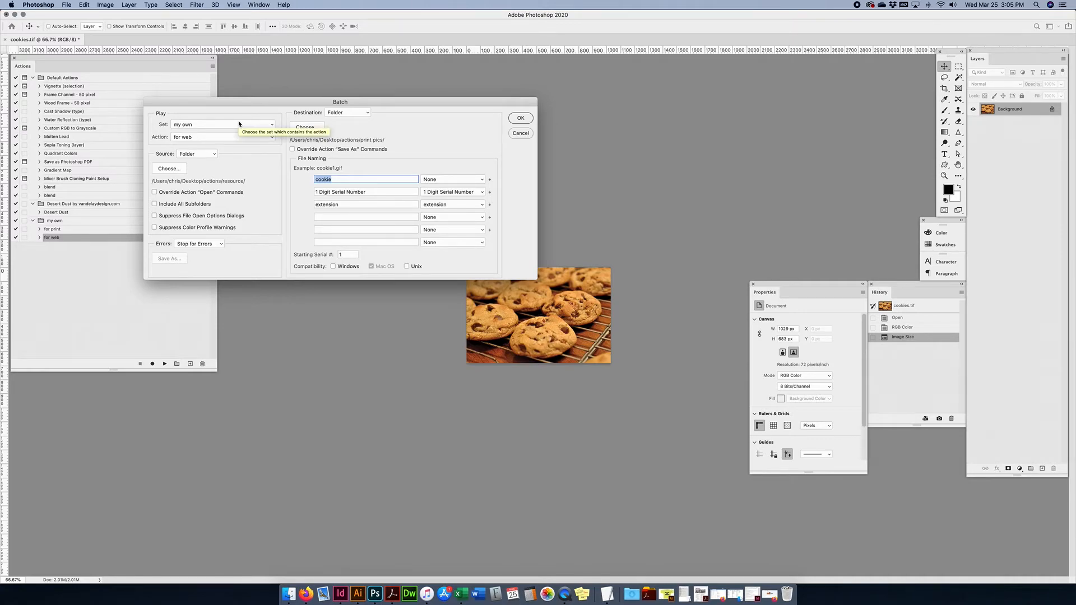
Step: Switch to Finder to view the cookie images in the resource folder, close that window, and cancel the Batch settings in Photoshop
click(289, 594)
drag(740, 220, 729, 261)
scroll(776, 297, left, 5)
click(831, 291)
drag(894, 325, 903, 266)
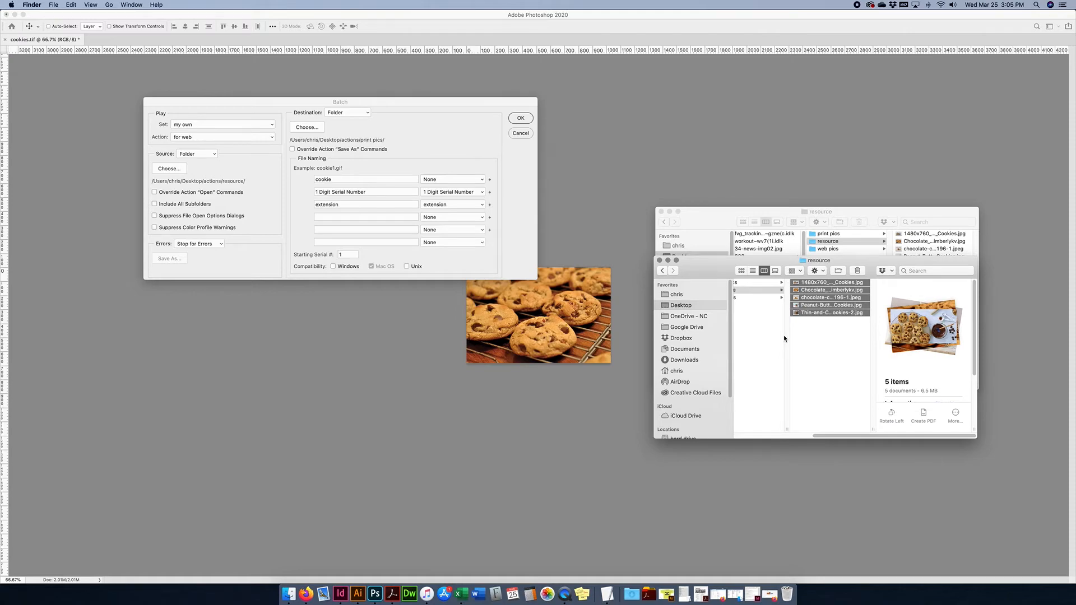
click(660, 261)
click(169, 140)
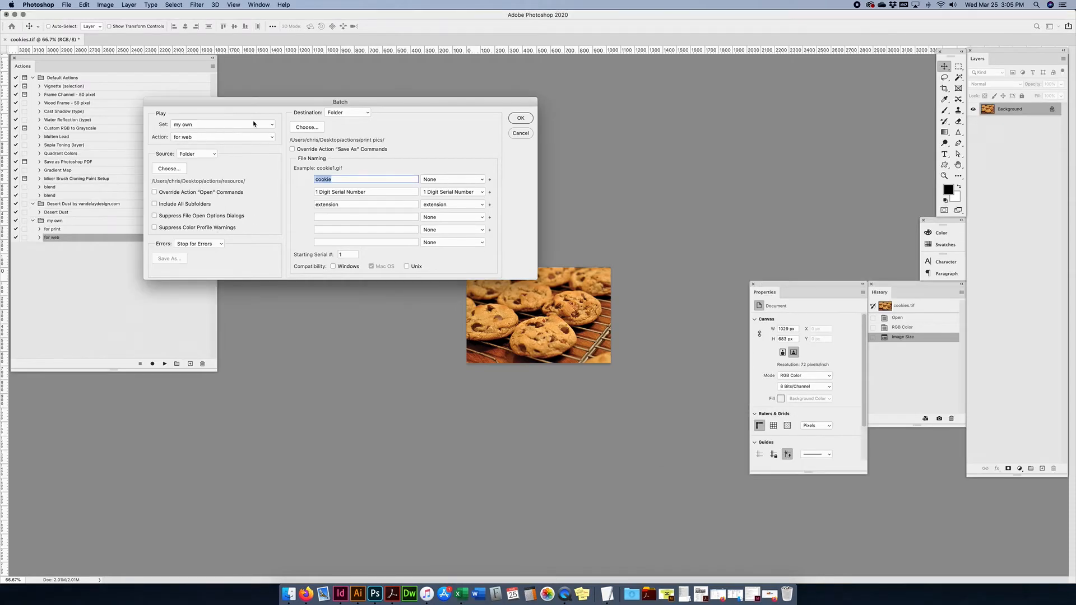
click(521, 132)
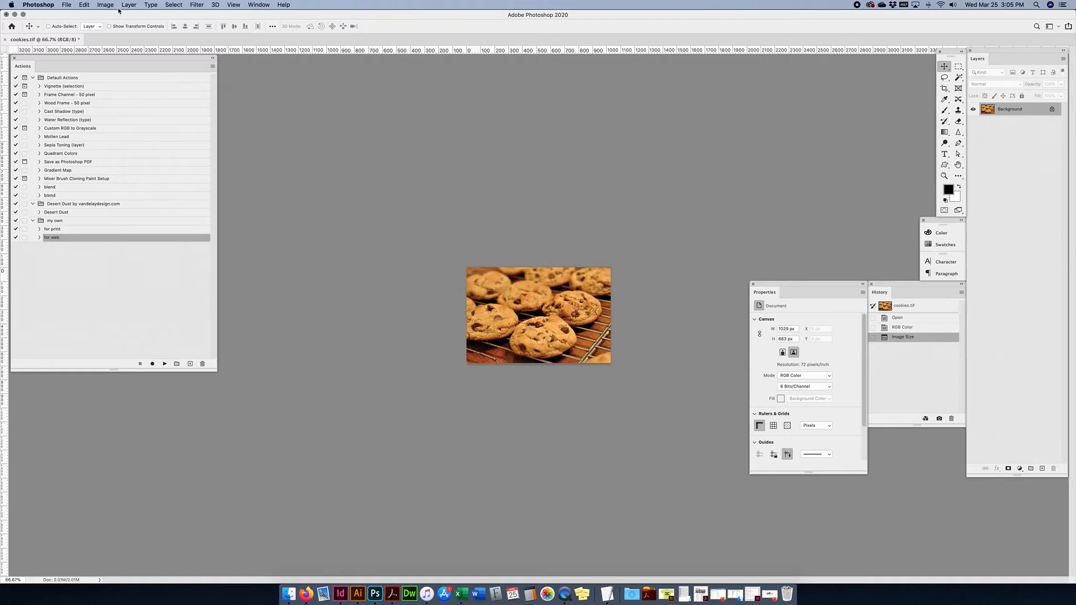
Step: Open the Batch automation settings and choose the my own set with its for print action
click(66, 5)
mouse_move(134, 194)
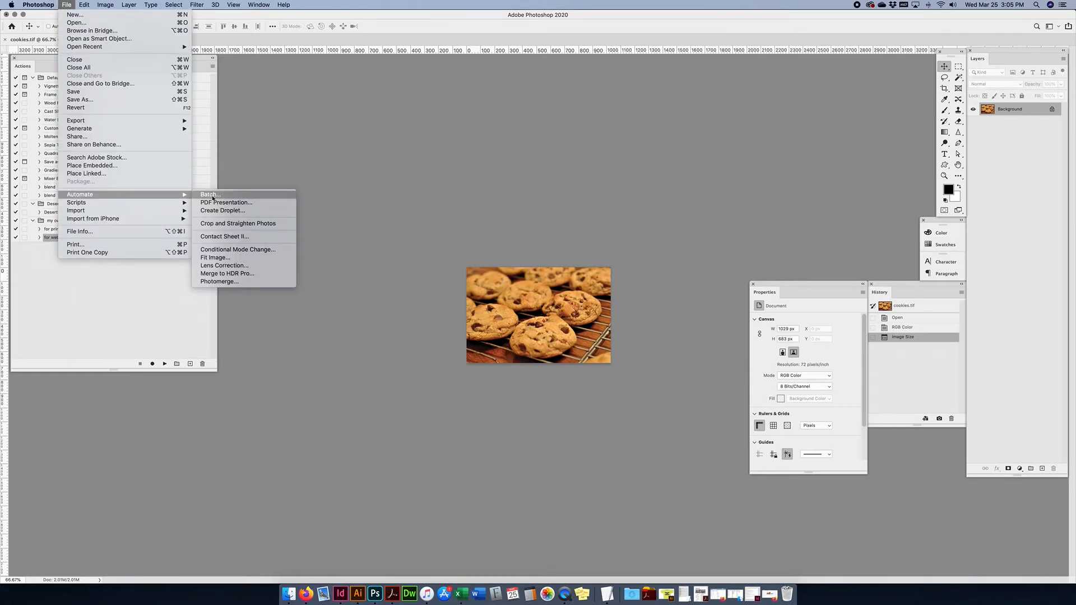
click(221, 195)
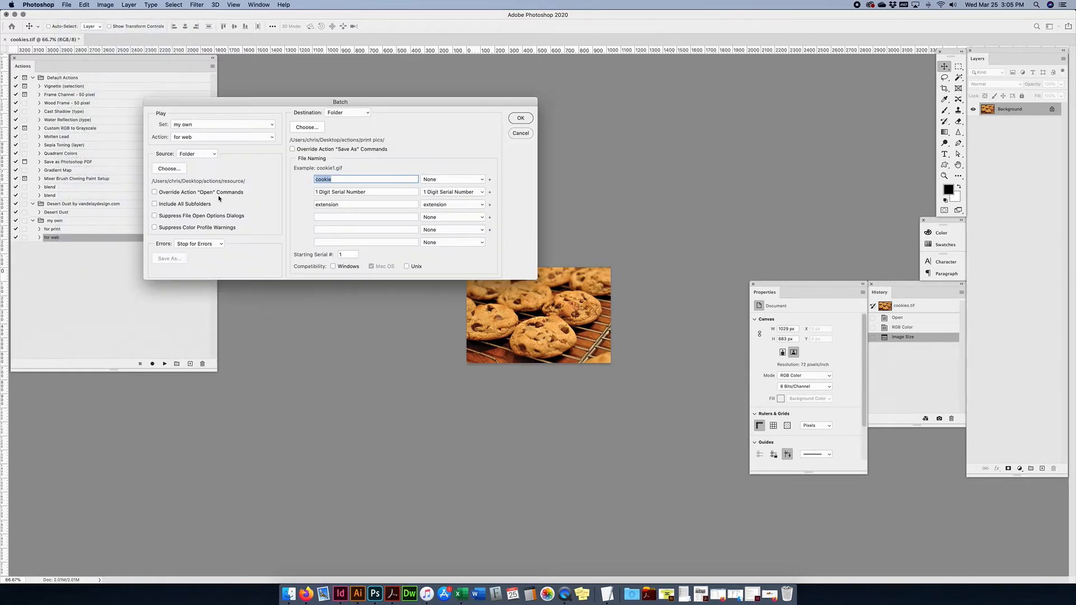
click(204, 128)
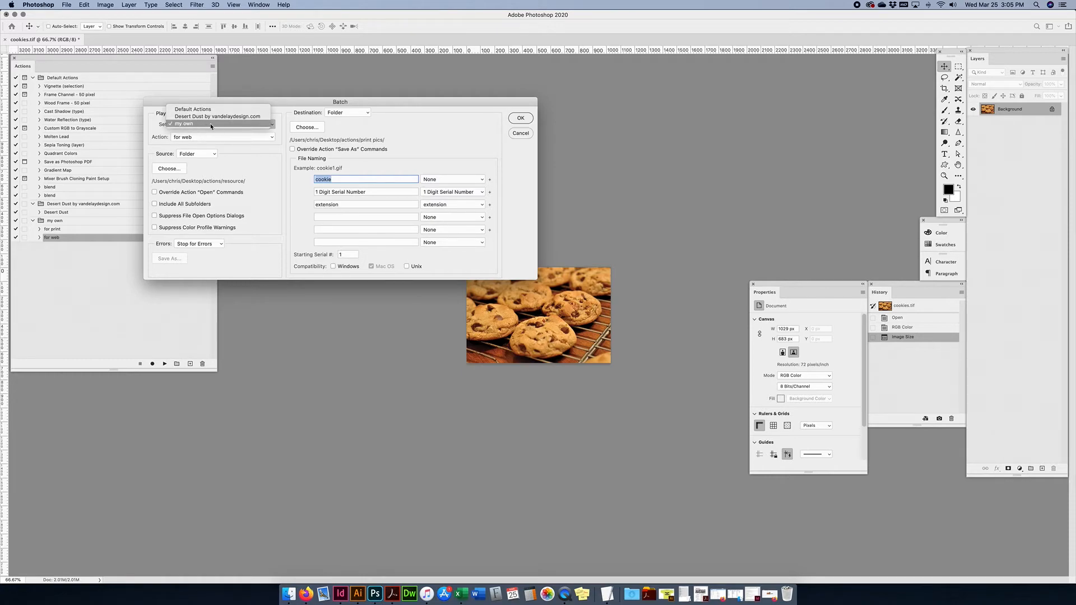
click(212, 124)
click(206, 137)
click(206, 134)
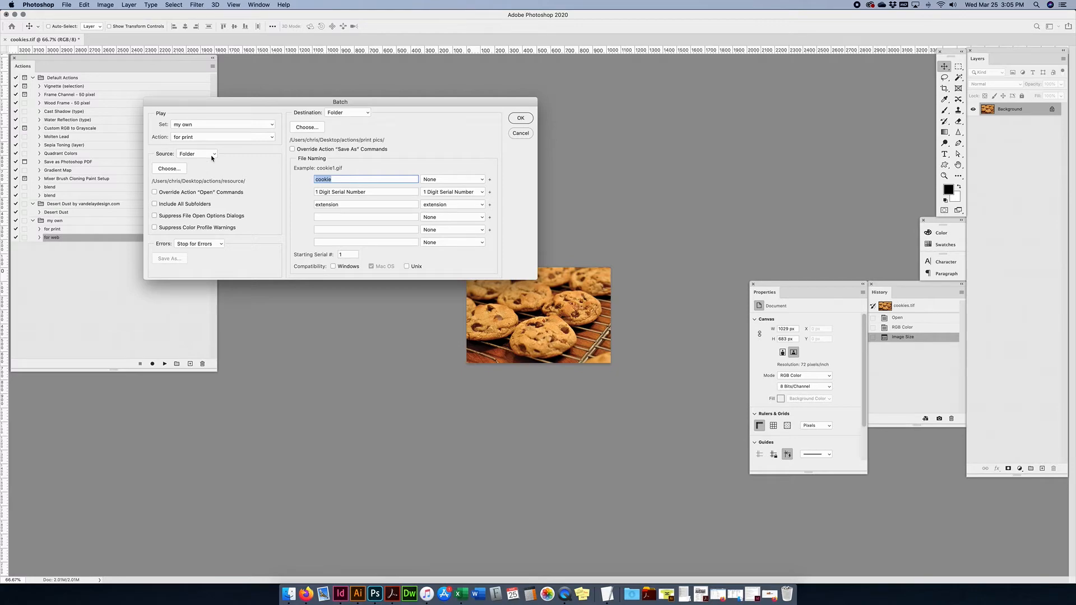
Step: Set the batch source to the resource folder inside the actions folder
click(204, 157)
click(203, 154)
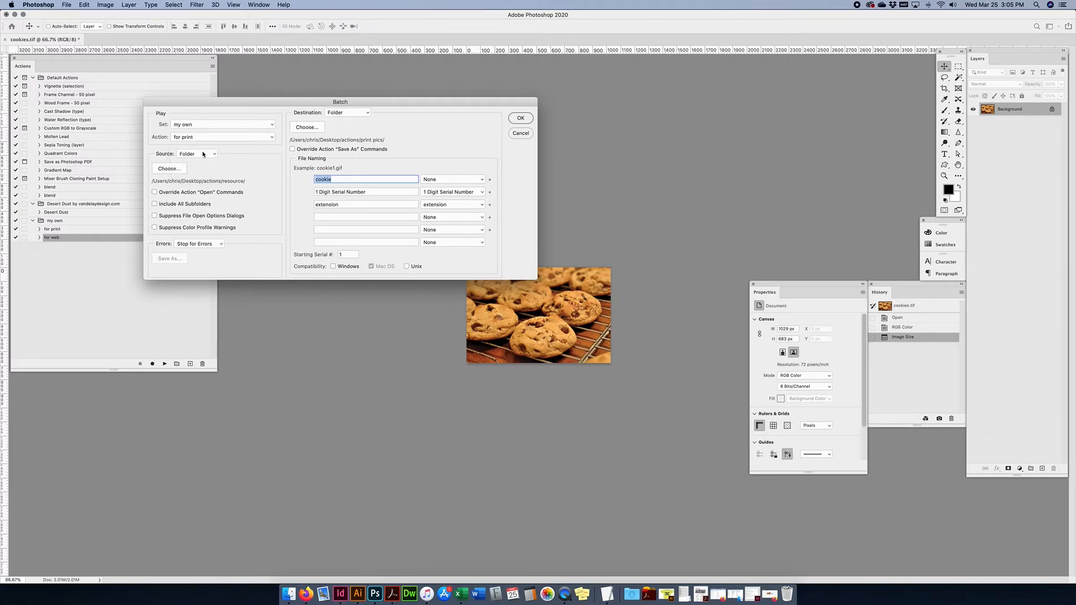
click(158, 169)
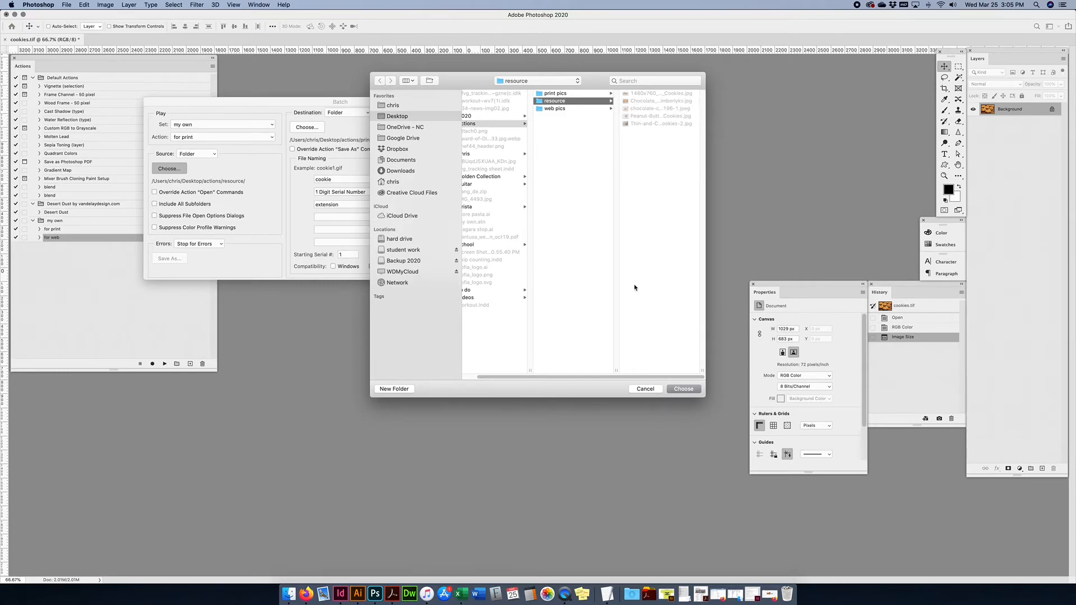
click(680, 389)
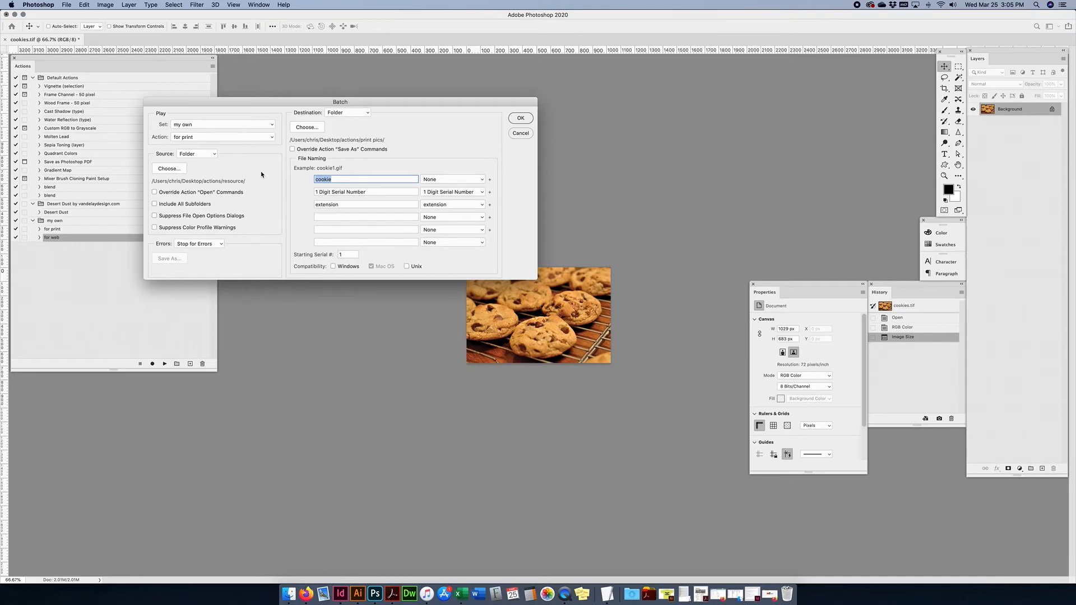
Step: Set the batch destination to the print pics folder inside the actions folder
click(347, 114)
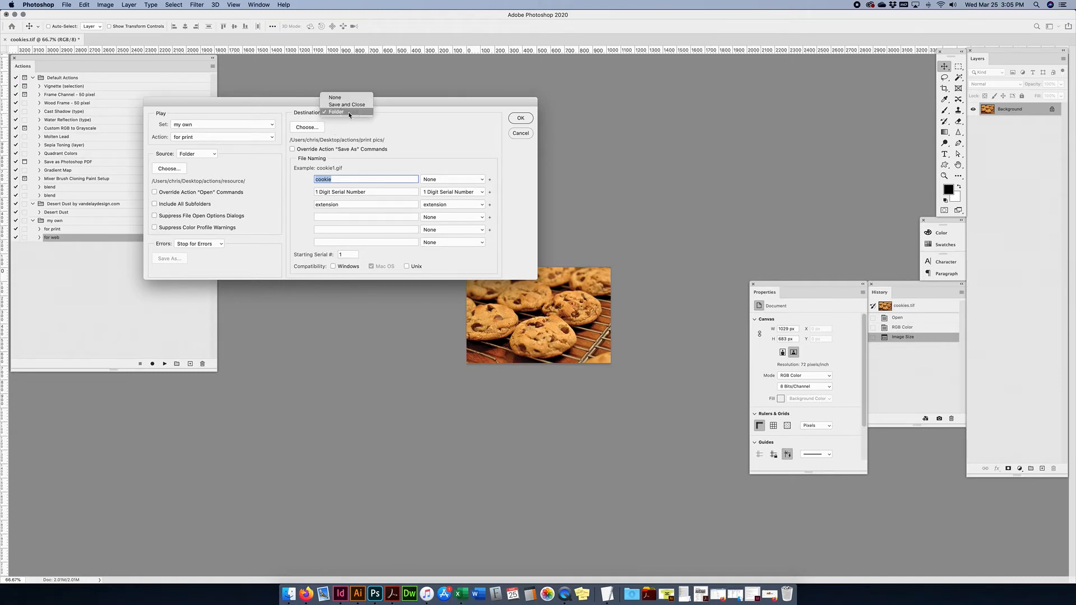
click(346, 112)
click(346, 113)
click(331, 126)
click(307, 127)
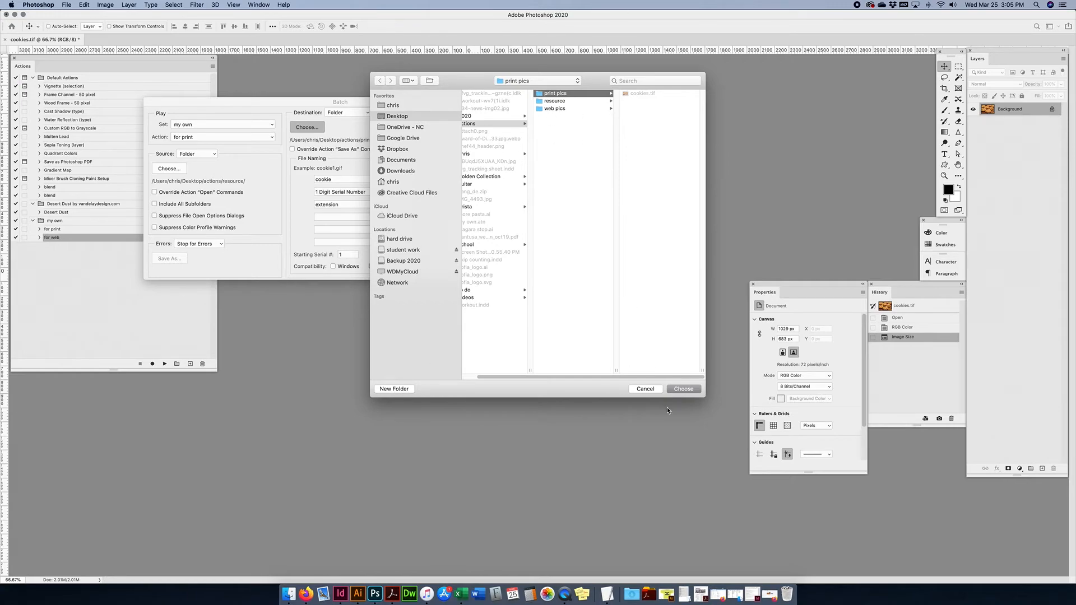
click(676, 391)
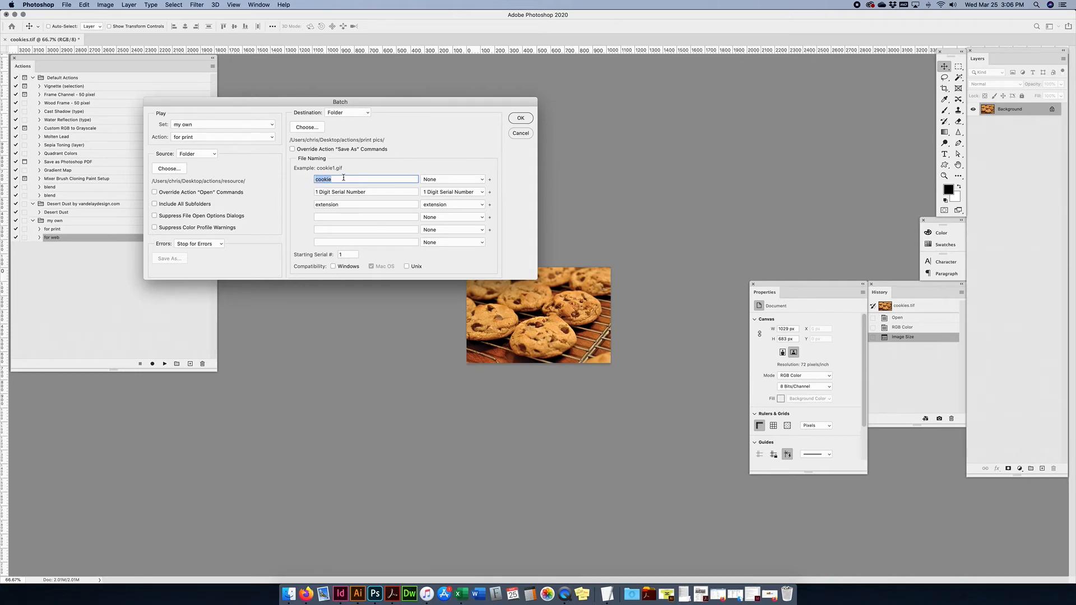
Step: Name the output files cookie followed by a 1 Digit Serial Number, and run the for print batch
click(469, 180)
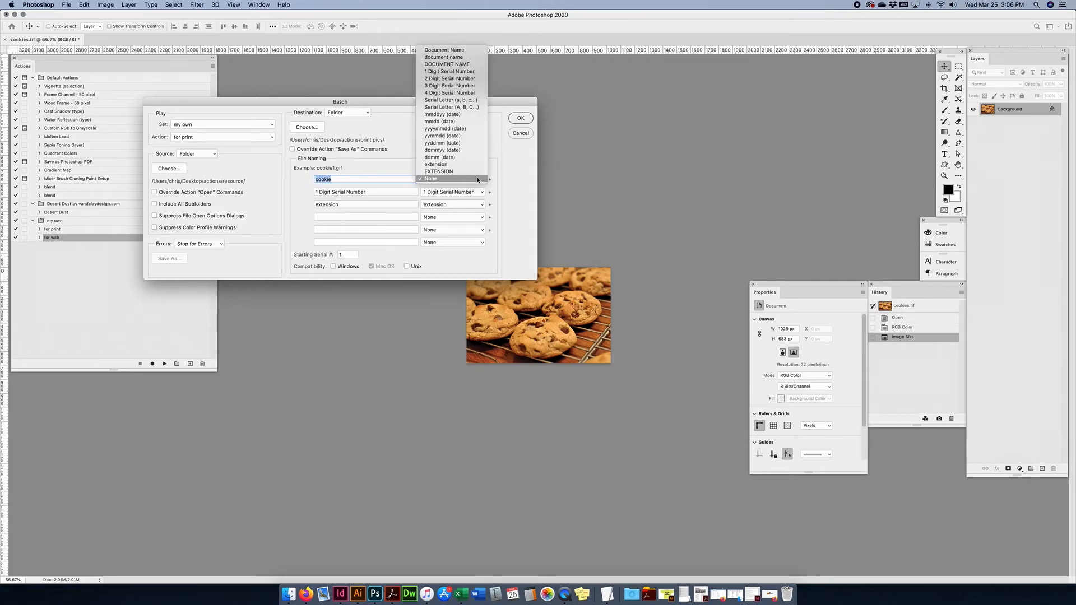
click(443, 57)
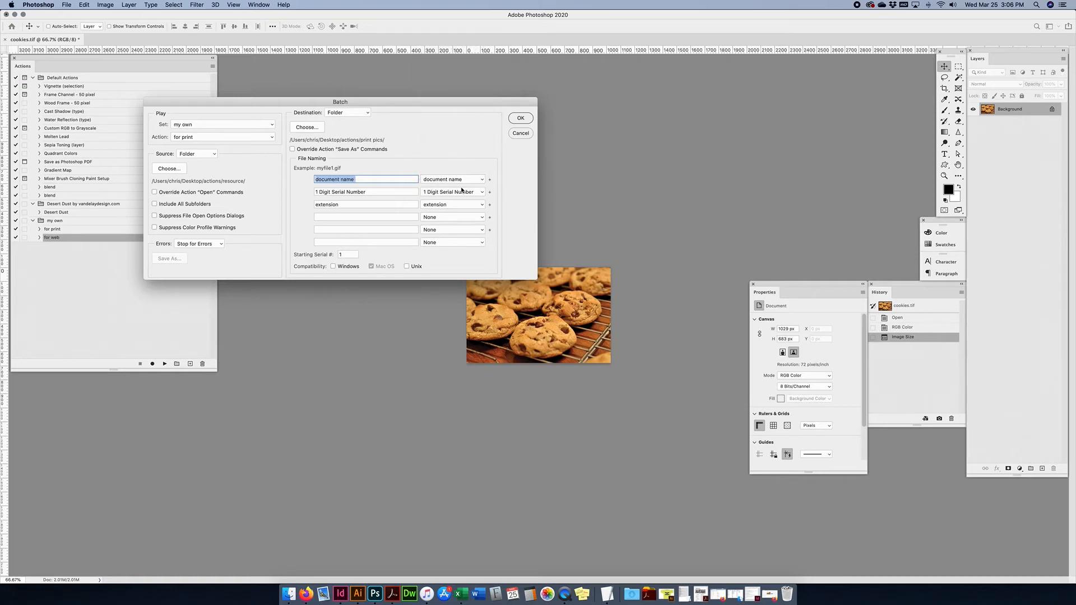
text(cookie)
click(483, 192)
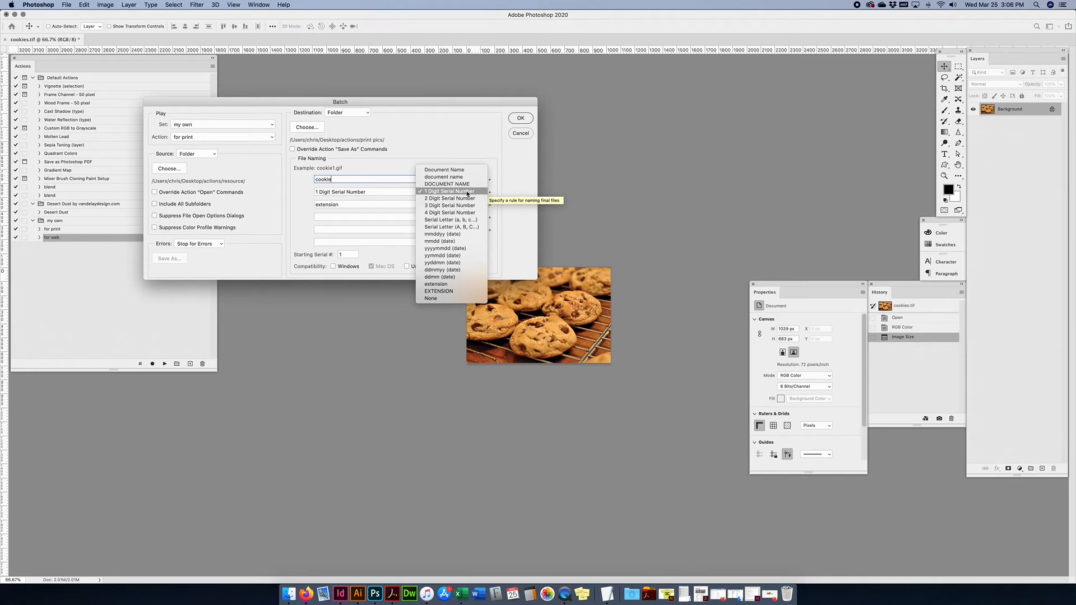
click(467, 191)
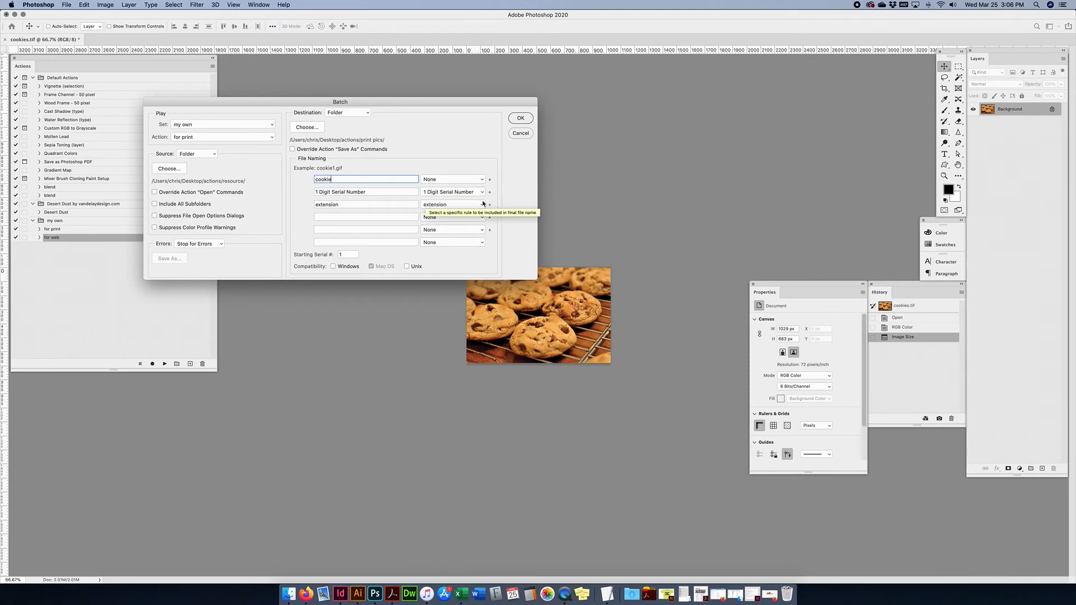
click(521, 118)
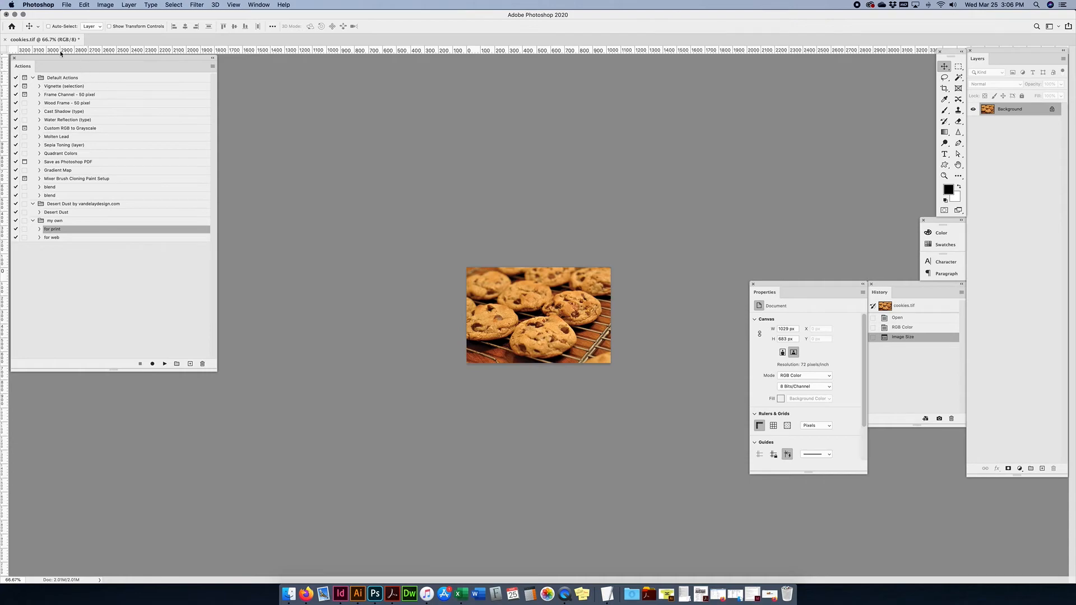
Step: Switch to Finder to view the batch output in the print pics folder, and open cookie5.tif in Photoshop
click(14, 15)
click(495, 231)
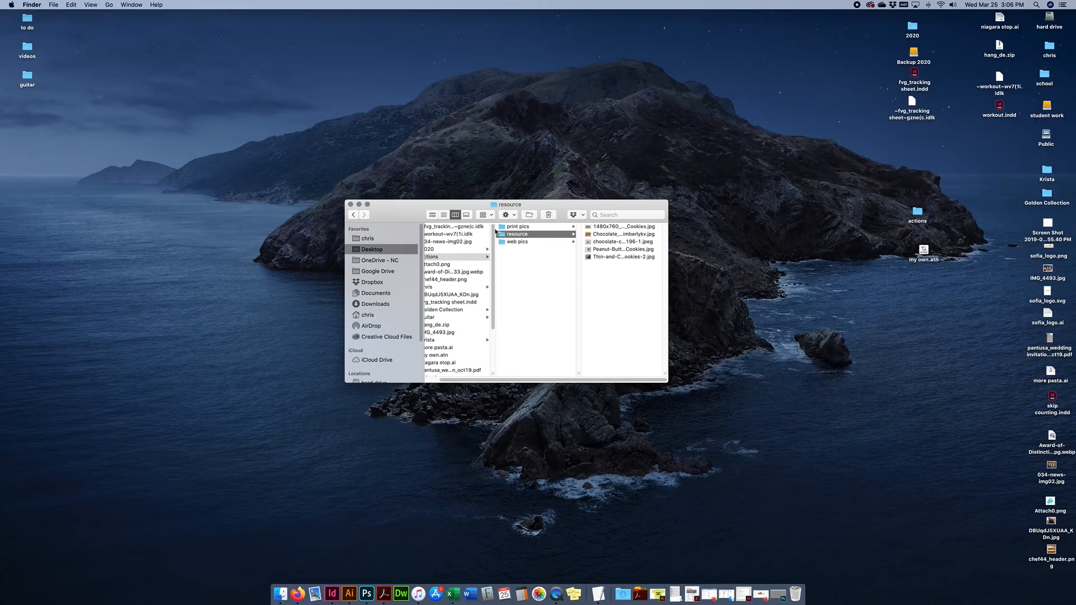
click(515, 227)
drag(601, 275, 606, 232)
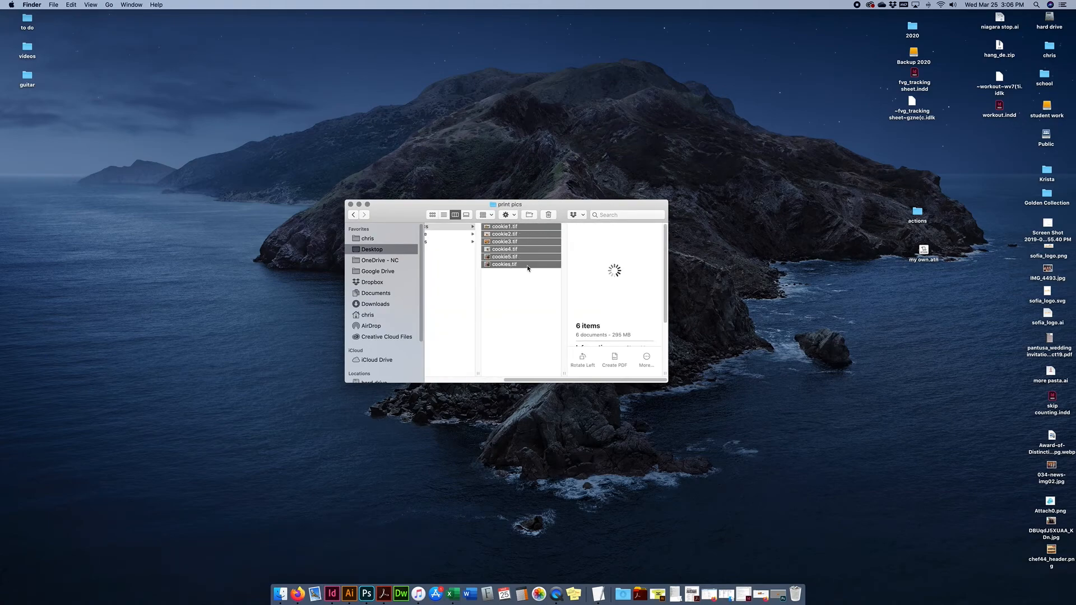
click(510, 266)
drag(512, 258, 374, 596)
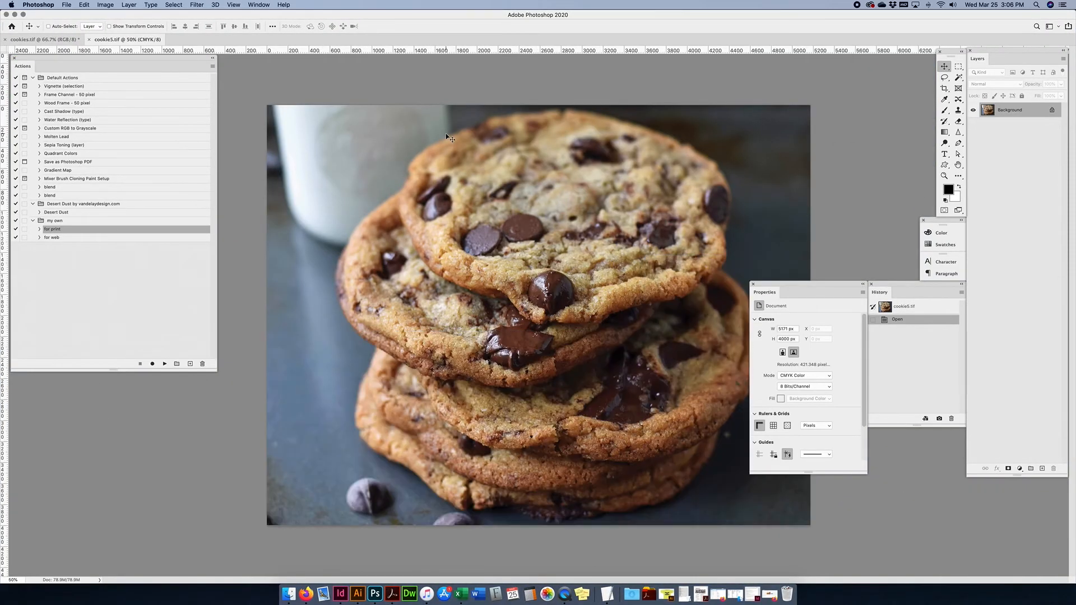
Step: Examine the resolution of cookie5.tif in the Image Size settings, cancel them, and close the file
key(super+alt+i)
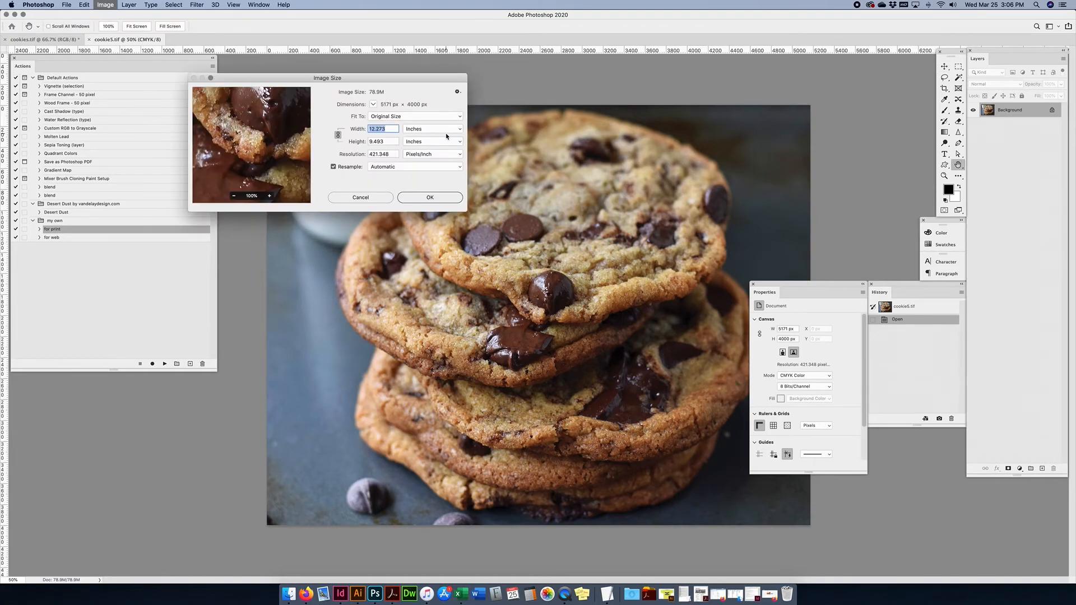
drag(391, 155, 363, 156)
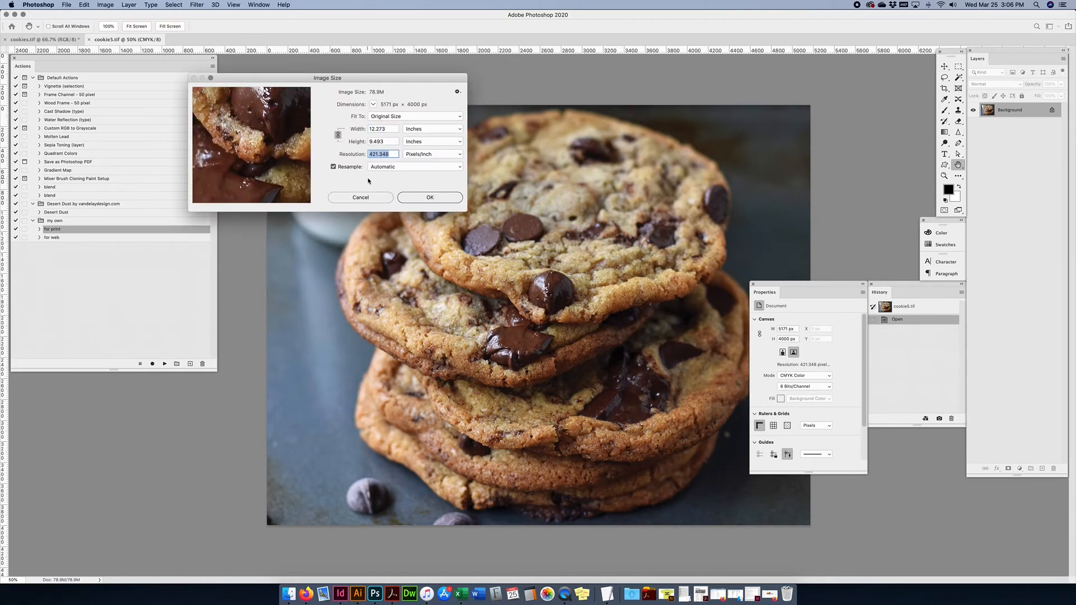
click(359, 198)
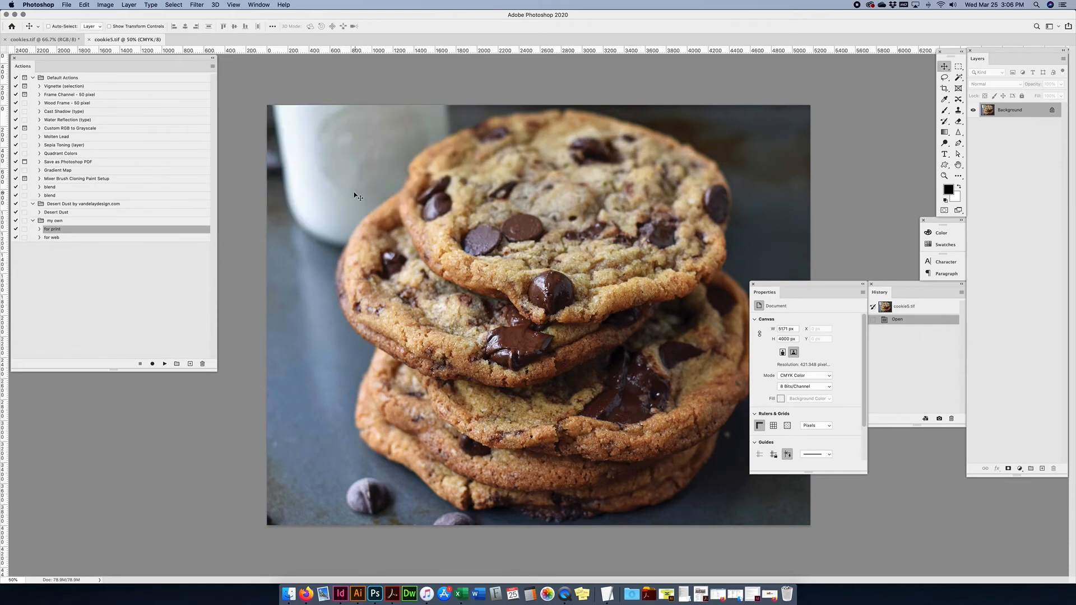
click(88, 41)
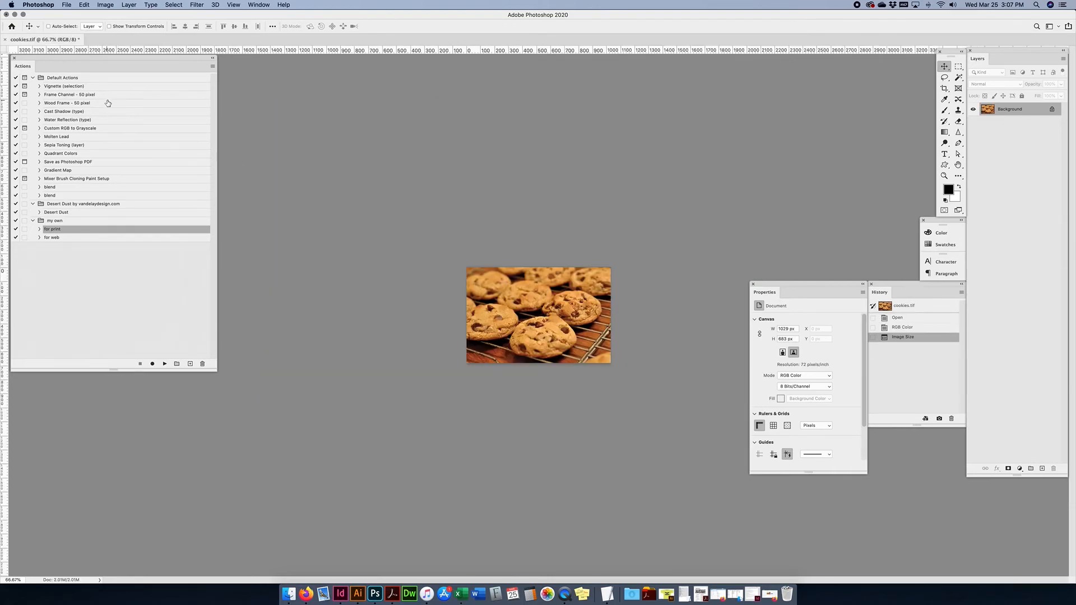
Step: Reopen the Batch automation settings and choose the my own set's for web action
click(67, 5)
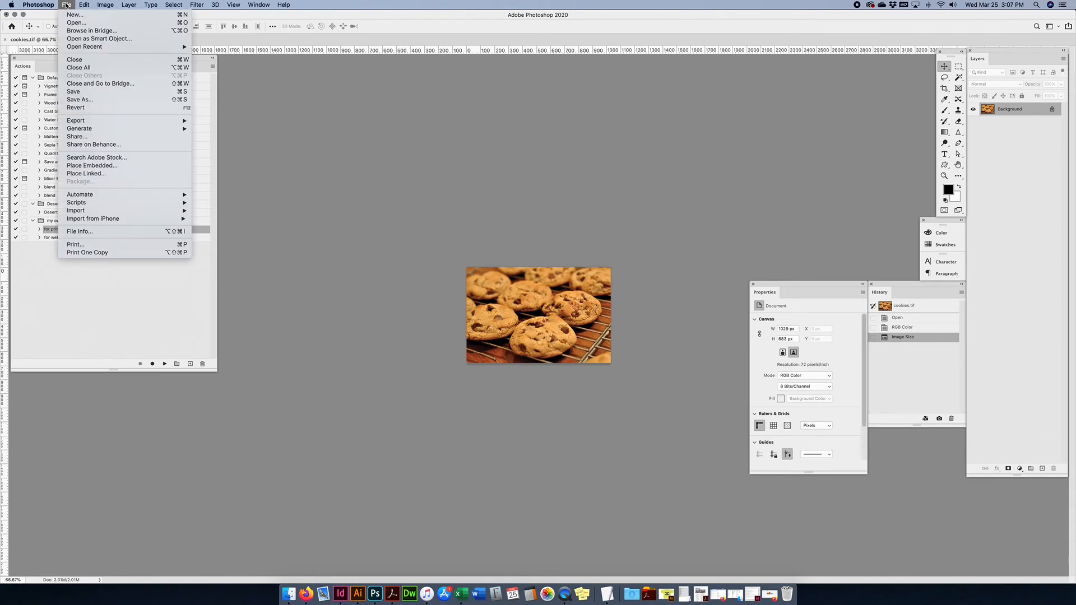
mouse_move(157, 195)
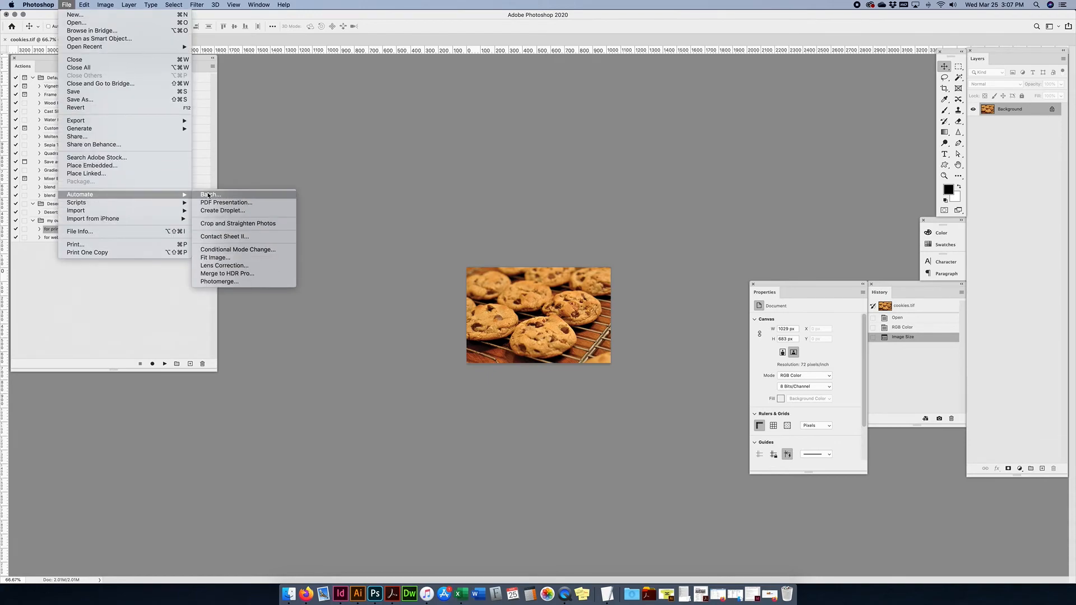
click(208, 195)
click(197, 137)
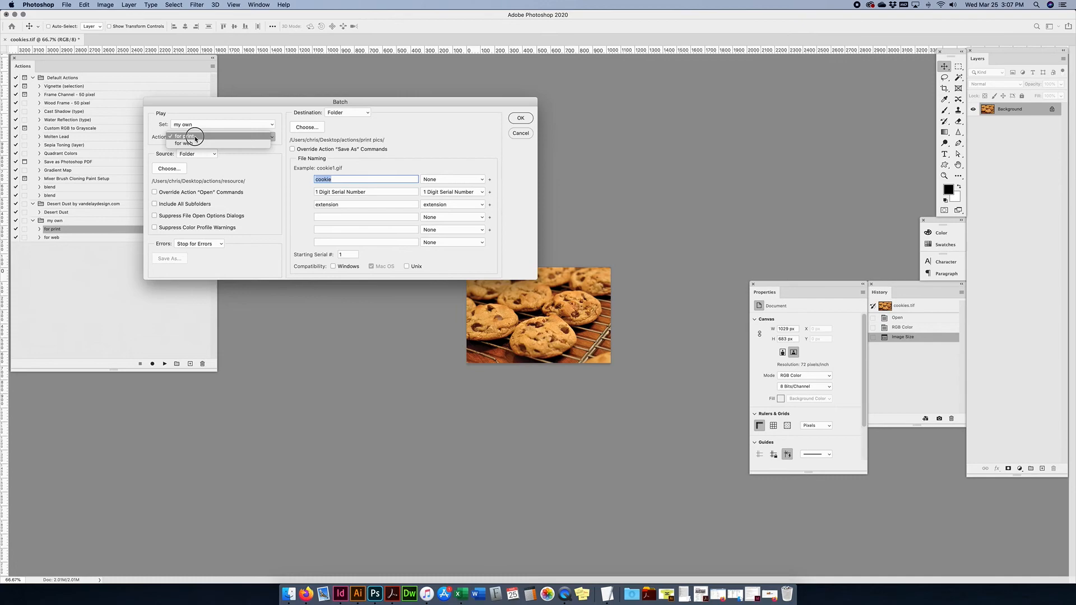
click(197, 145)
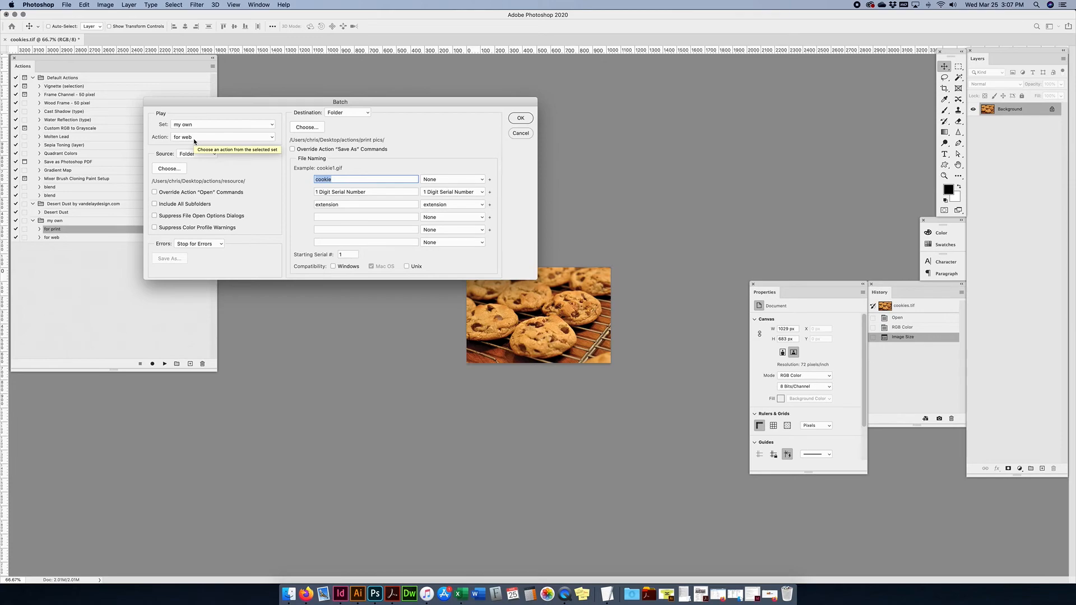
Step: Set the batch source to the print pics folder
click(169, 168)
click(555, 93)
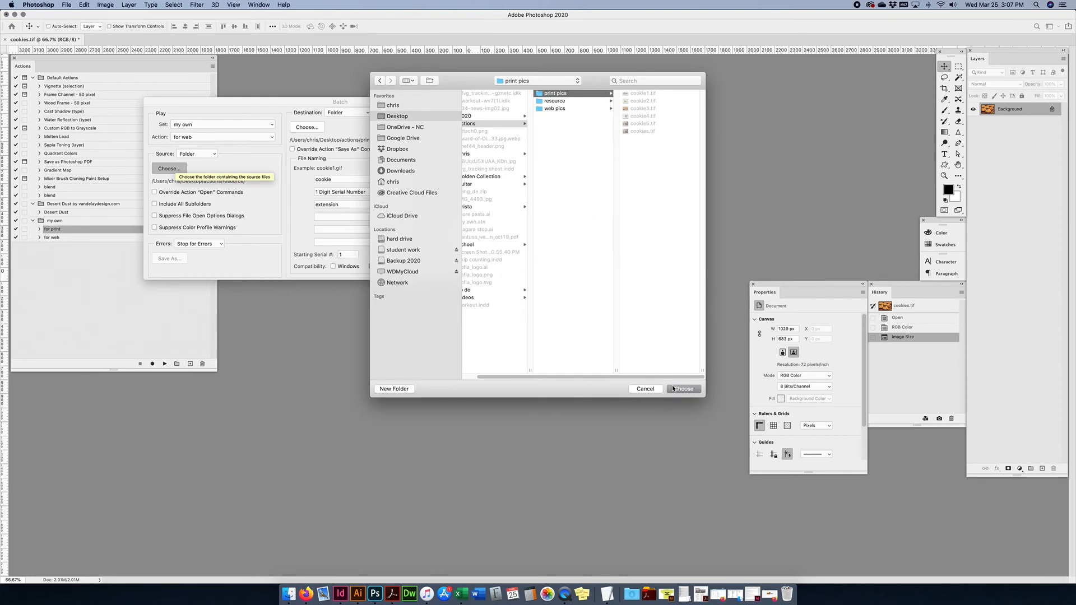
click(682, 389)
Step: Set the batch destination to the web pics folder inside the actions folder
click(316, 131)
click(516, 80)
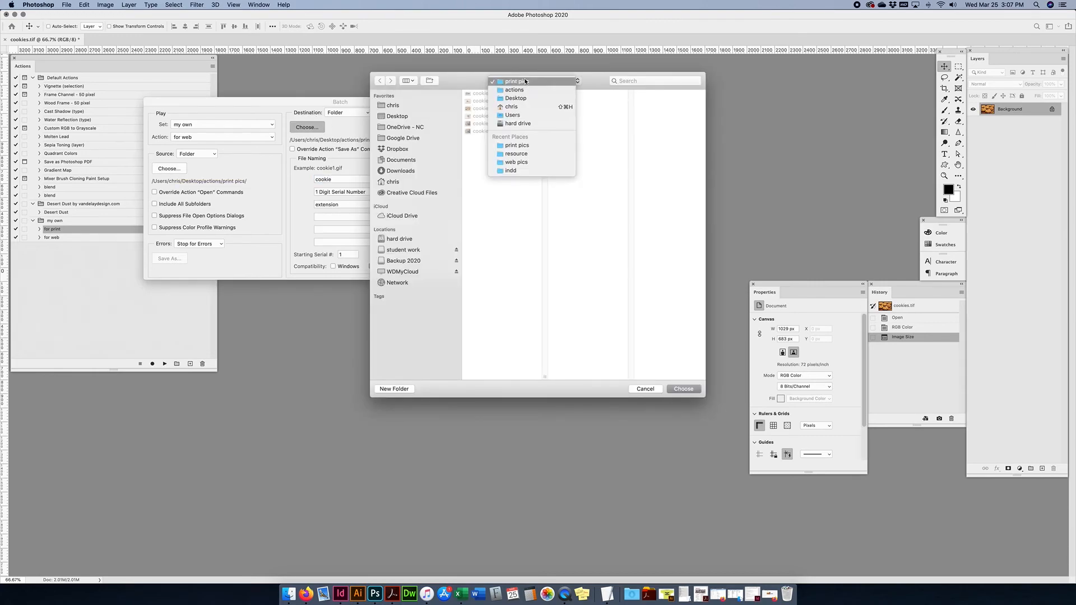
click(518, 90)
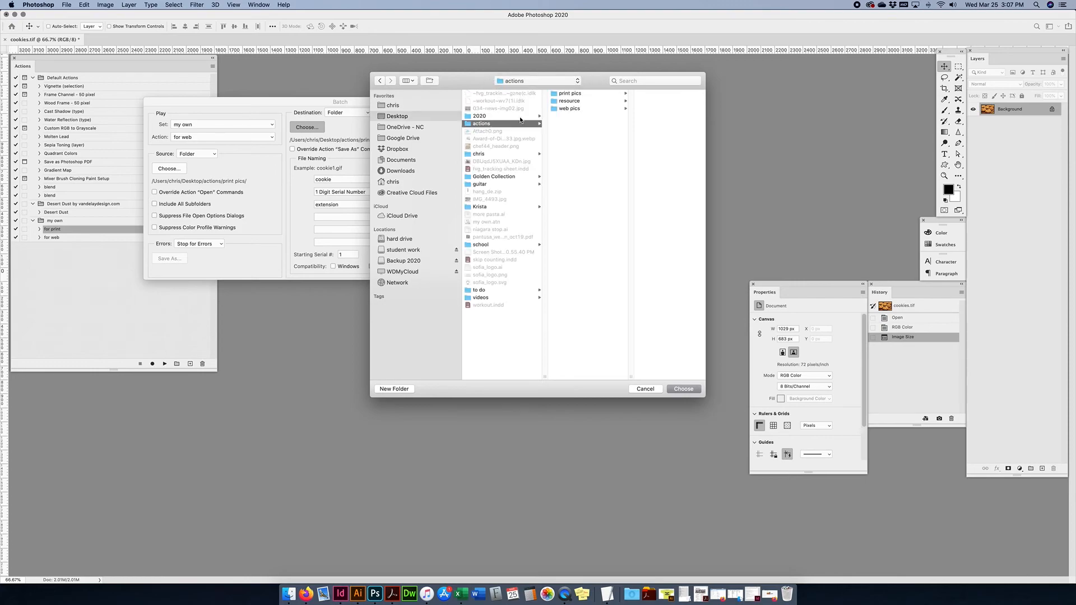
click(556, 110)
click(684, 392)
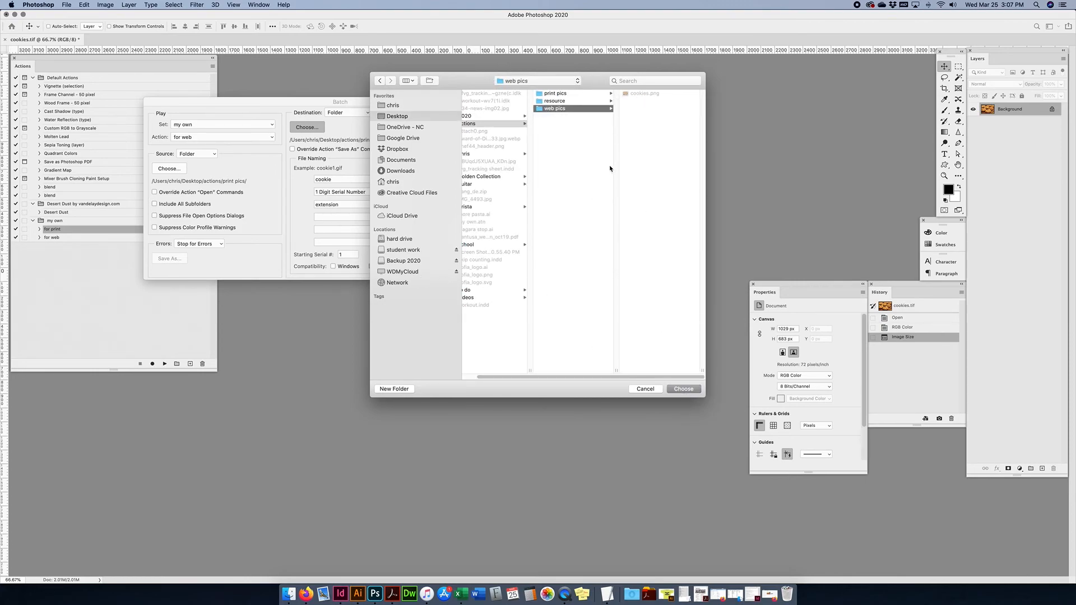
click(572, 94)
click(552, 110)
click(675, 390)
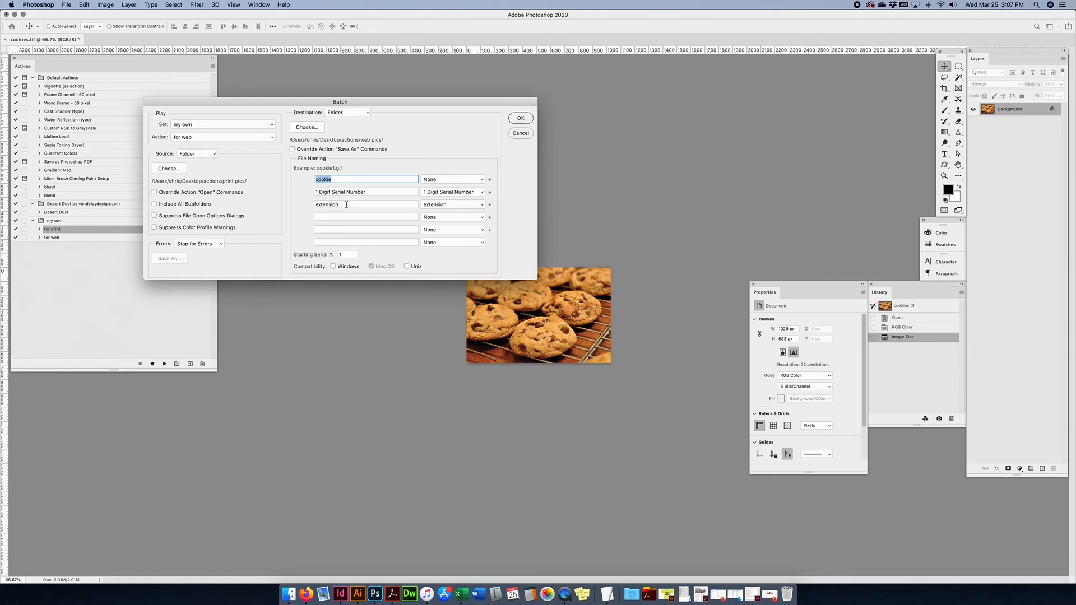
Step: Capitalize the output base name to Cookie, keep the 1 Digit Serial Number, and run the for web batch
click(318, 179)
key(BackSpace)
text(C)
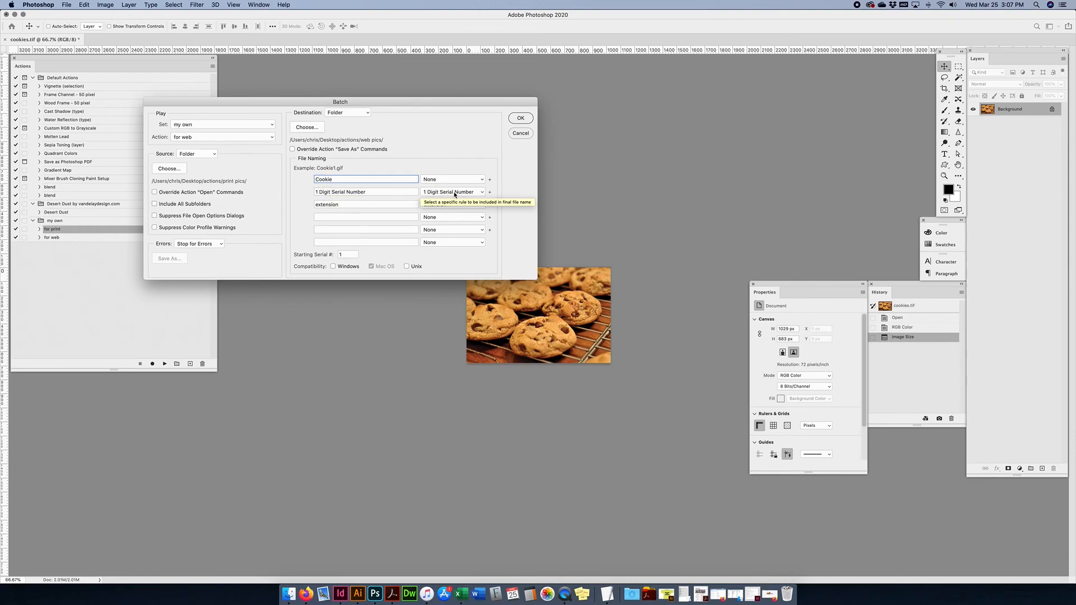
click(482, 193)
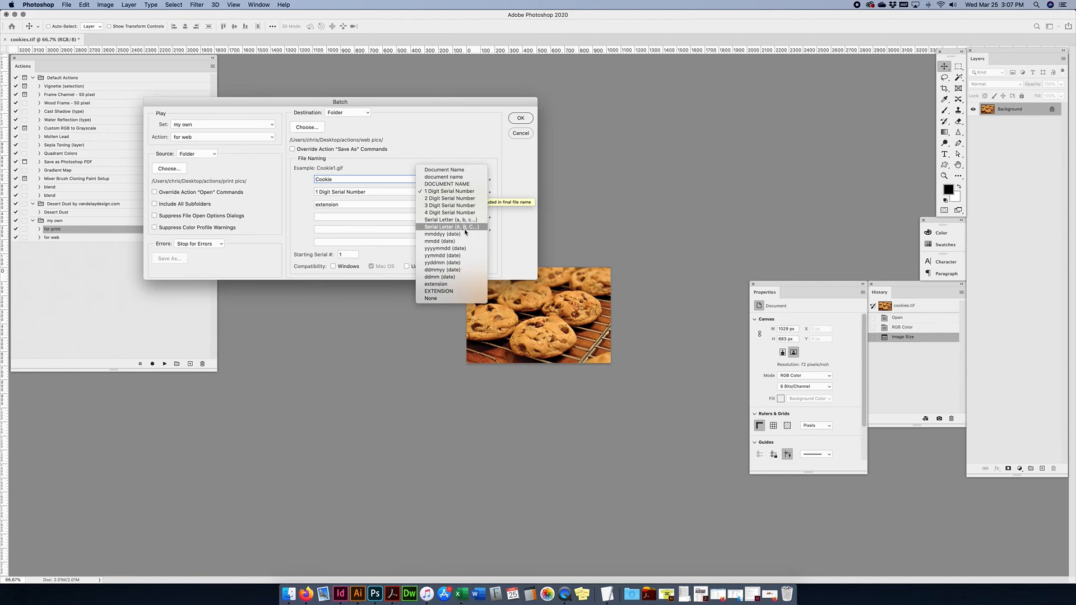
click(513, 170)
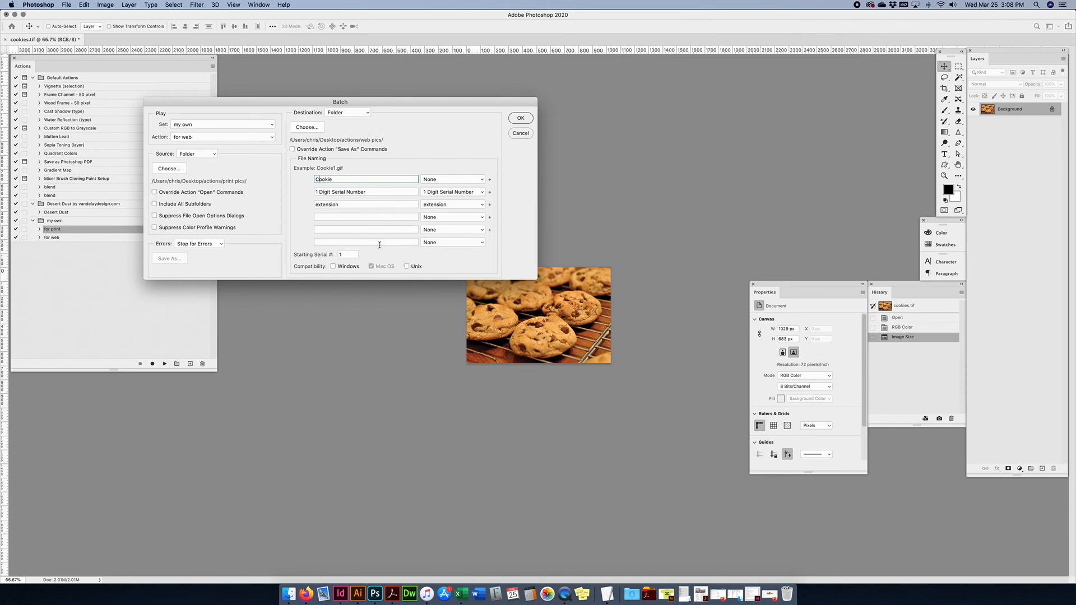
click(522, 118)
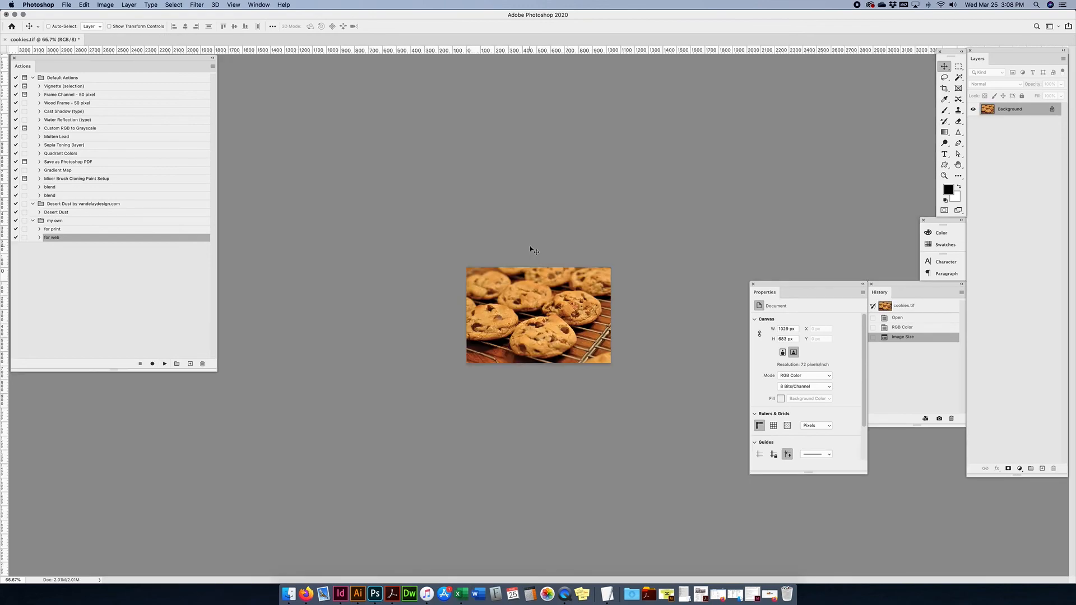
Step: Switch to Finder, show the web pics folder and select the batch-made TIFF files Cookie1 to Cookie6 to review them
click(13, 17)
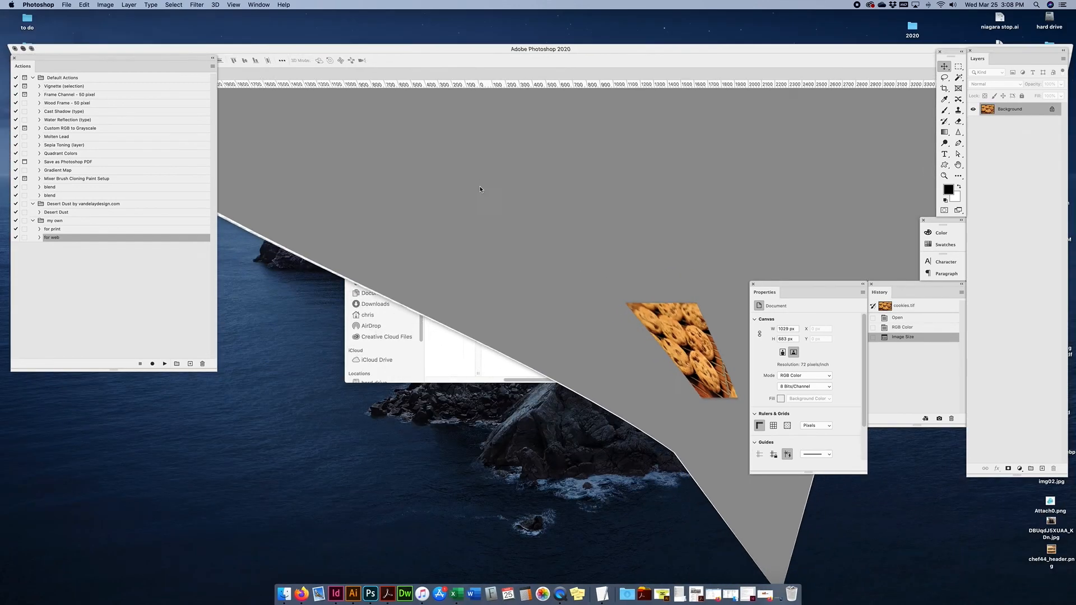
click(473, 242)
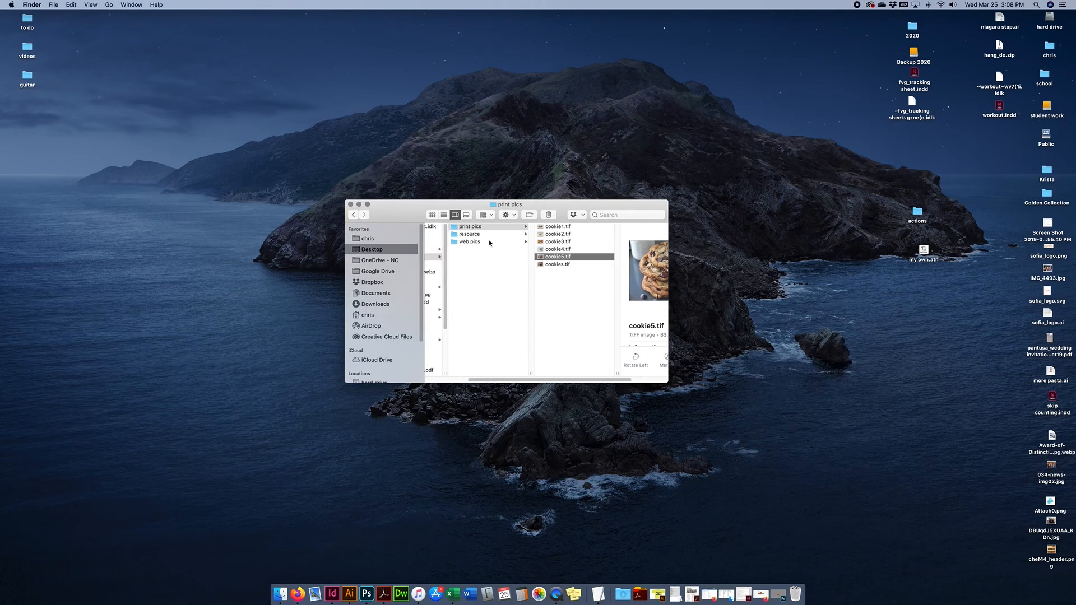
click(561, 234)
super+click(511, 249)
super+click(511, 264)
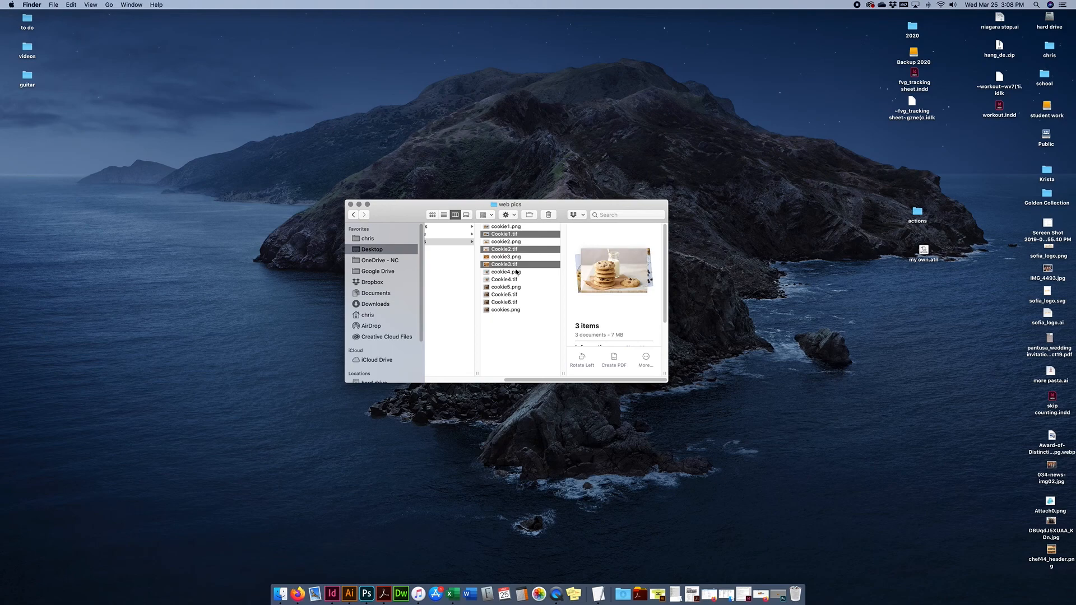
super+click(510, 279)
super+click(510, 295)
click(507, 309)
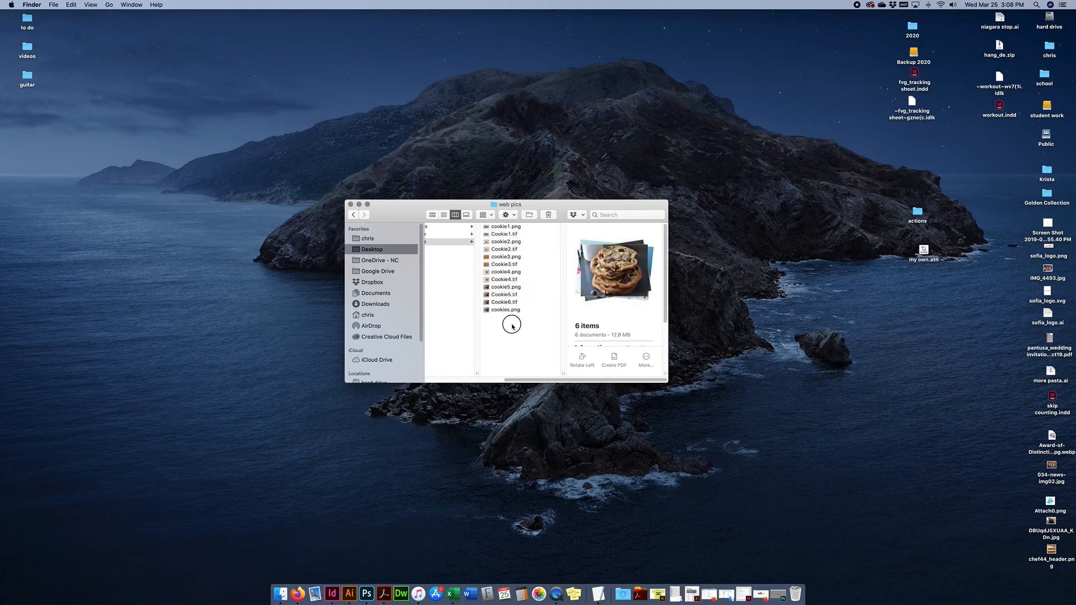
Step: Open cookie5.png from the web pics folder in Photoshop and check its dimensions and resolution with Image Size
click(505, 294)
click(507, 287)
drag(506, 287, 366, 594)
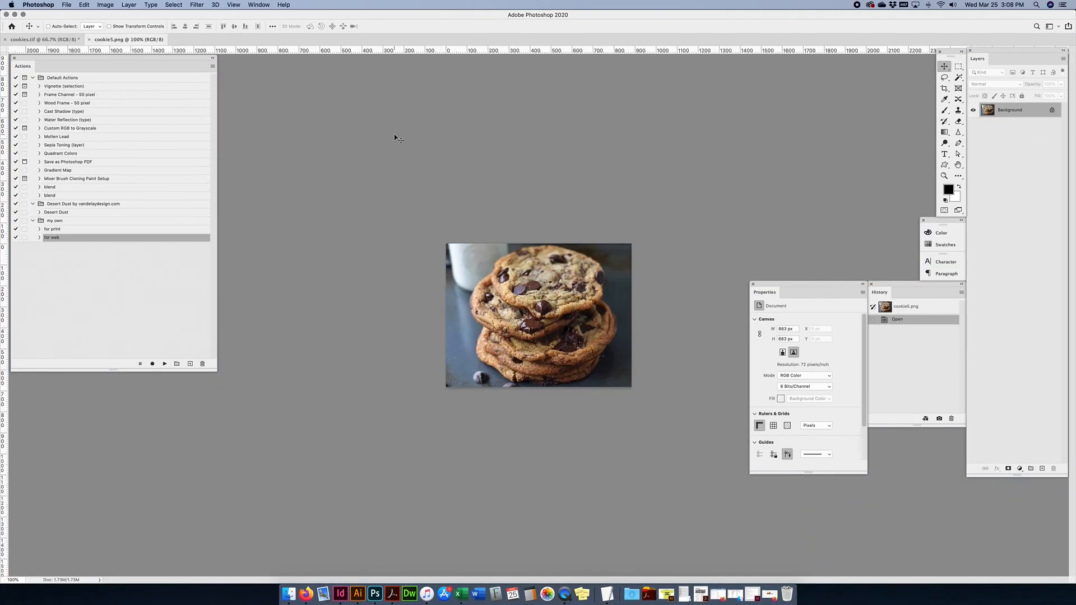
key(alt+super+i)
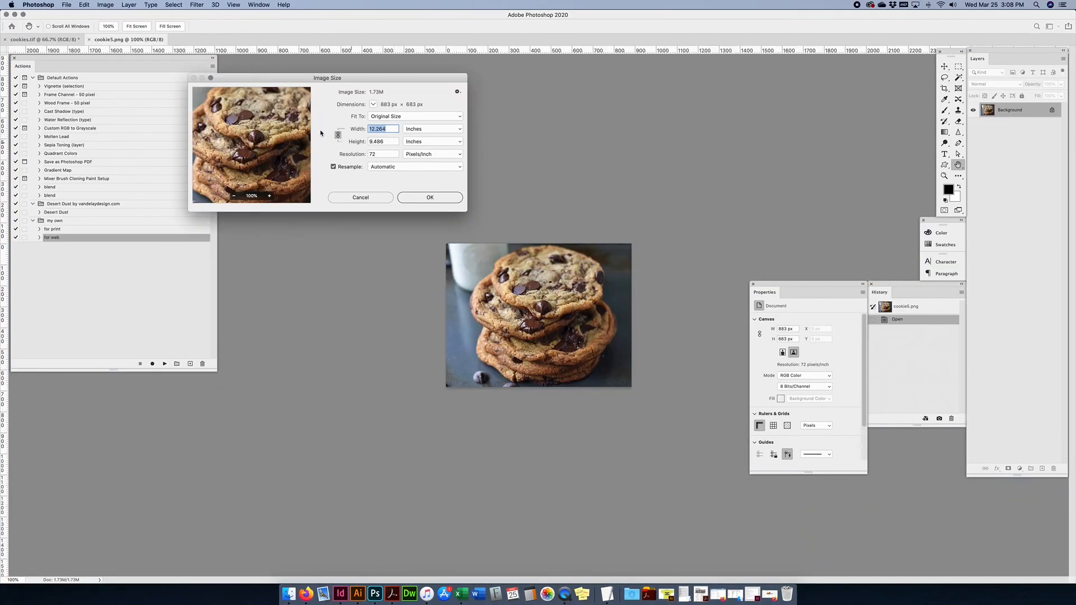
click(354, 201)
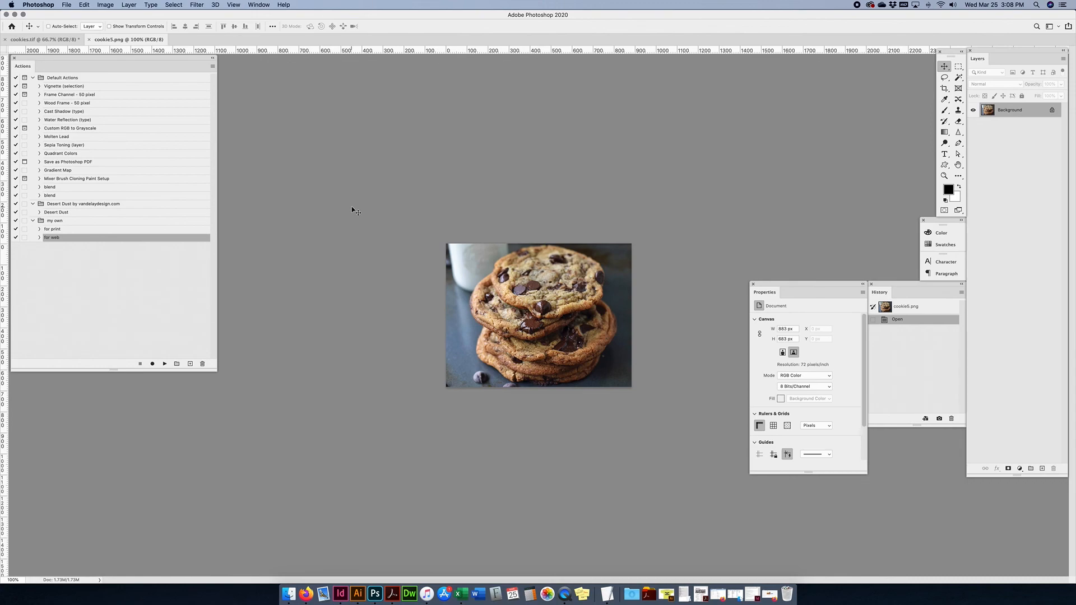
click(194, 5)
click(390, 139)
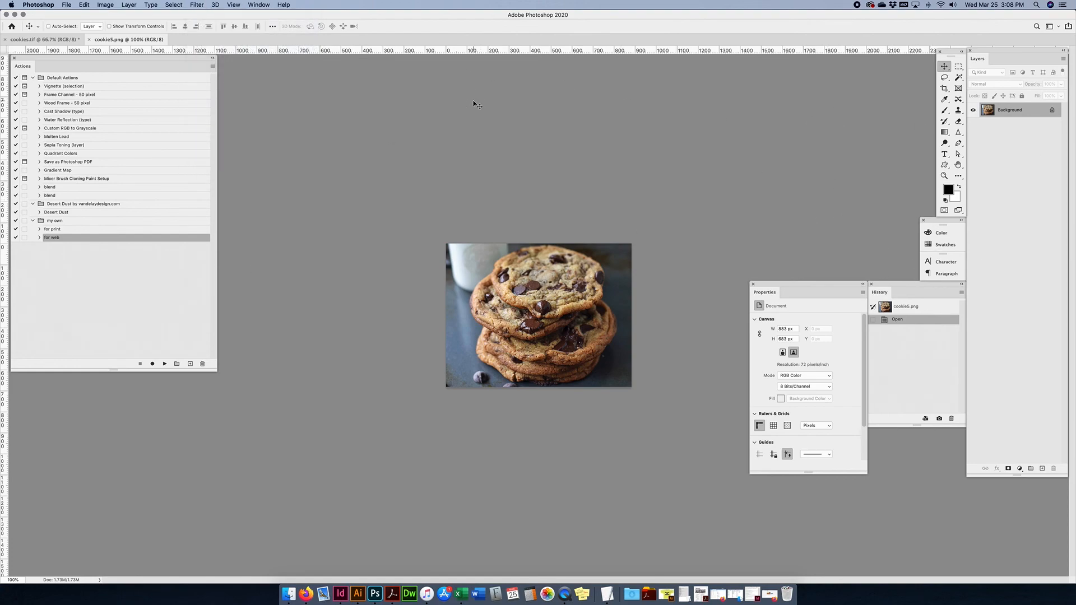